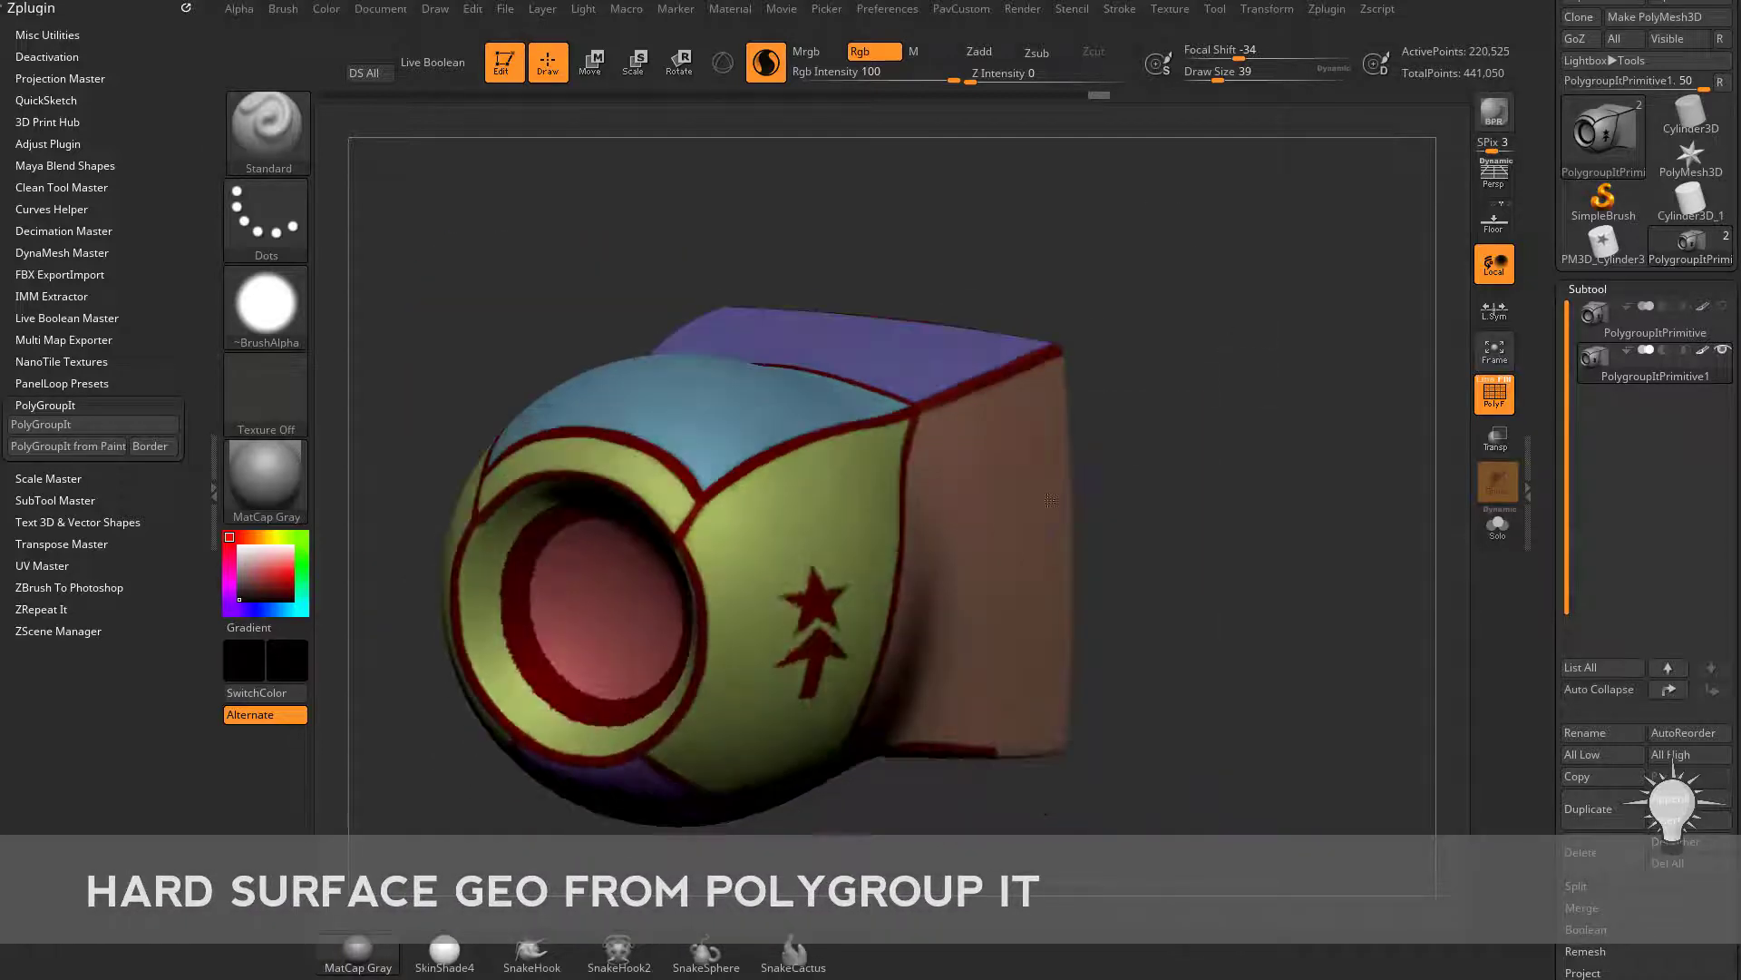
Isolate the red border polygroup, invert the visibility to hide it, and split the hidden borders into a separate subtool
ctrl+shift+click(925, 397)
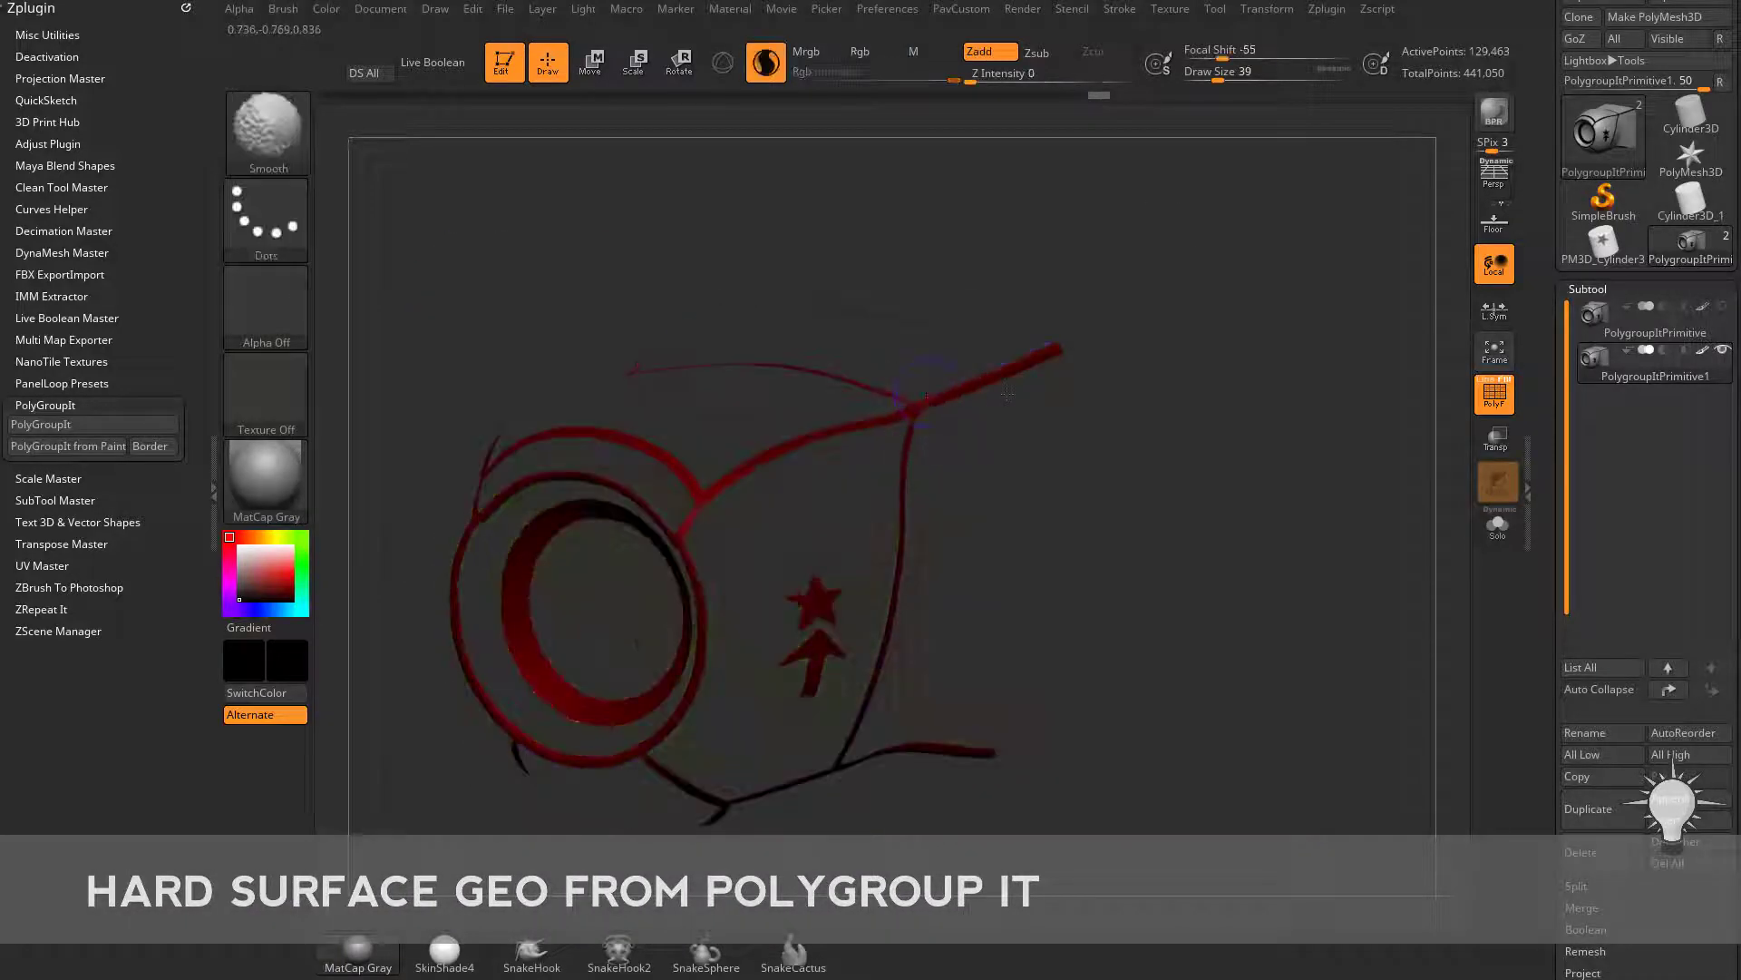
ctrl+shift+drag(1228, 343, 1291, 479)
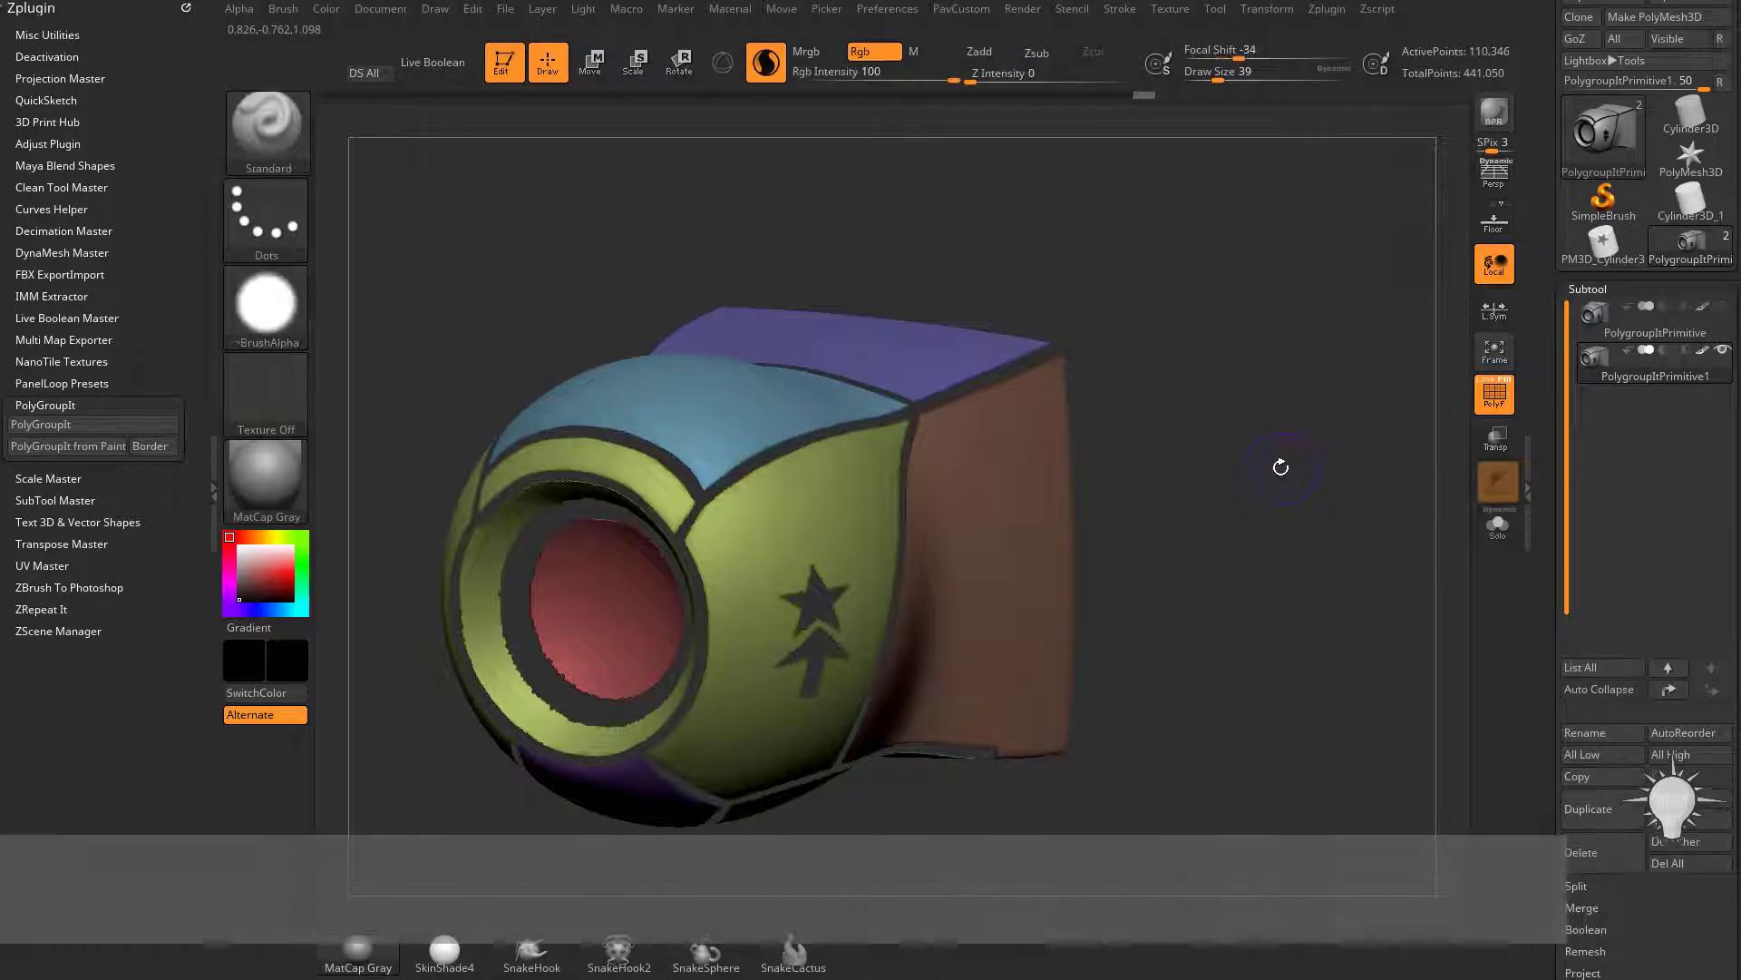
scroll(1635, 608, down, 2)
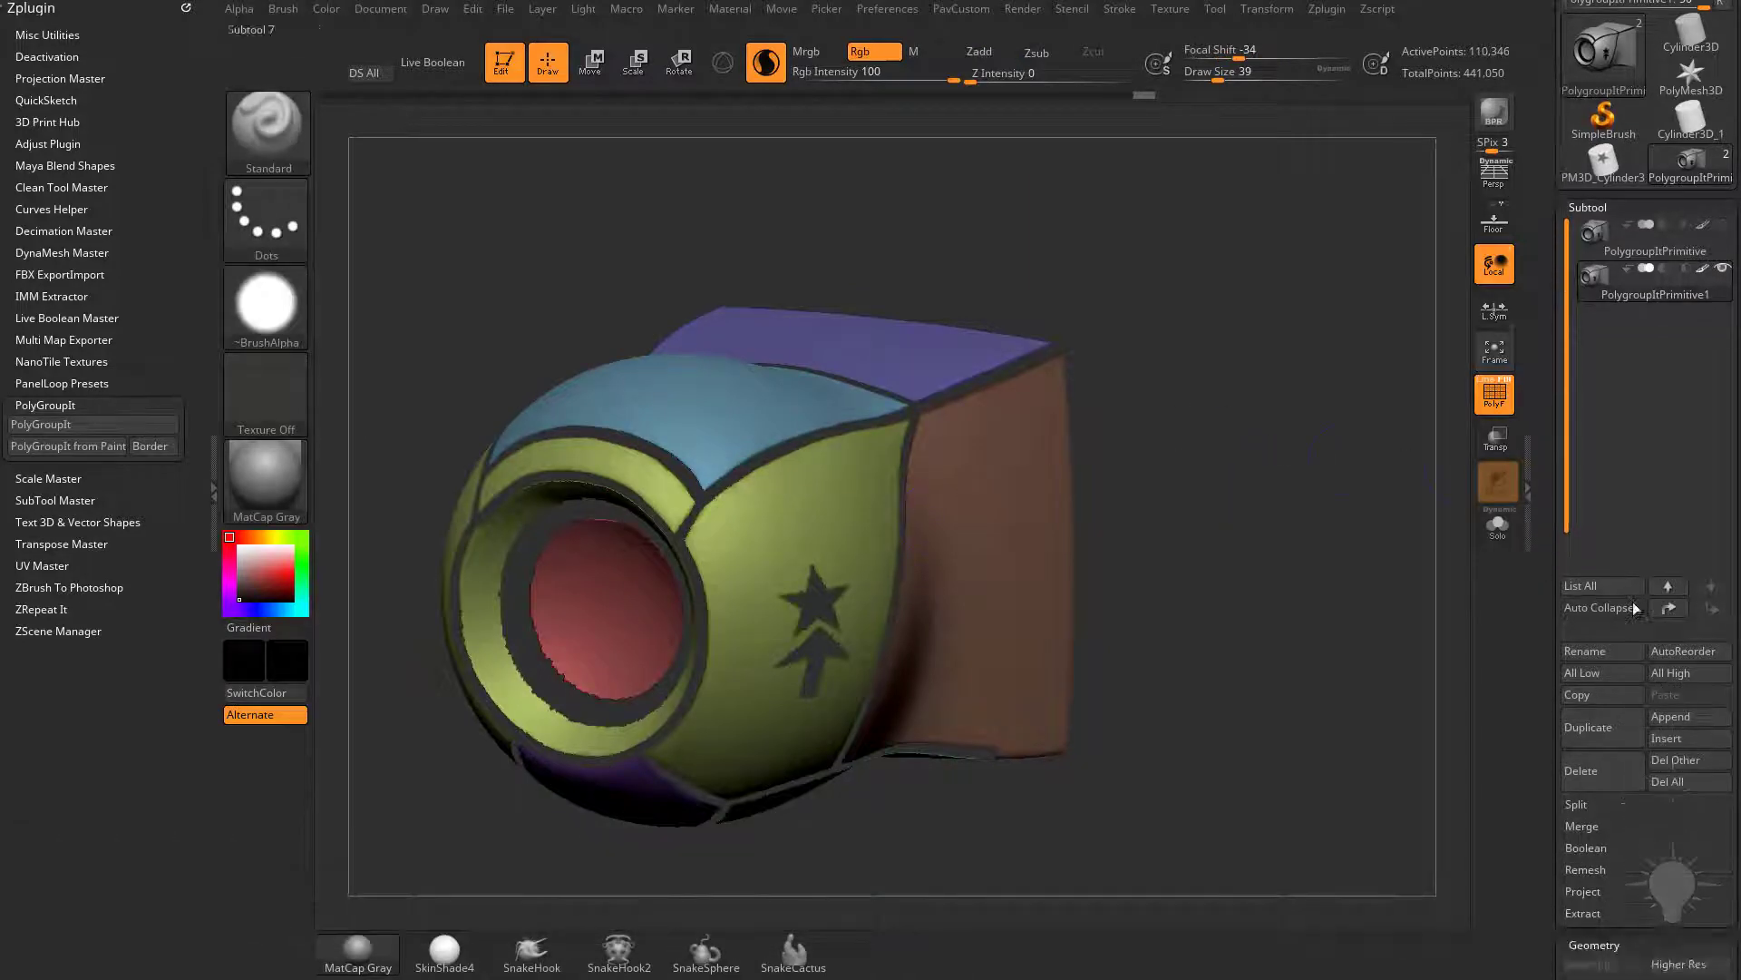
click(1575, 804)
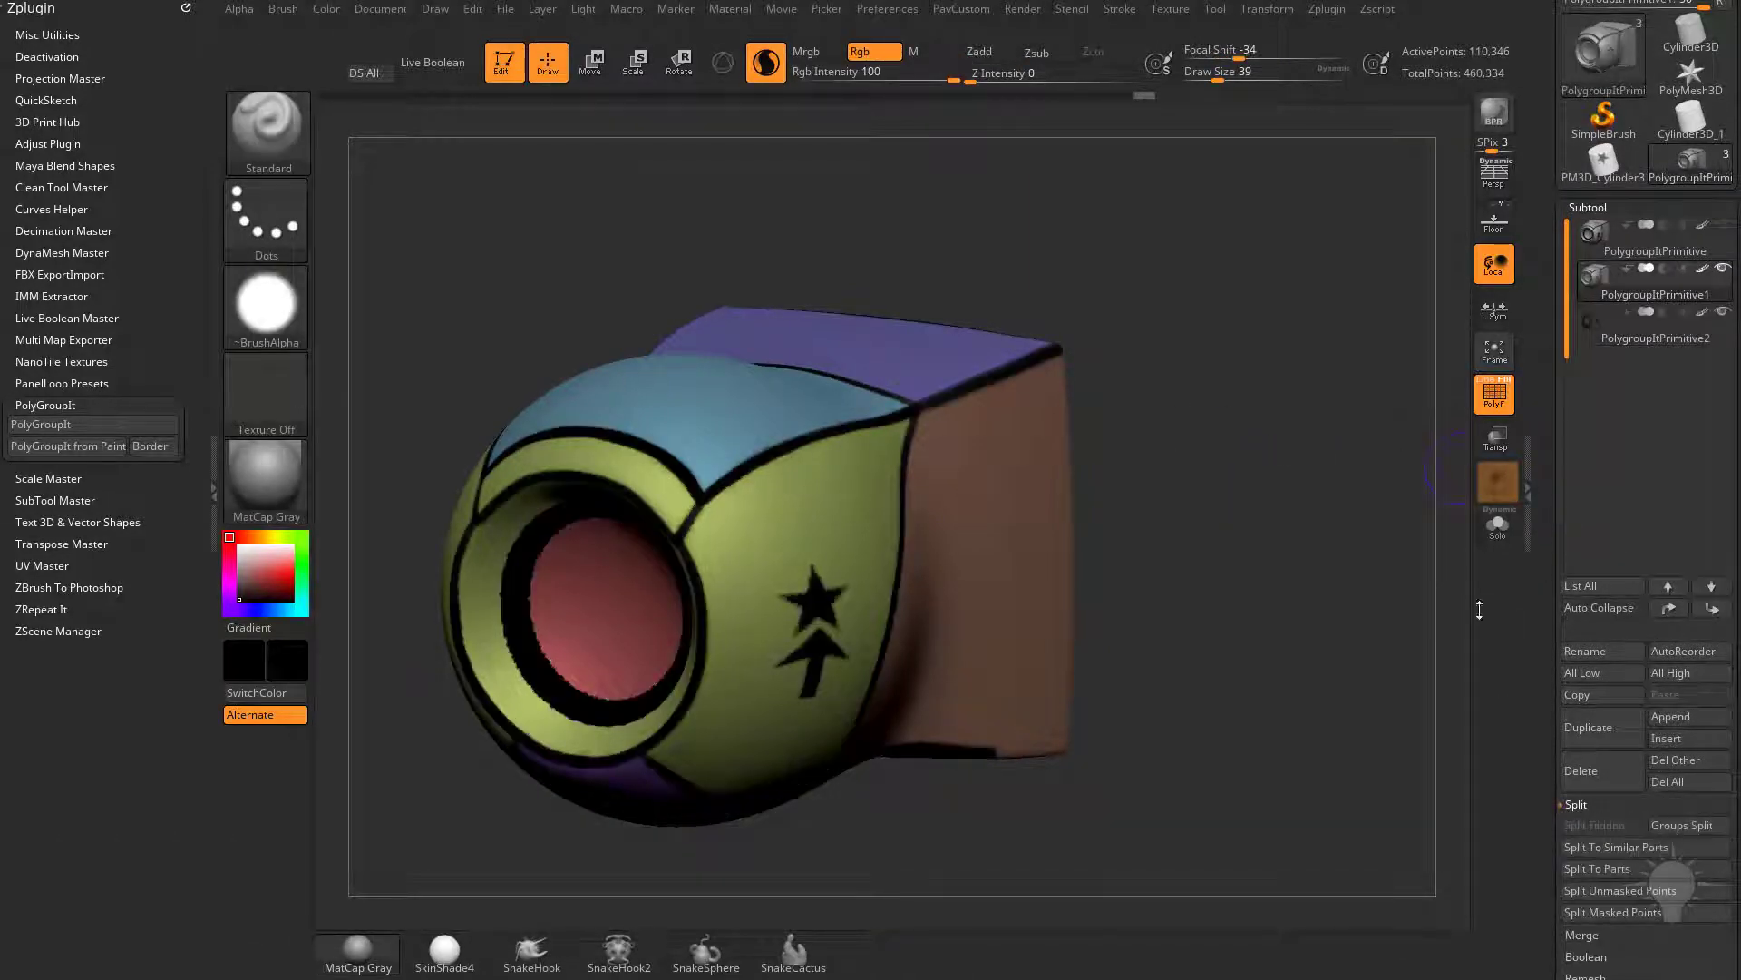
Select the subtool PolygroupItPrimitive1 that holds the colored panels and show it in solo
click(1630, 352)
mouse_move(1340, 433)
mouse_down()
mouse_move(1290, 444)
mouse_move(1278, 414)
mouse_move(1347, 432)
mouse_up()
click(1643, 302)
click(1497, 528)
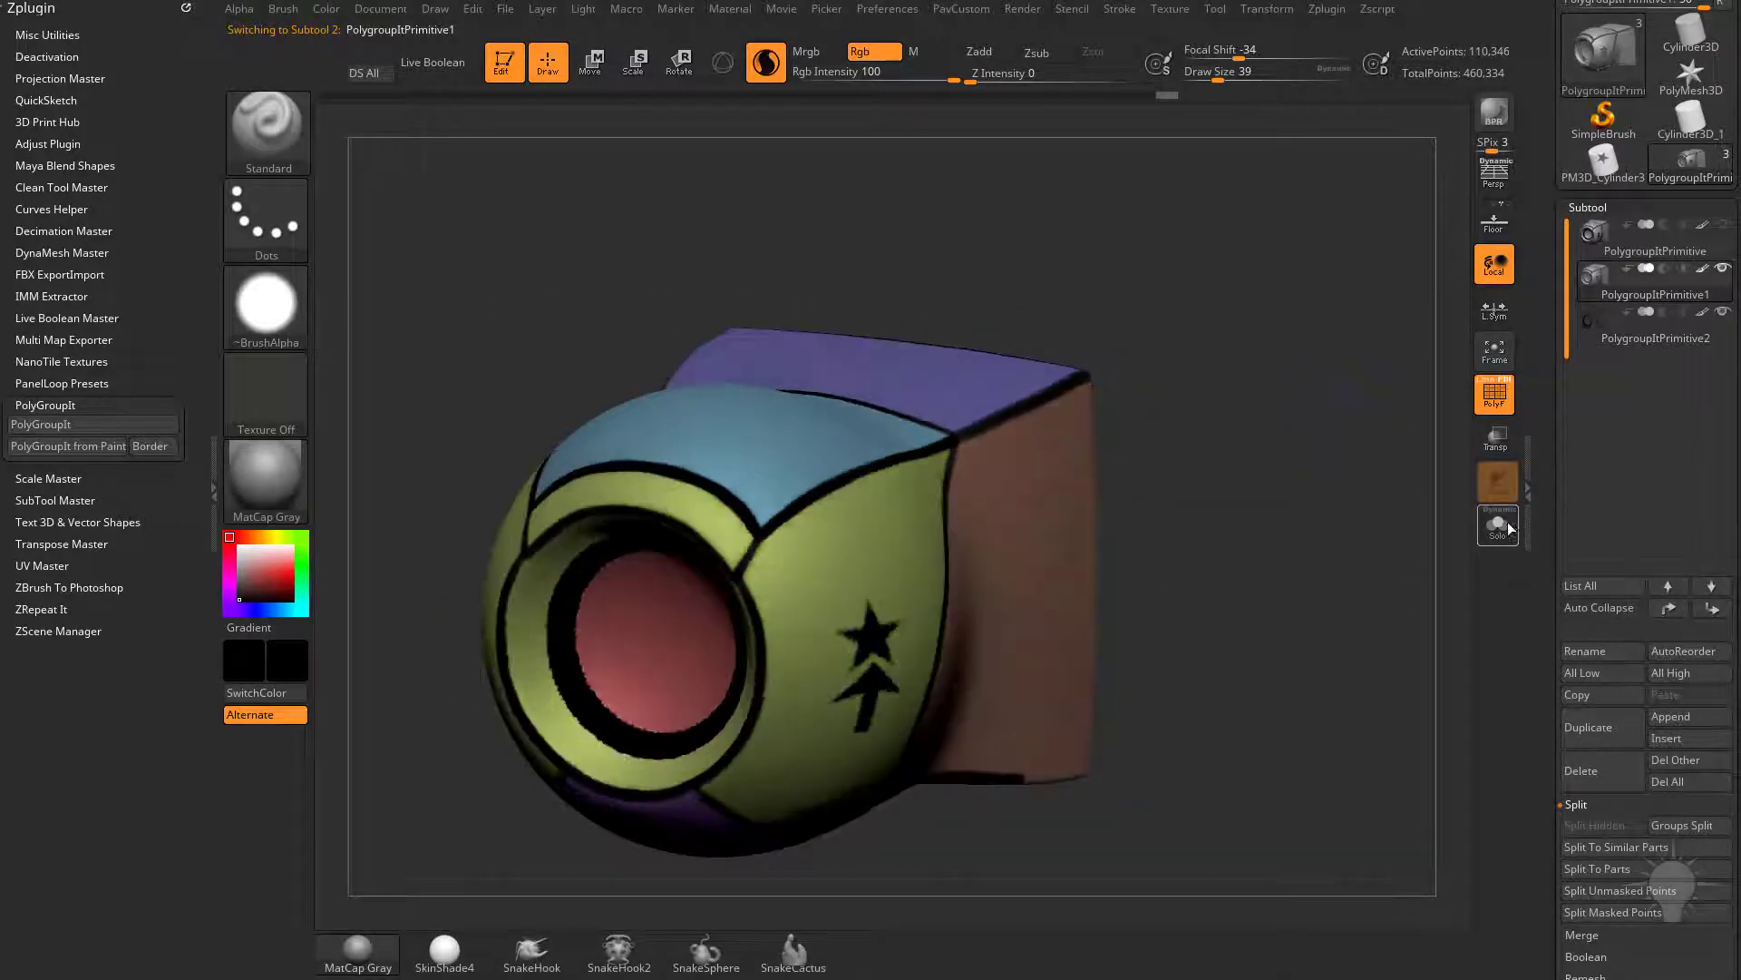
alt+drag(1370, 526, 1340, 503)
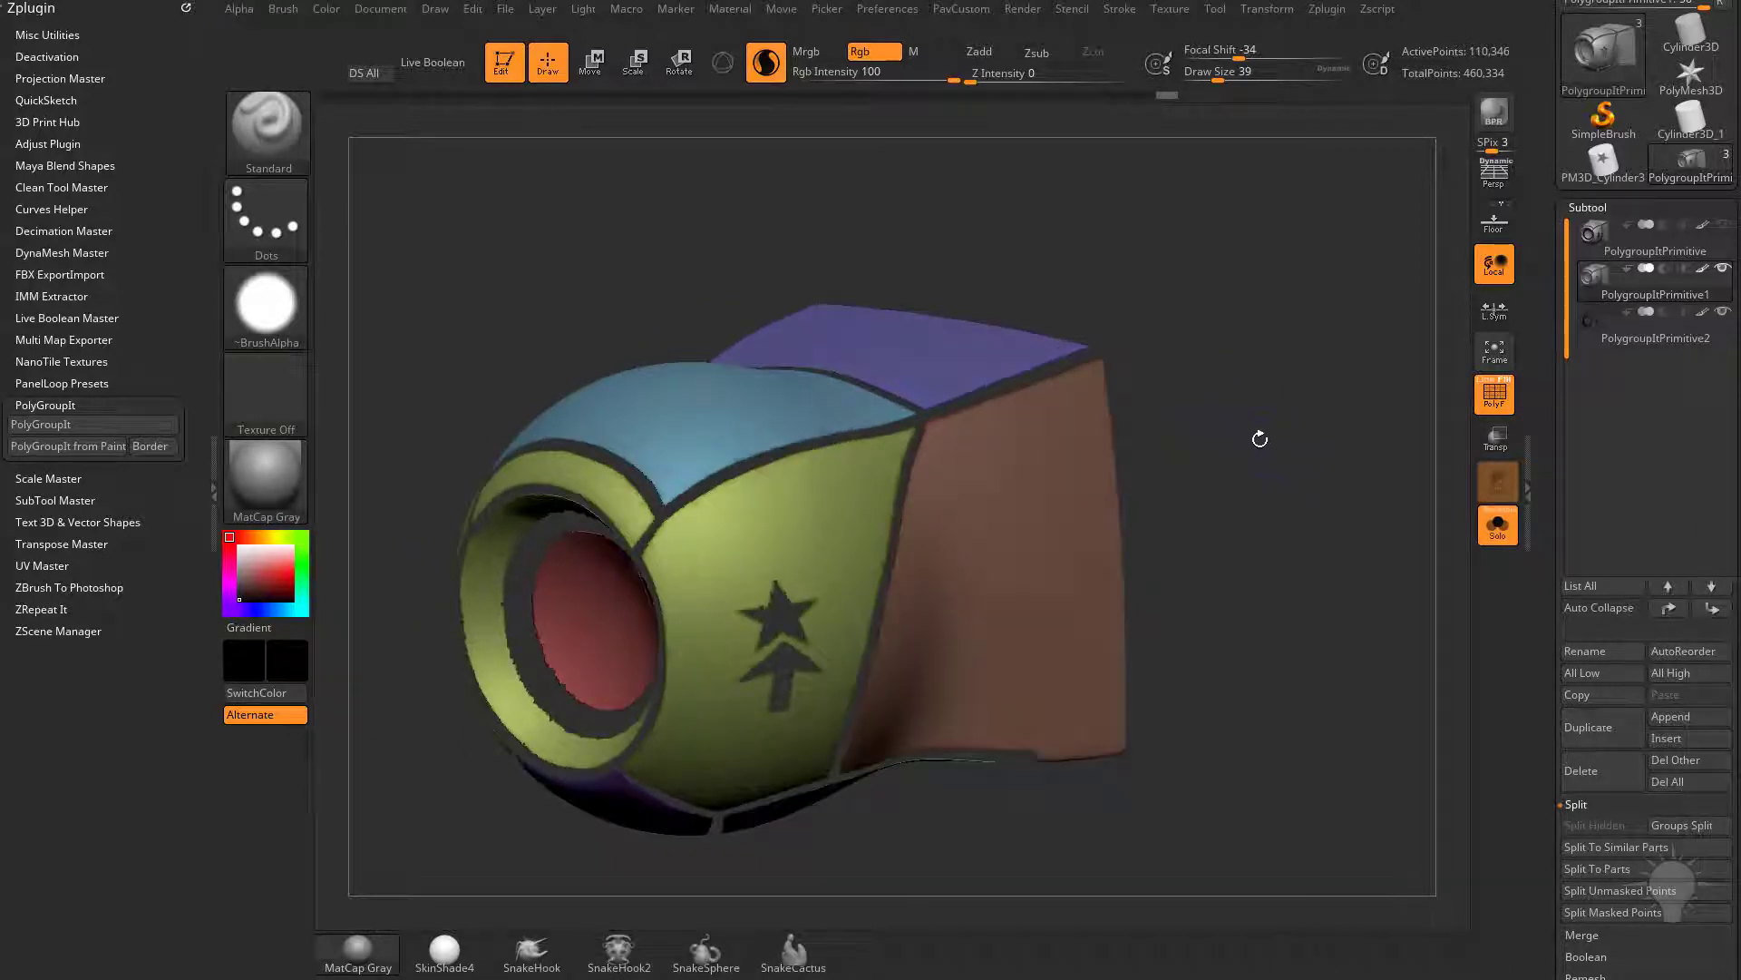
mouse_move(1258, 435)
mouse_down()
mouse_move(1223, 423)
mouse_move(1258, 442)
mouse_up()
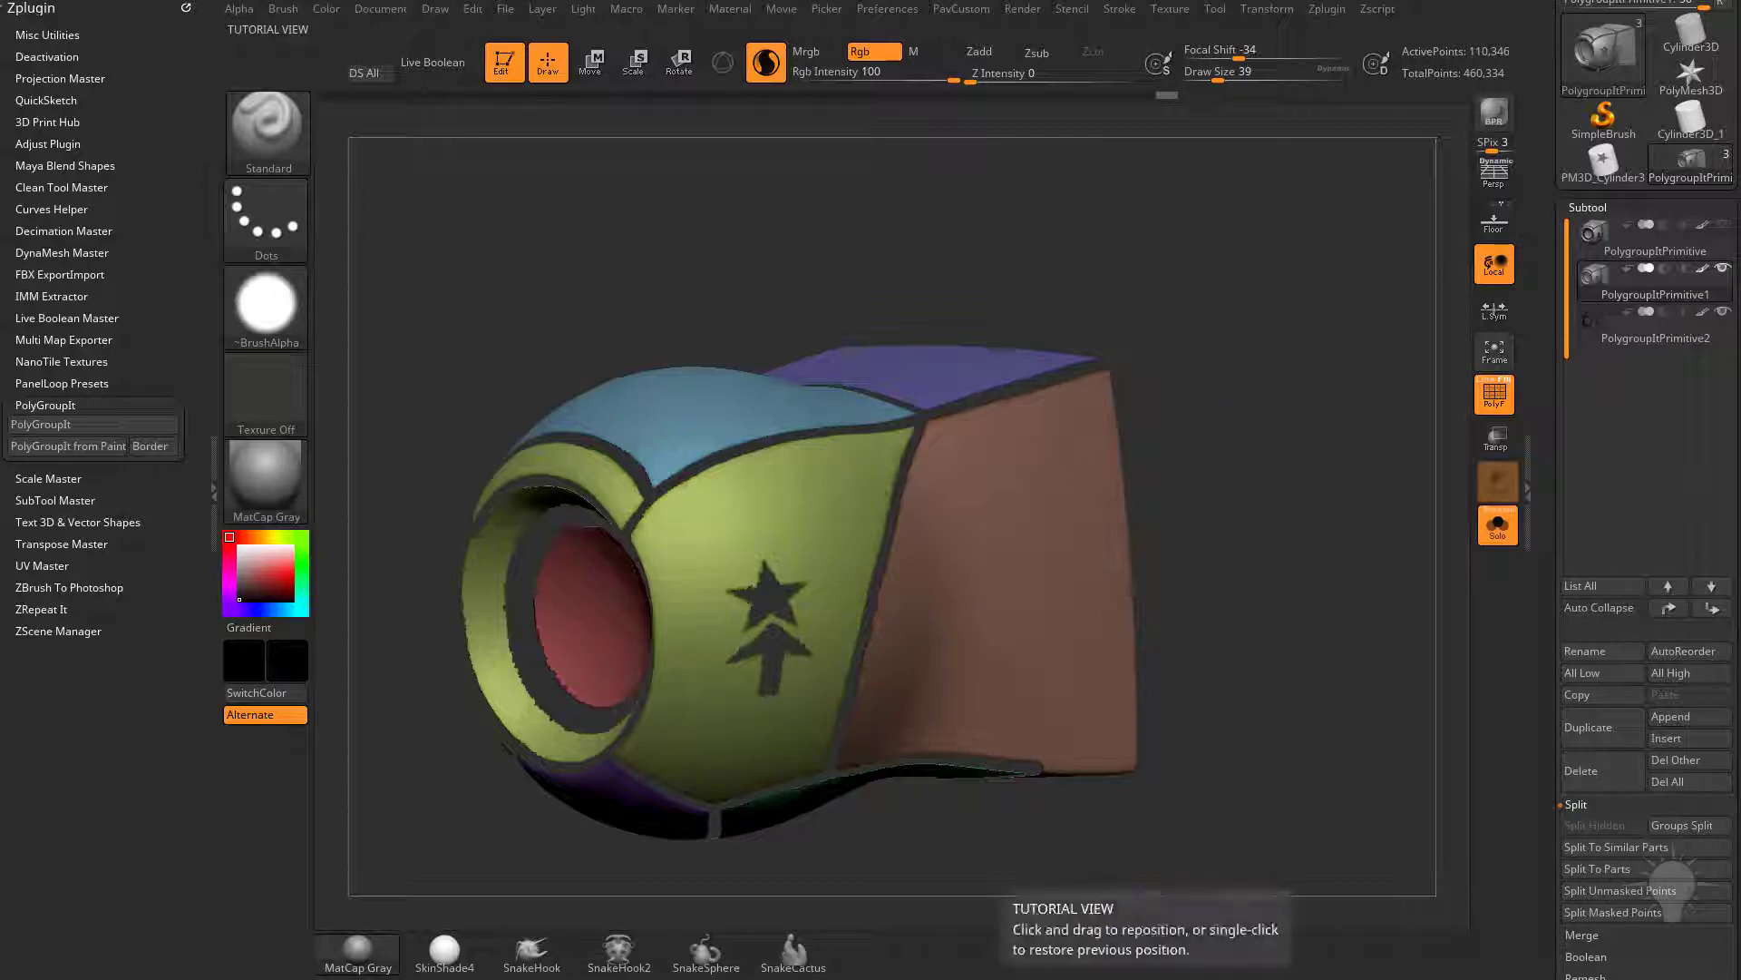
Switch to the browser, look through the videos of the YouTube playlist Livestream Highlights, and return to the sculpting program
drag(1134, 978, 765, 41)
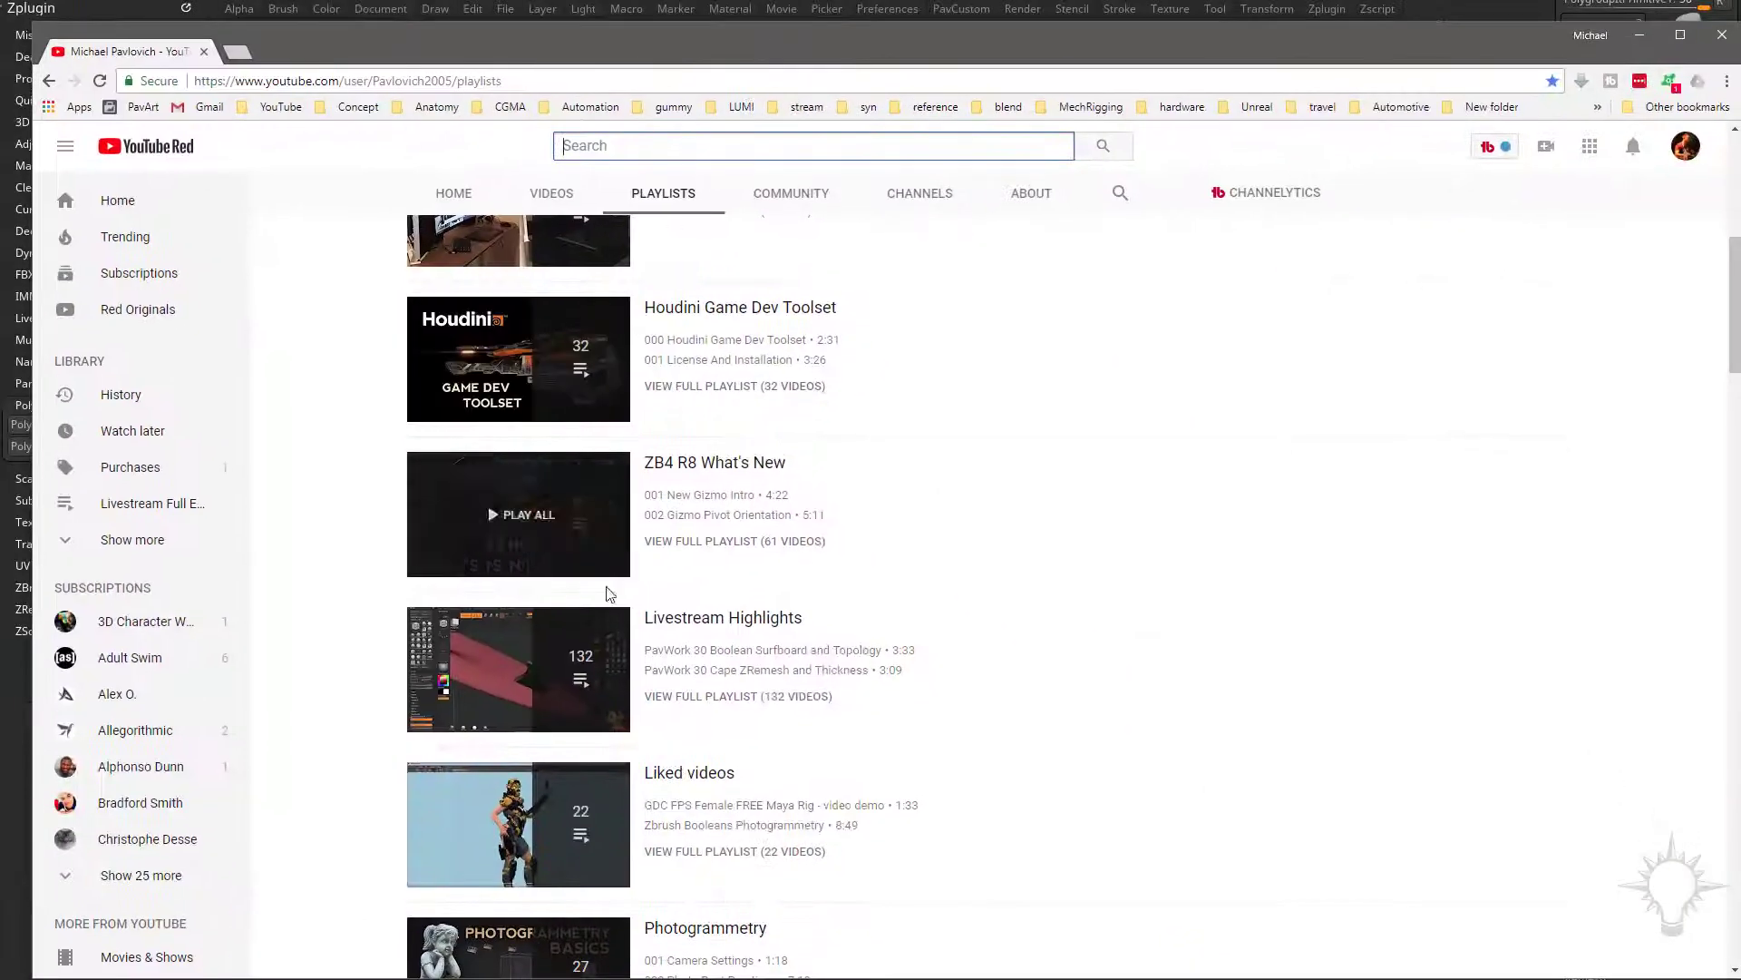
click(670, 623)
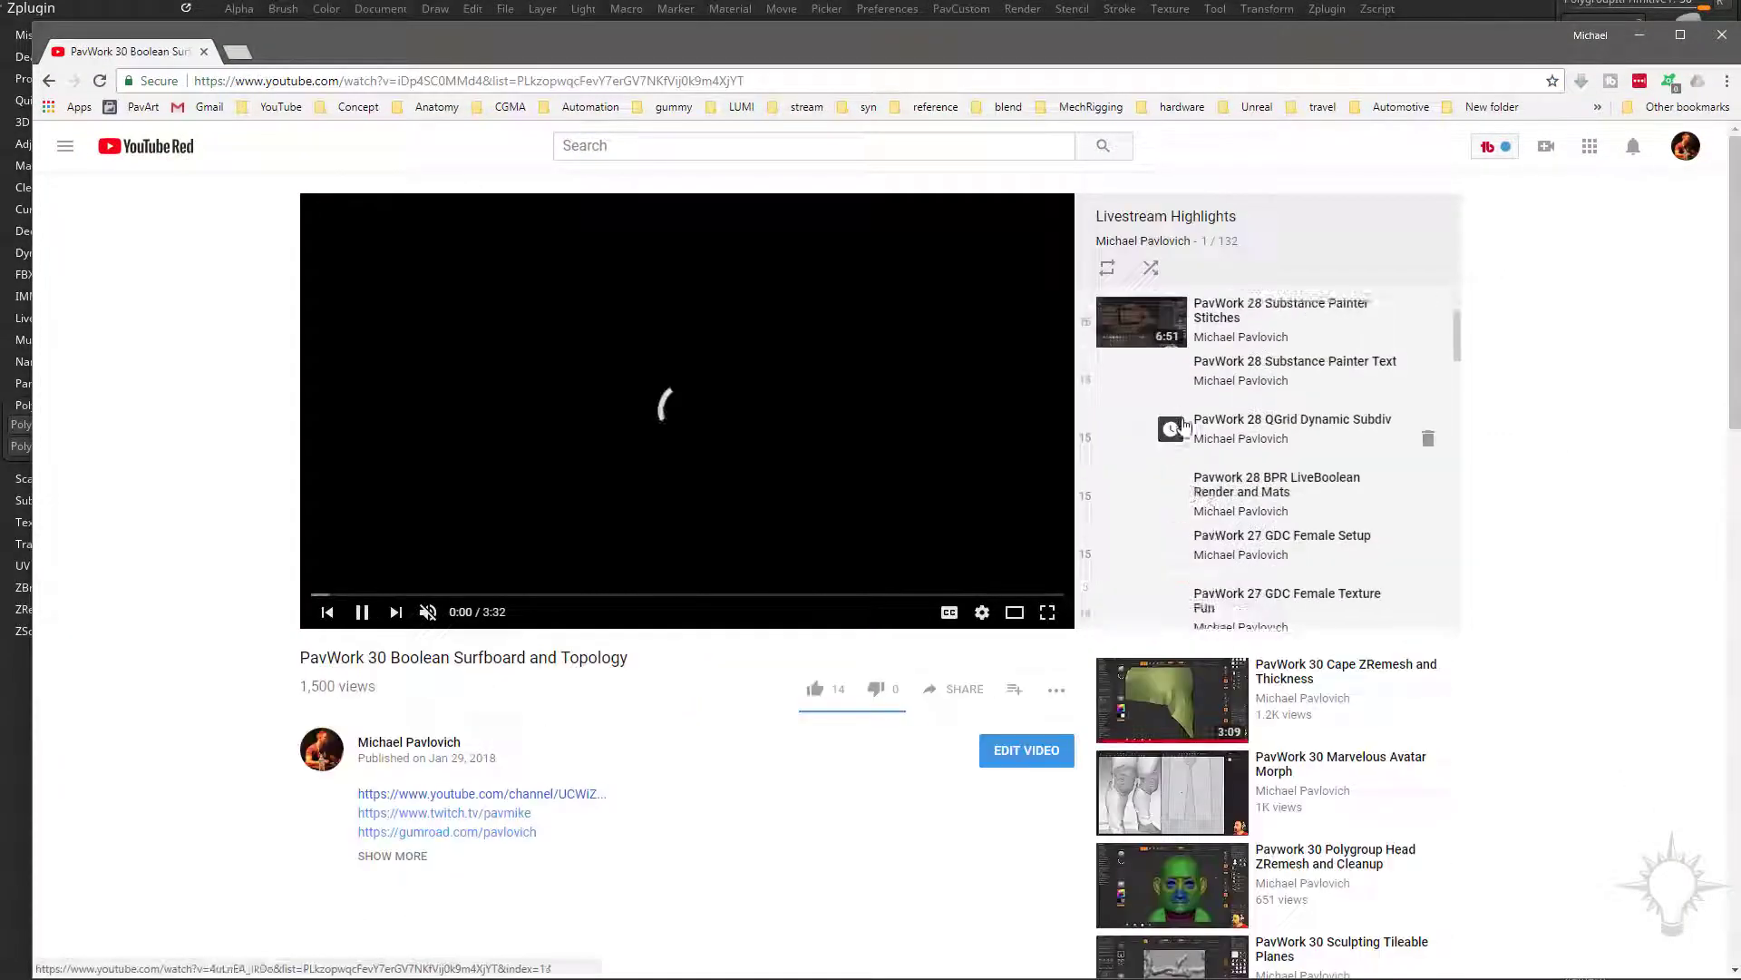
scroll(1197, 475, down, 10)
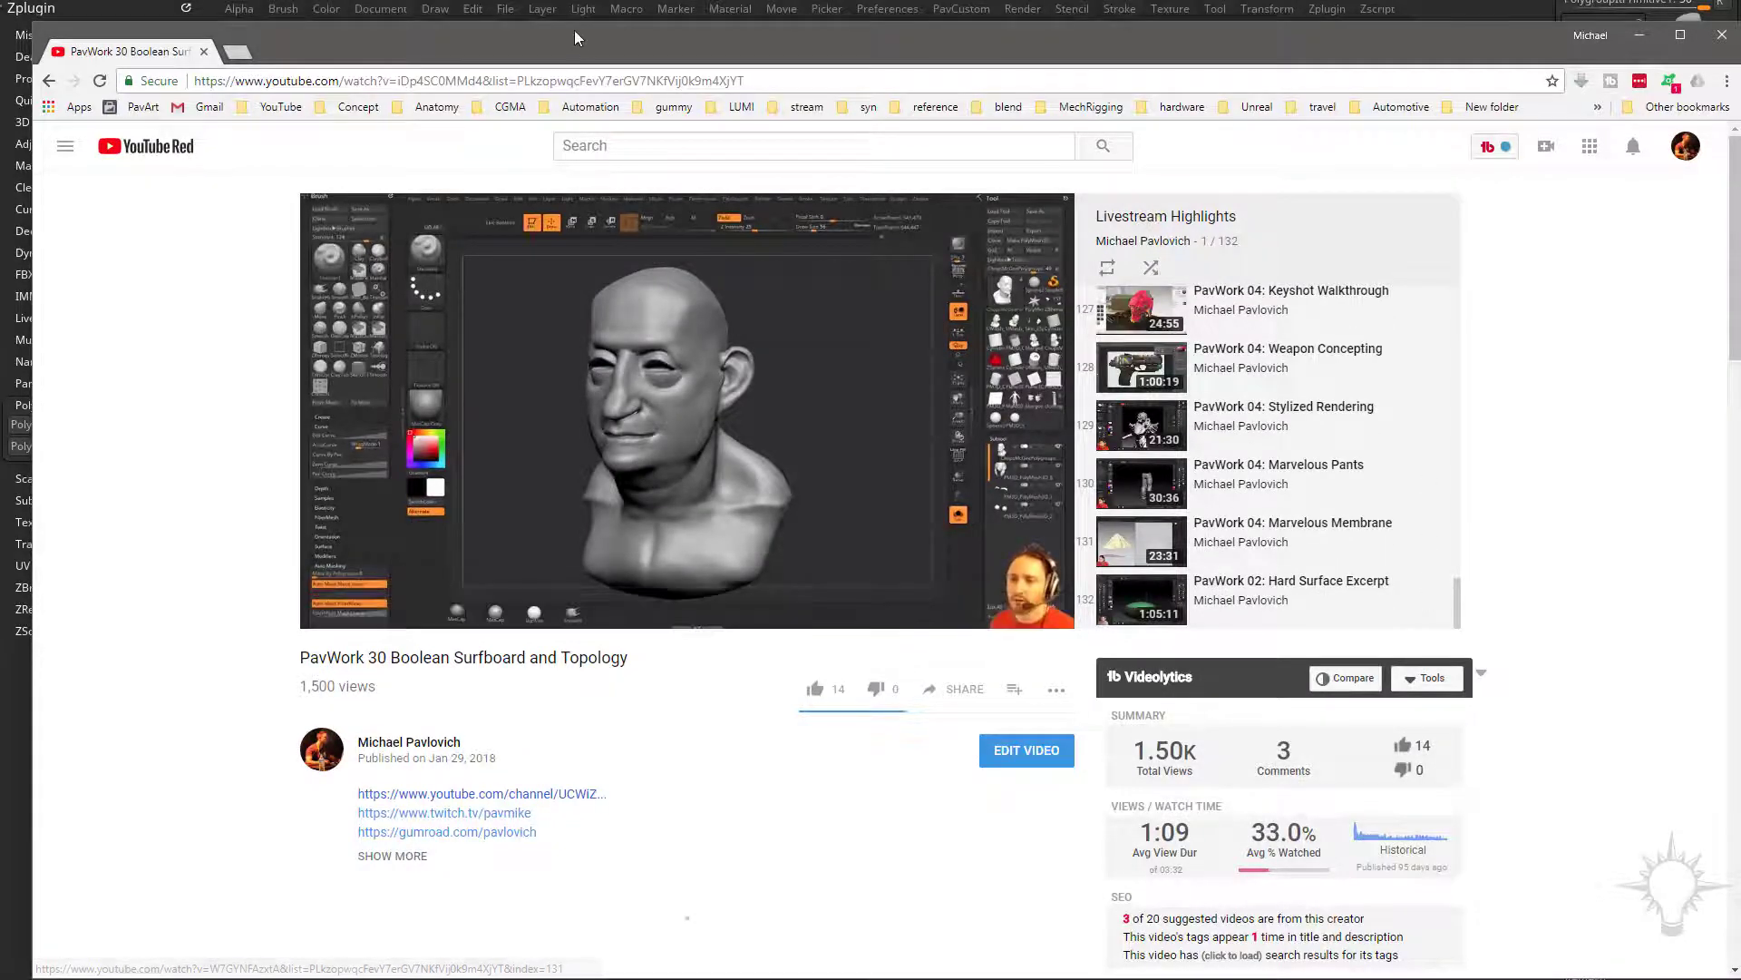
key(alt+Tab)
Mask the open borders of the panels by feature, grow the mask, and invert it so only the border strips stay editable
drag(1118, 343, 1154, 318)
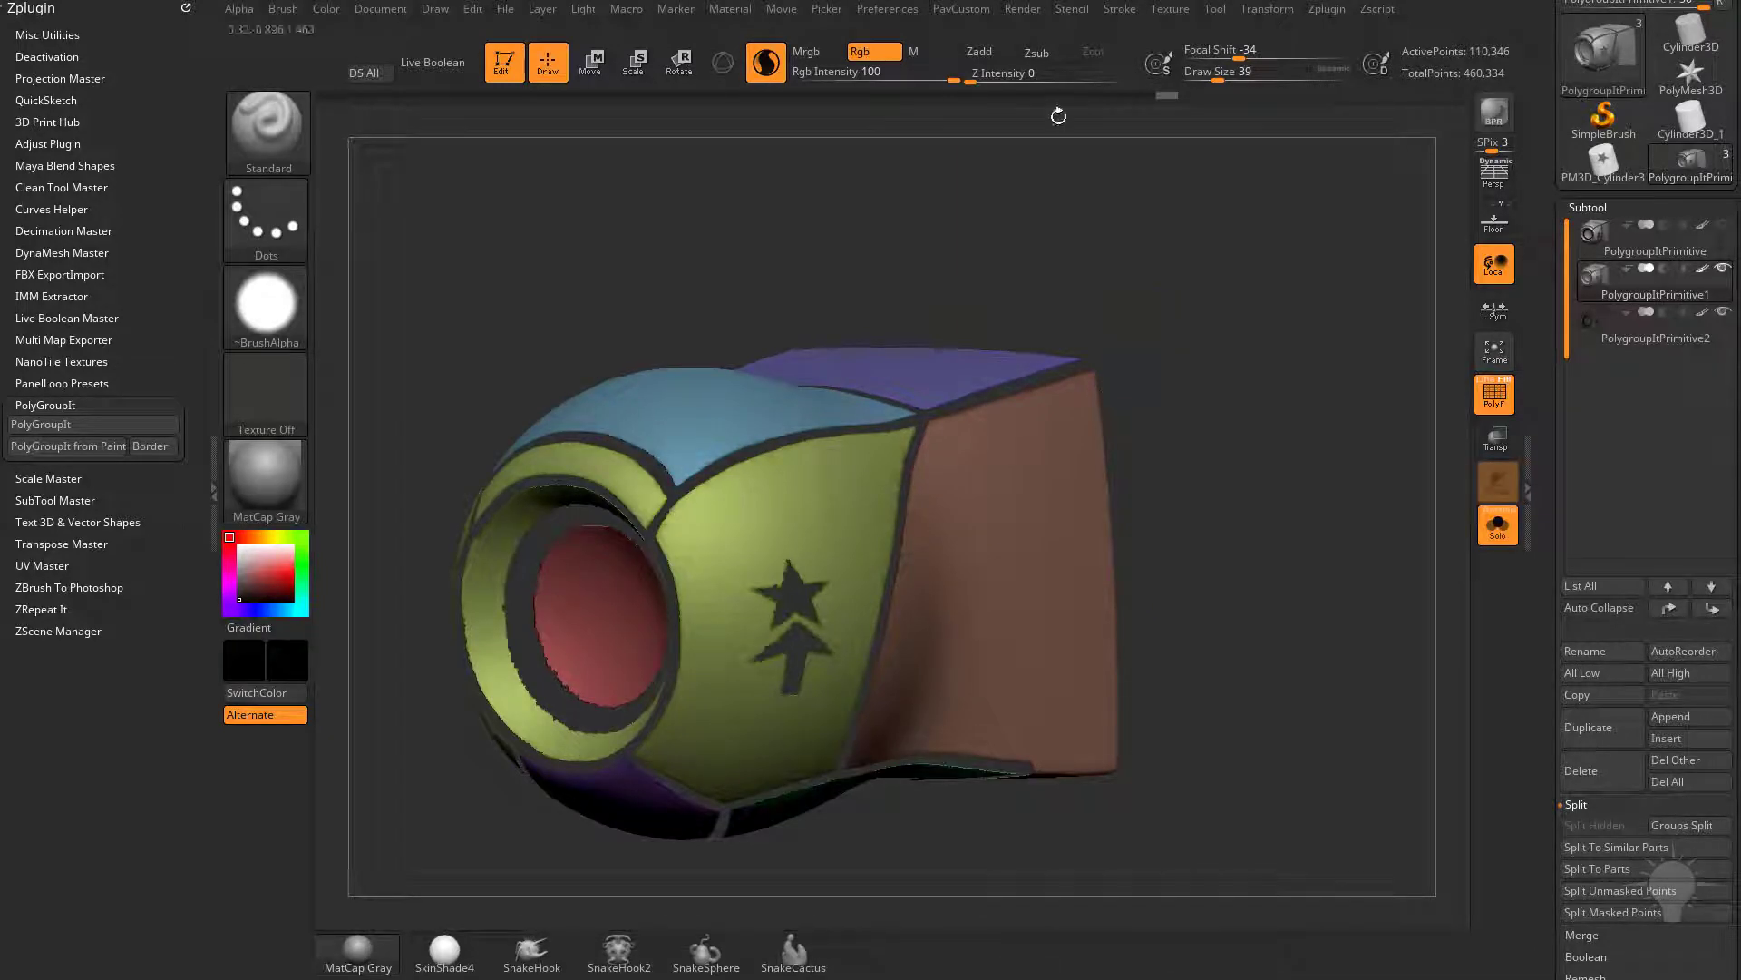
drag(1360, 413, 1447, 444)
scroll(1578, 550, down, 15)
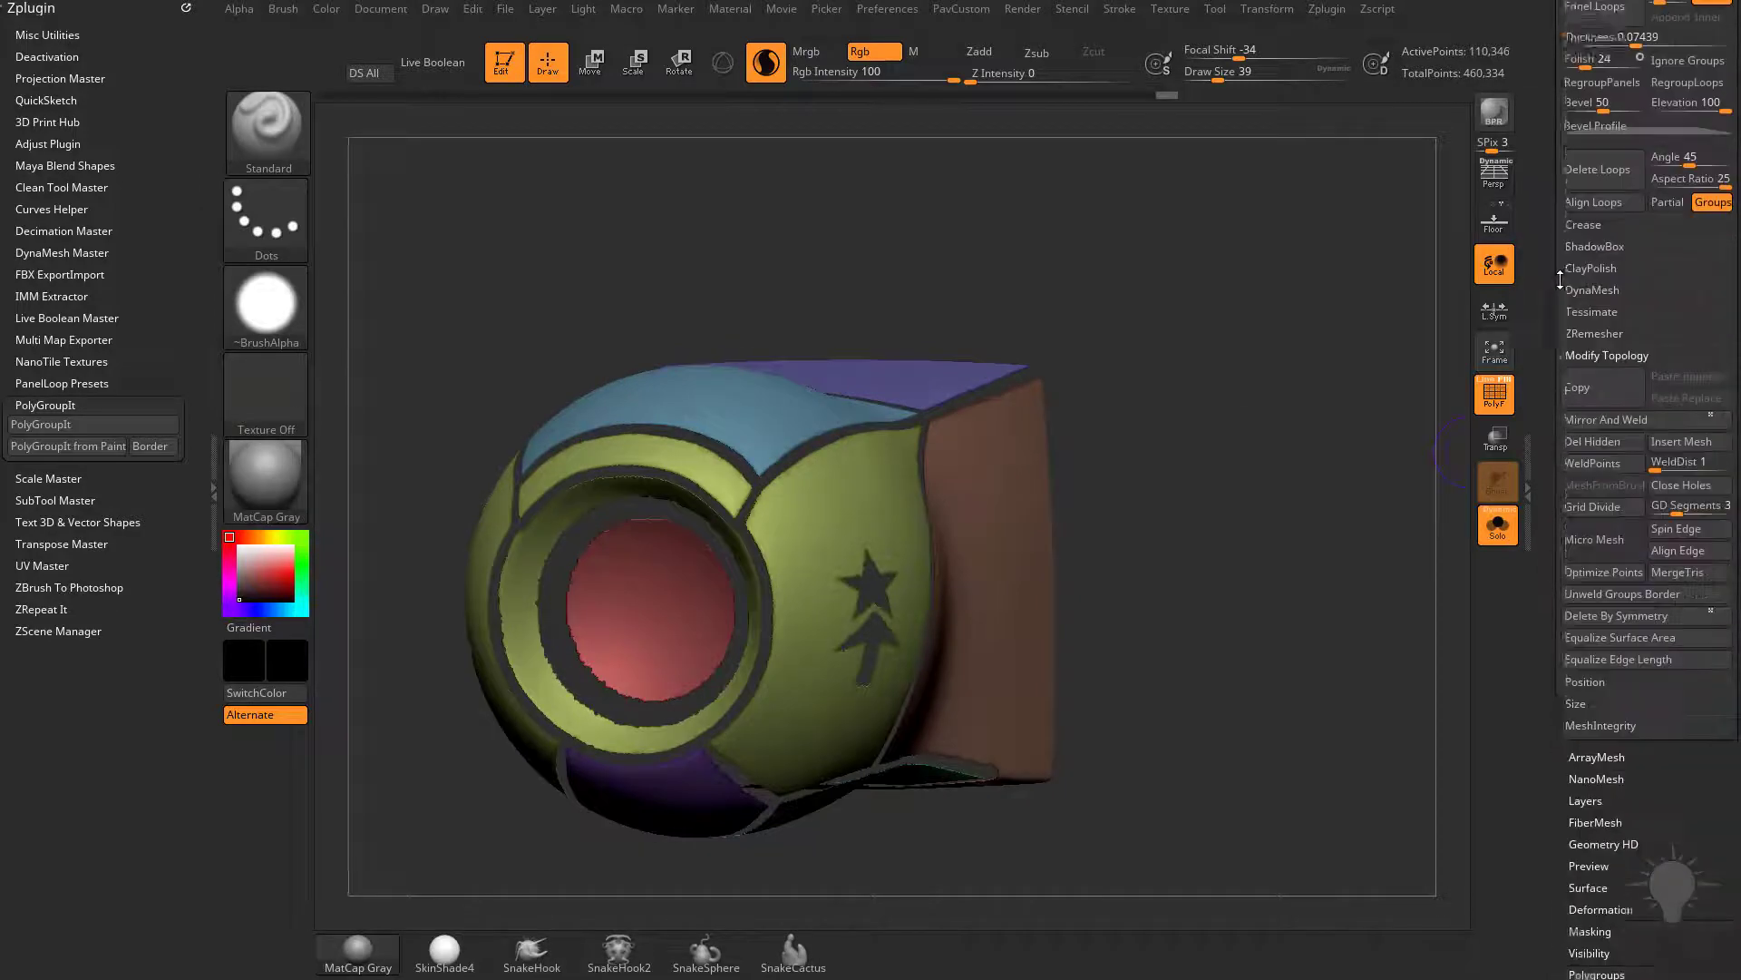
click(1590, 696)
scroll(1684, 576, down, 5)
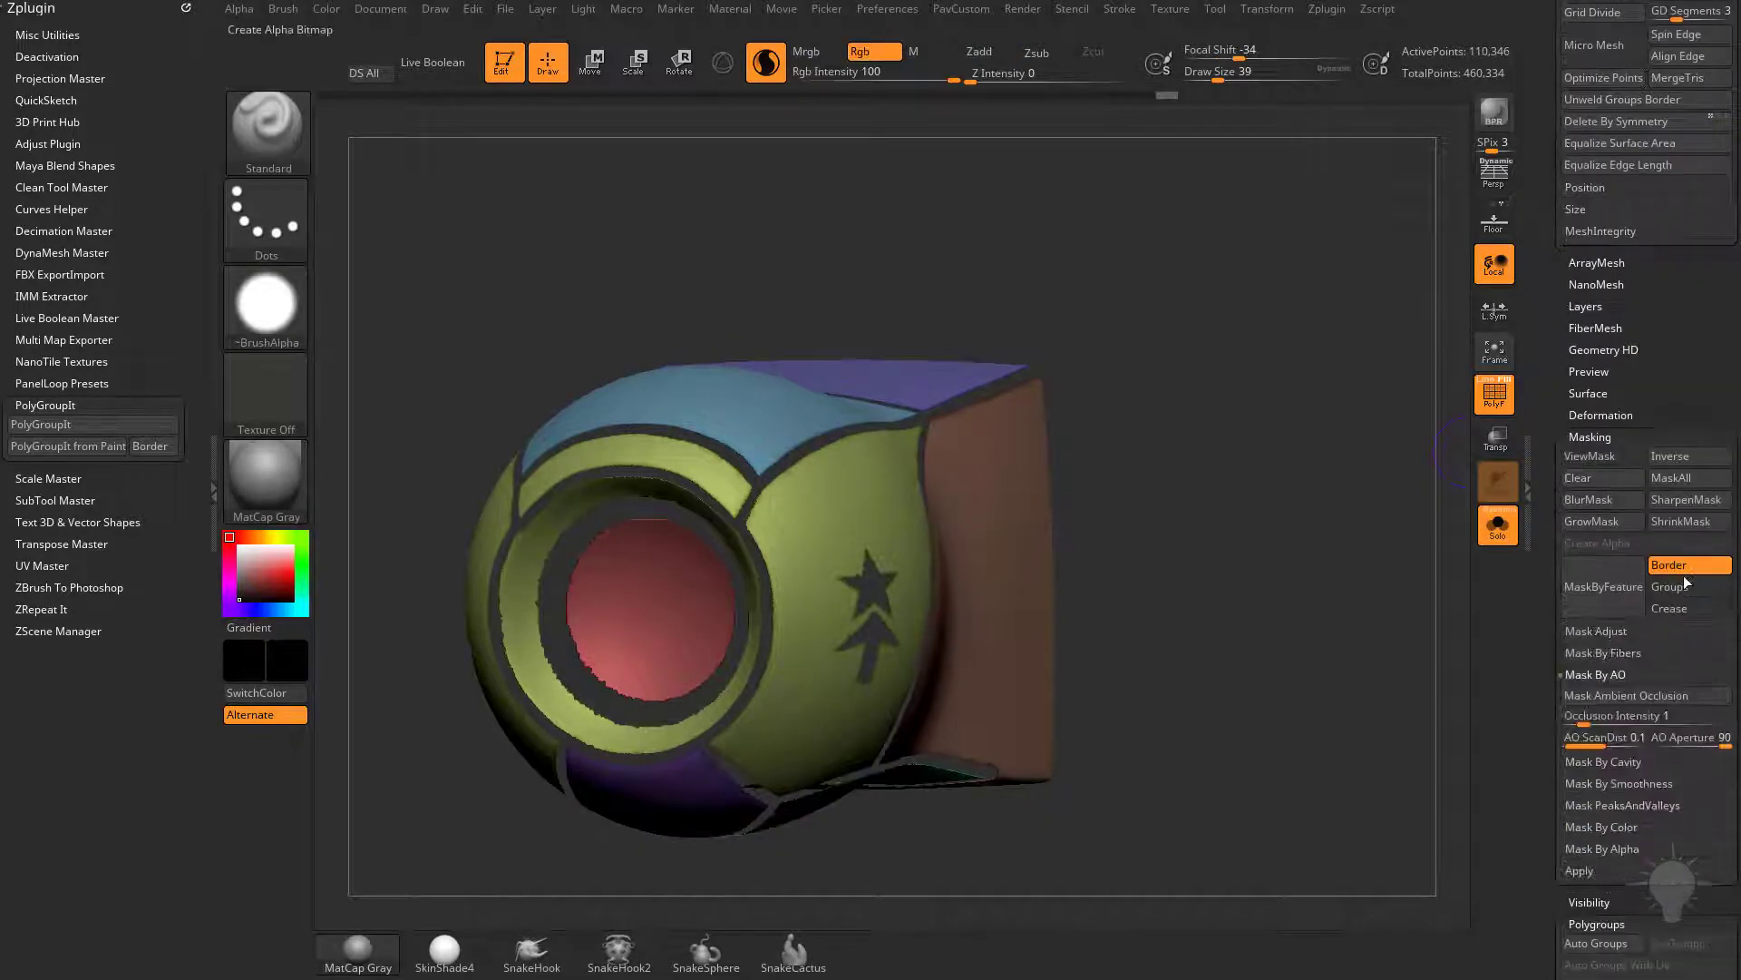
click(1606, 521)
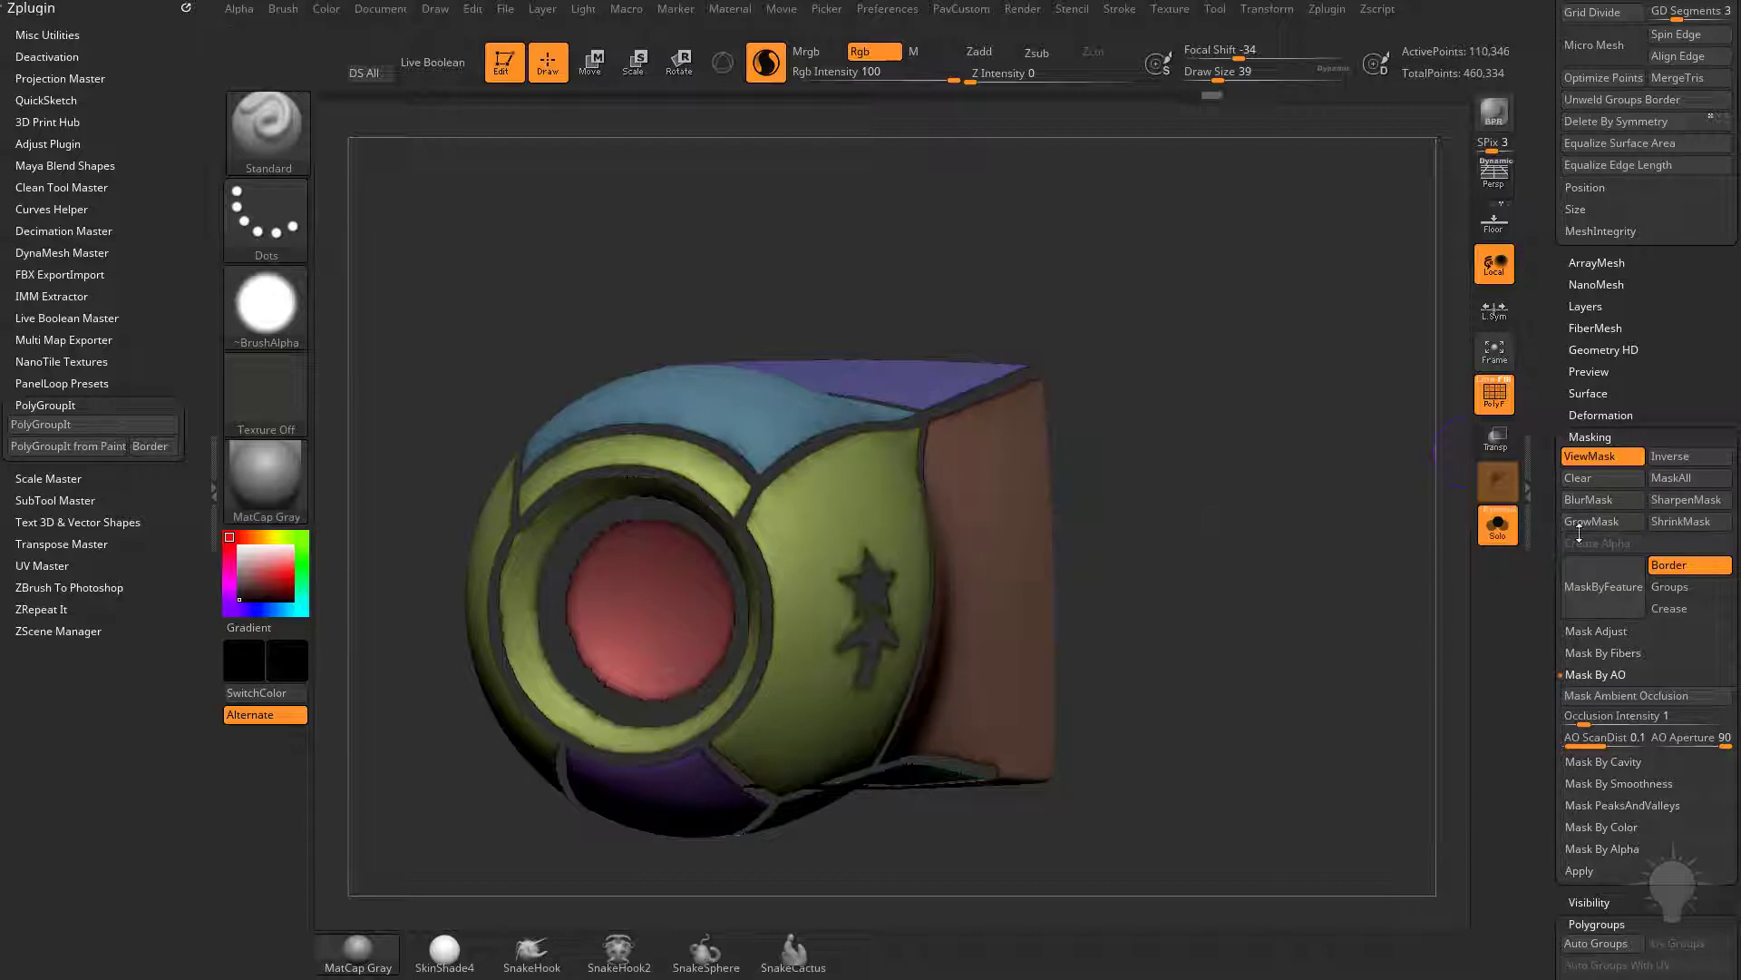
ctrl+click(1346, 604)
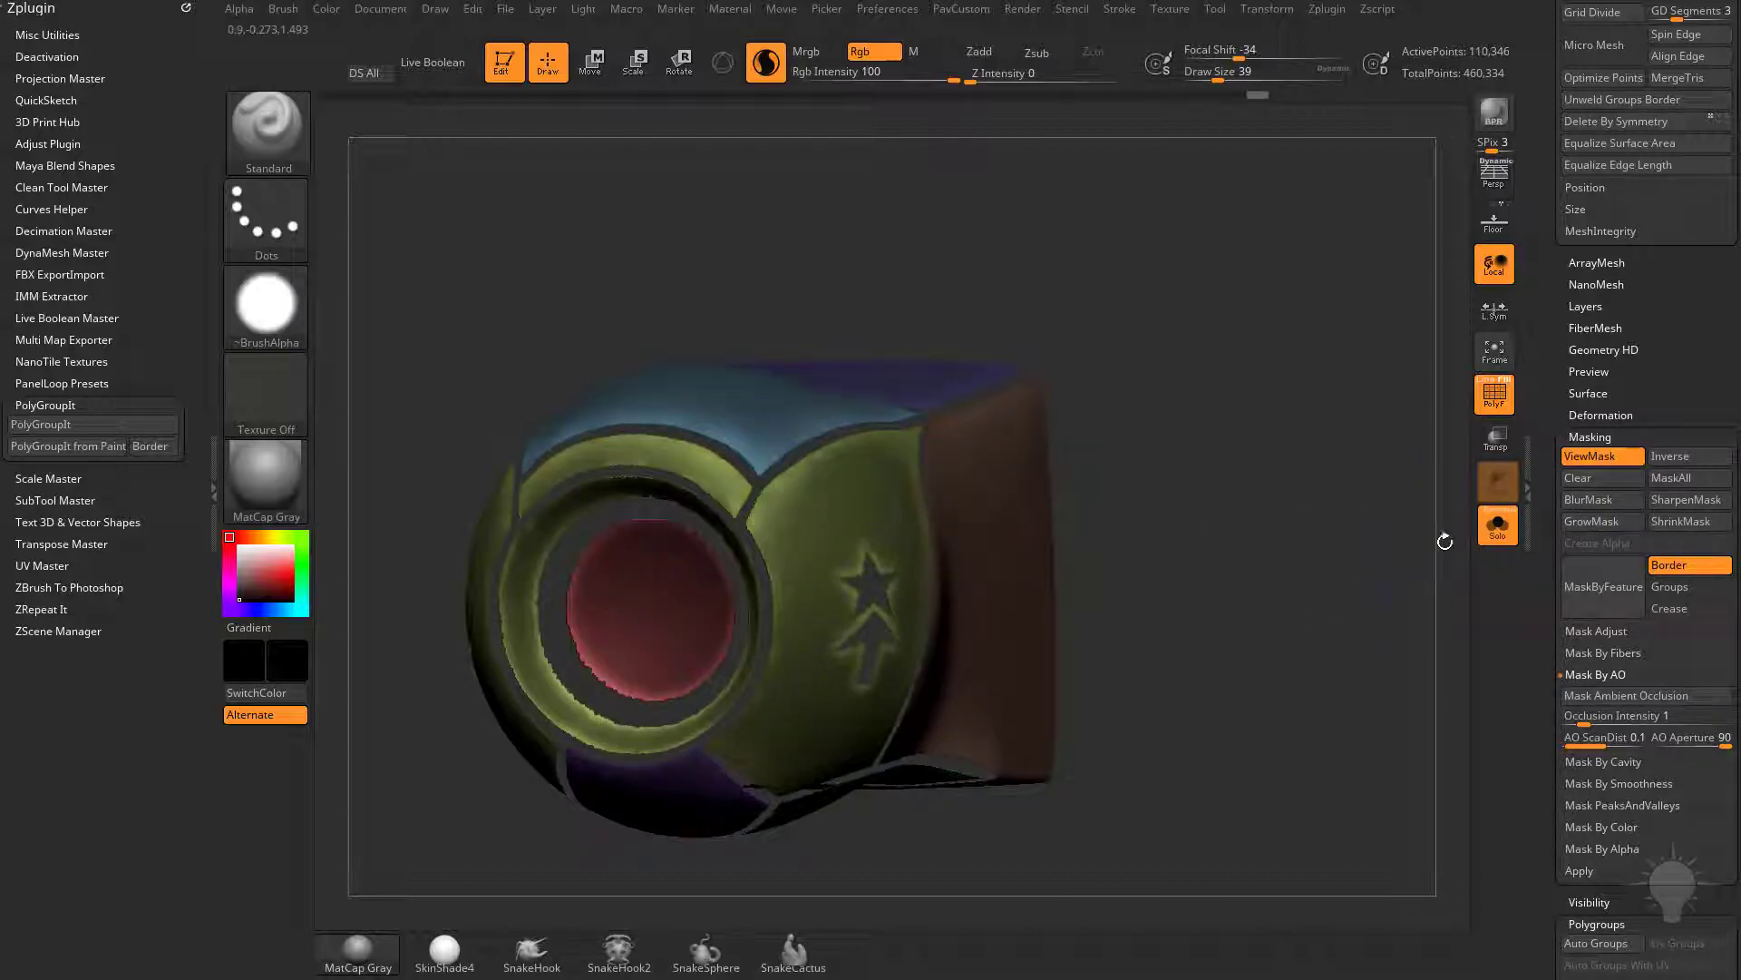
Smooth the jagged panel borders with repeated Polish By Features deformations and clear the mask
click(1574, 415)
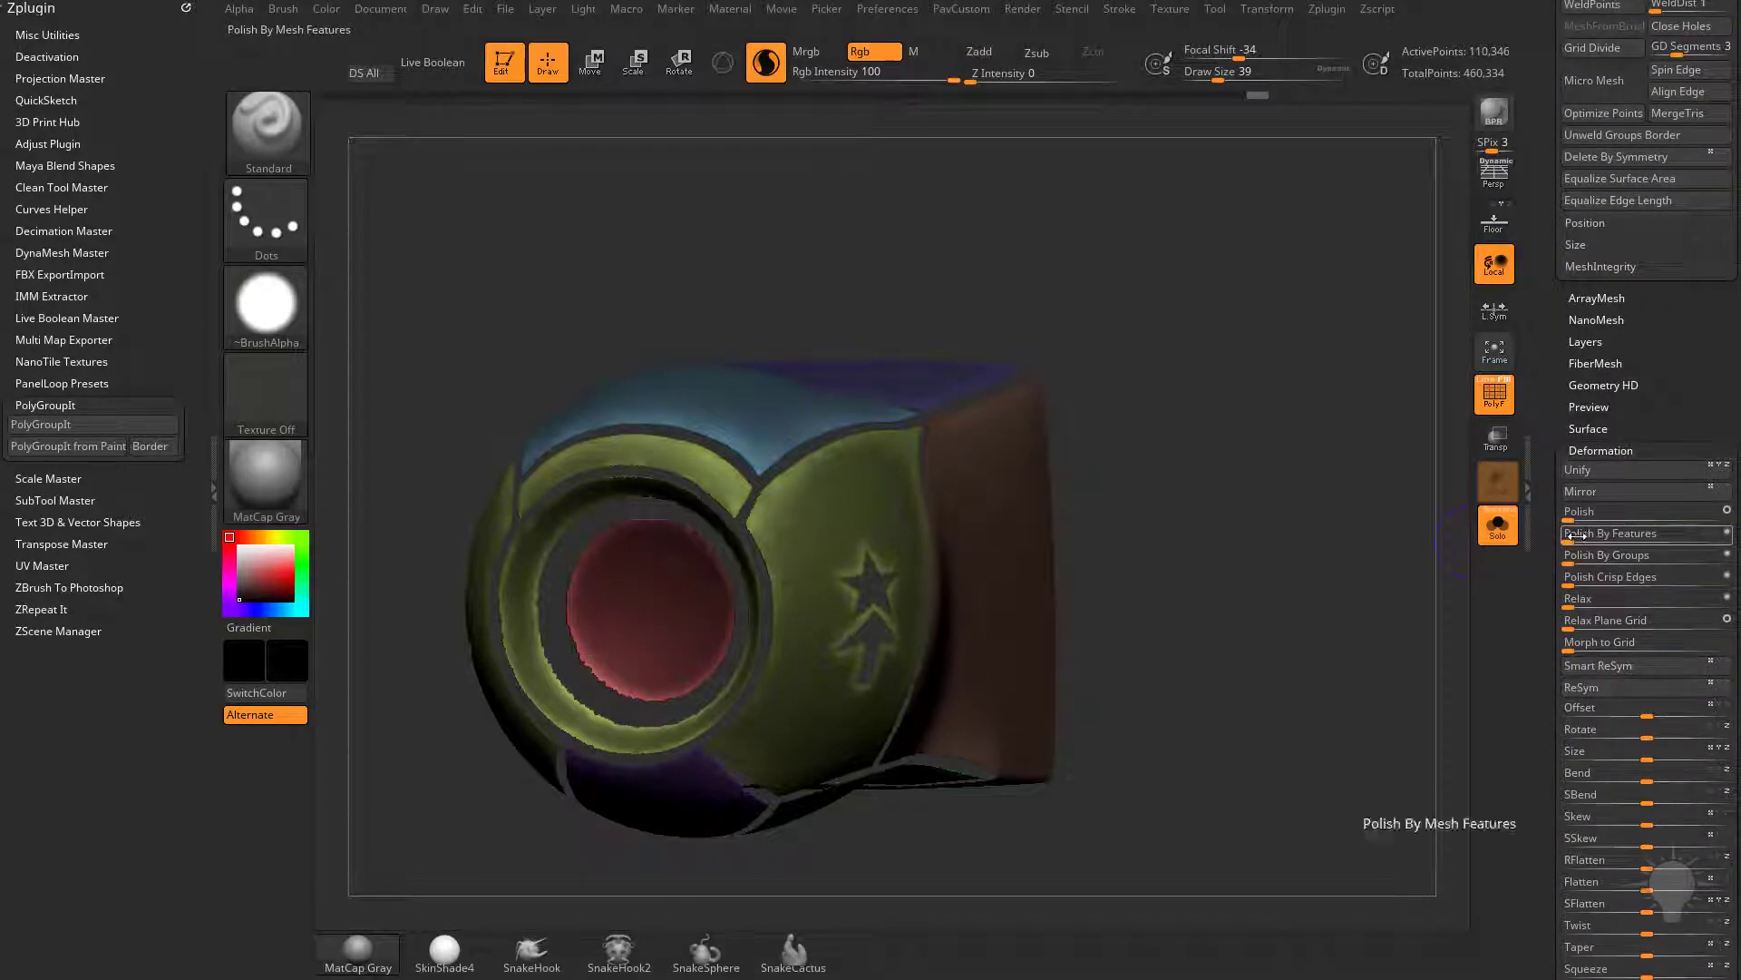
click(1572, 534)
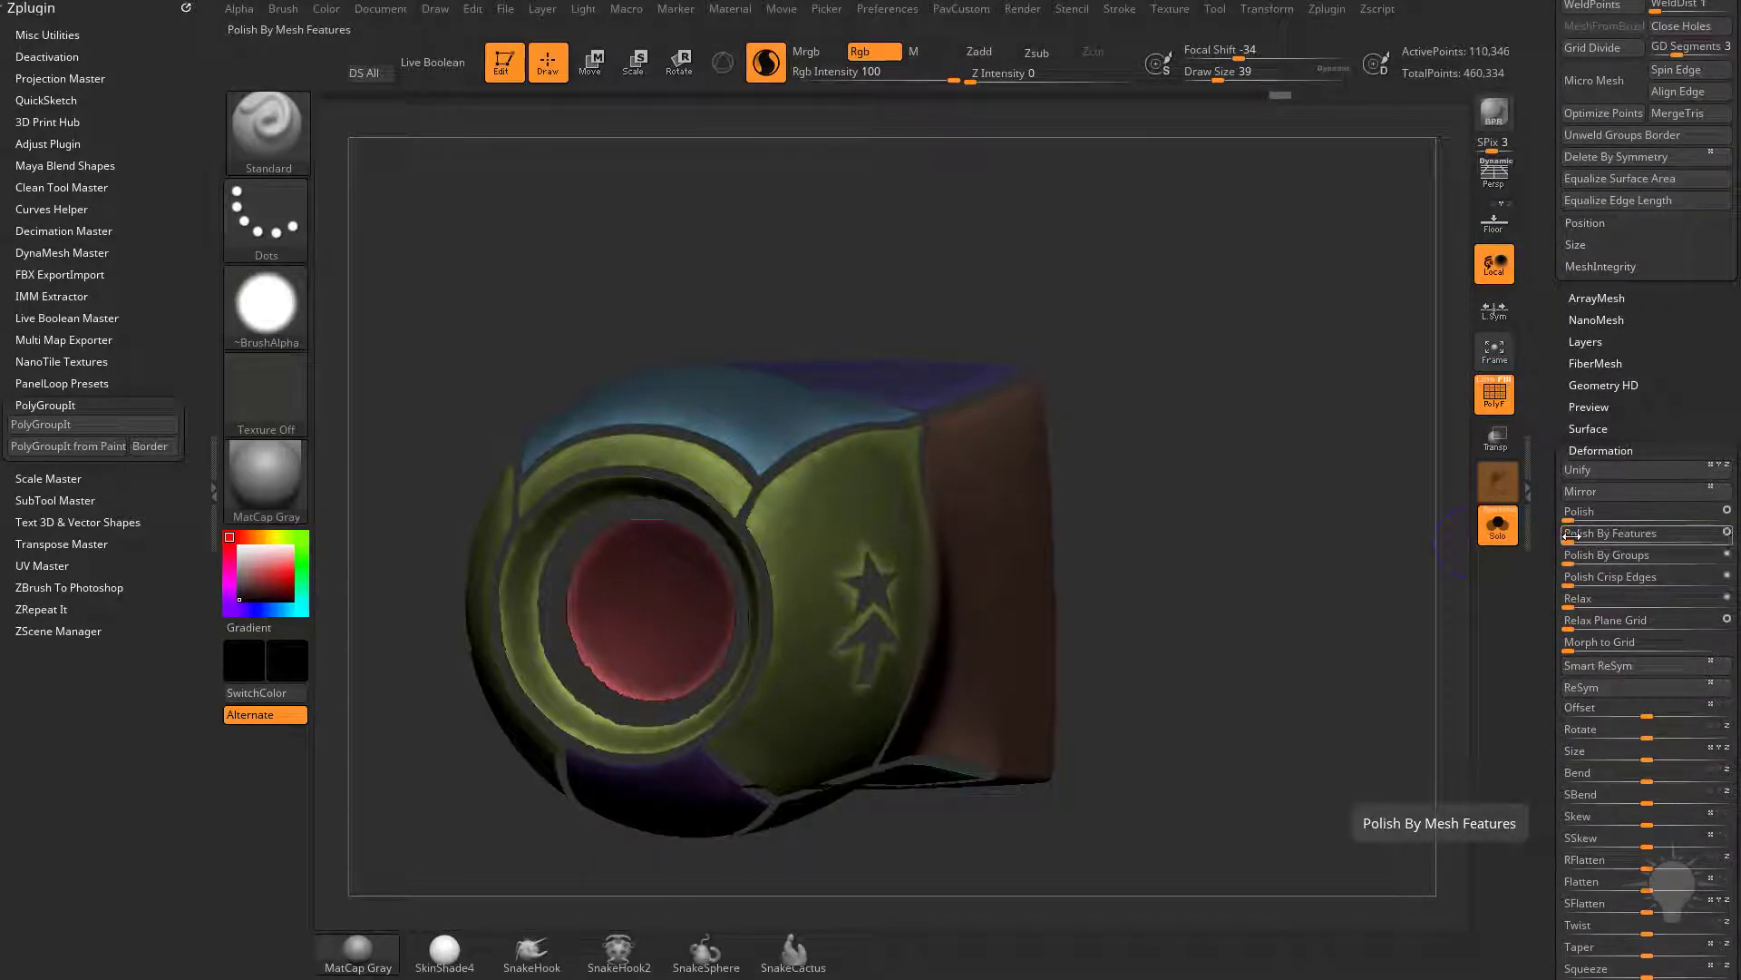
click(1572, 535)
click(1572, 535)
click(1572, 535)
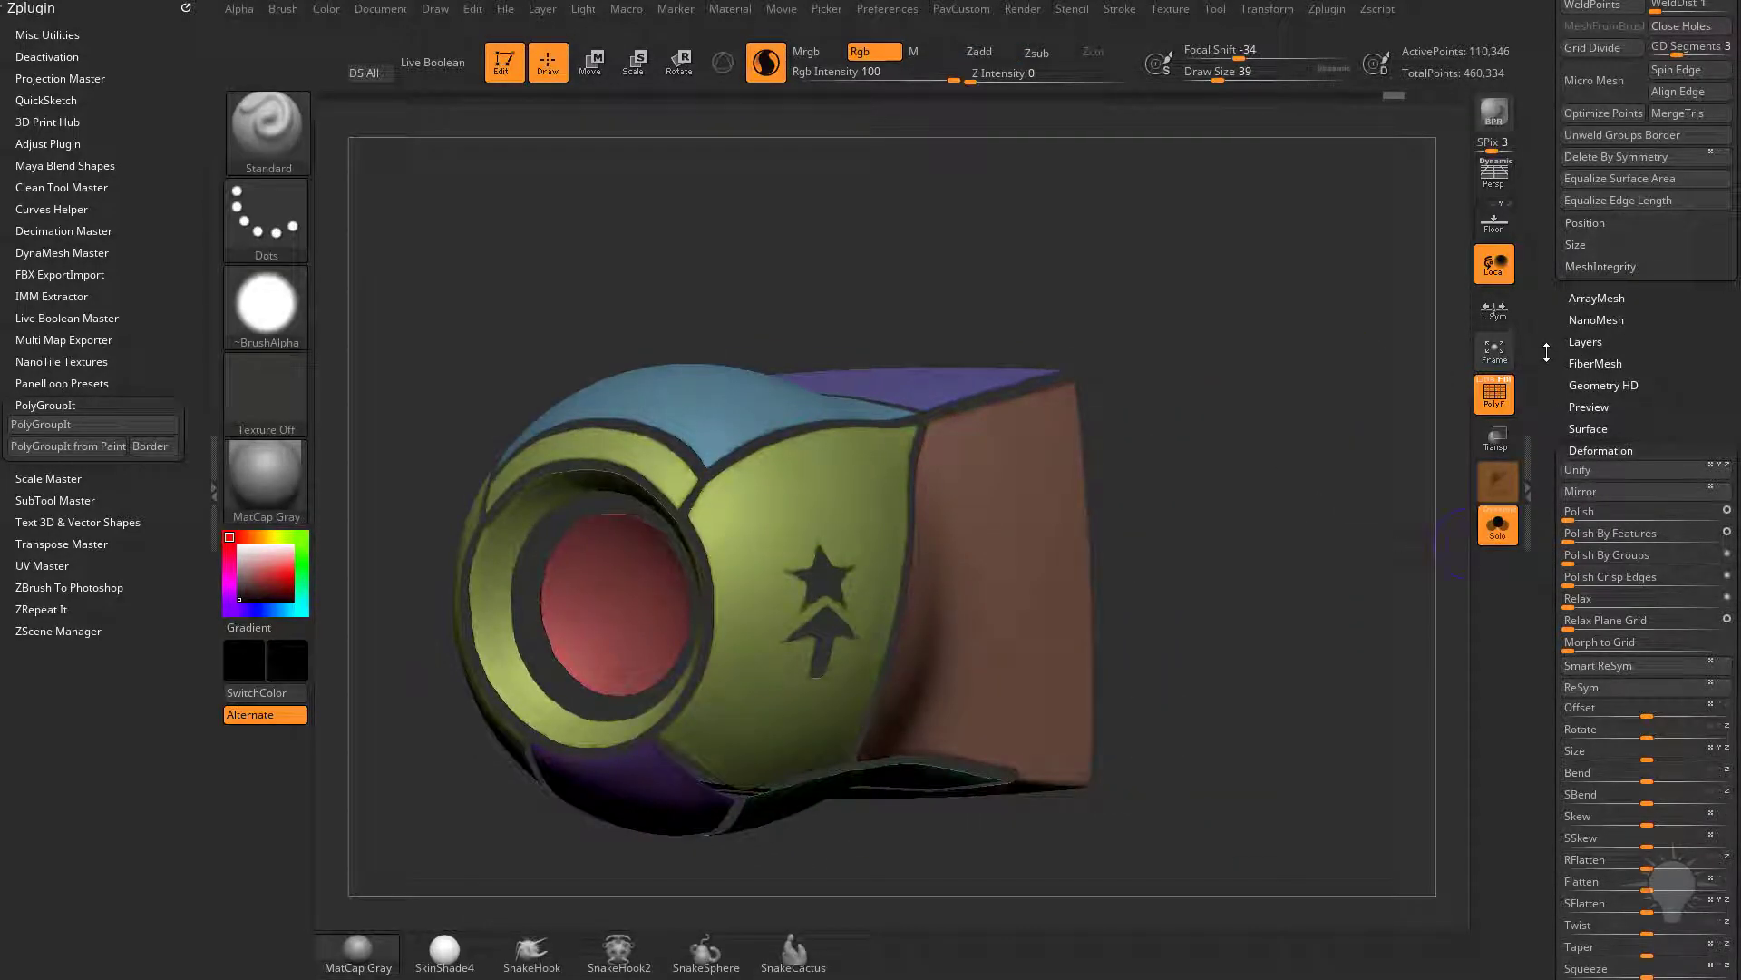
Activate the 3D gizmo on the panel mesh and load the Remesh By ZRemesher deformer
scroll(1548, 373, up, 10)
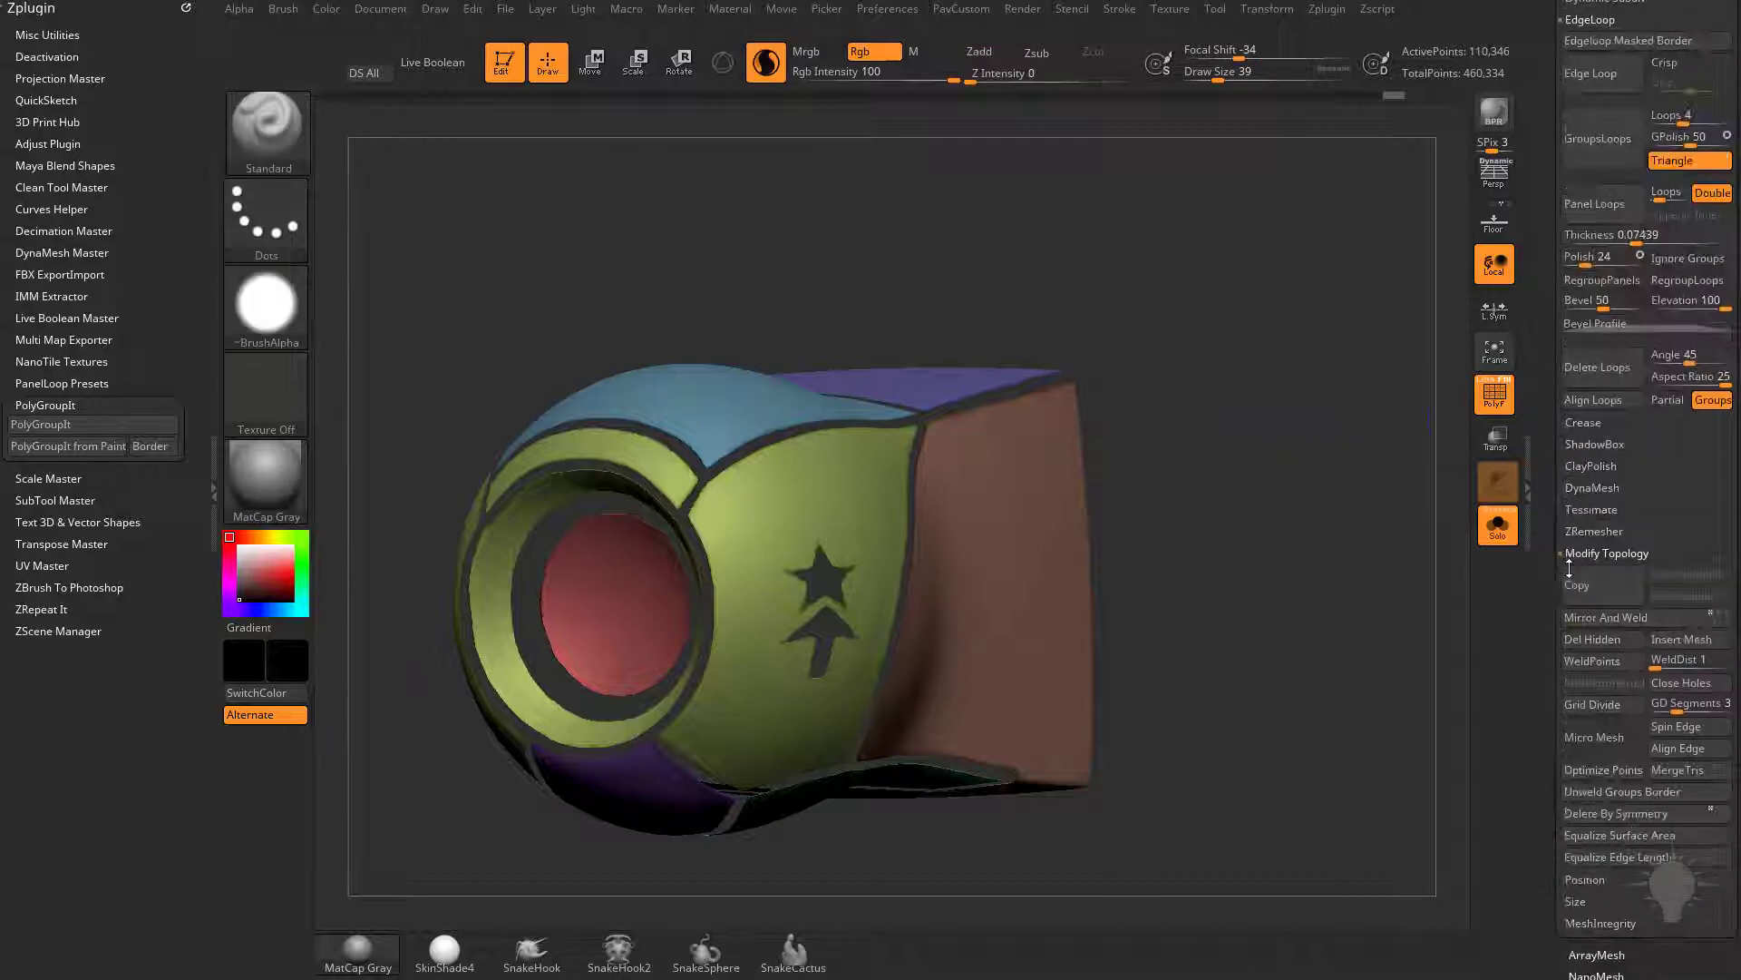
key(w)
drag(1192, 312, 1186, 341)
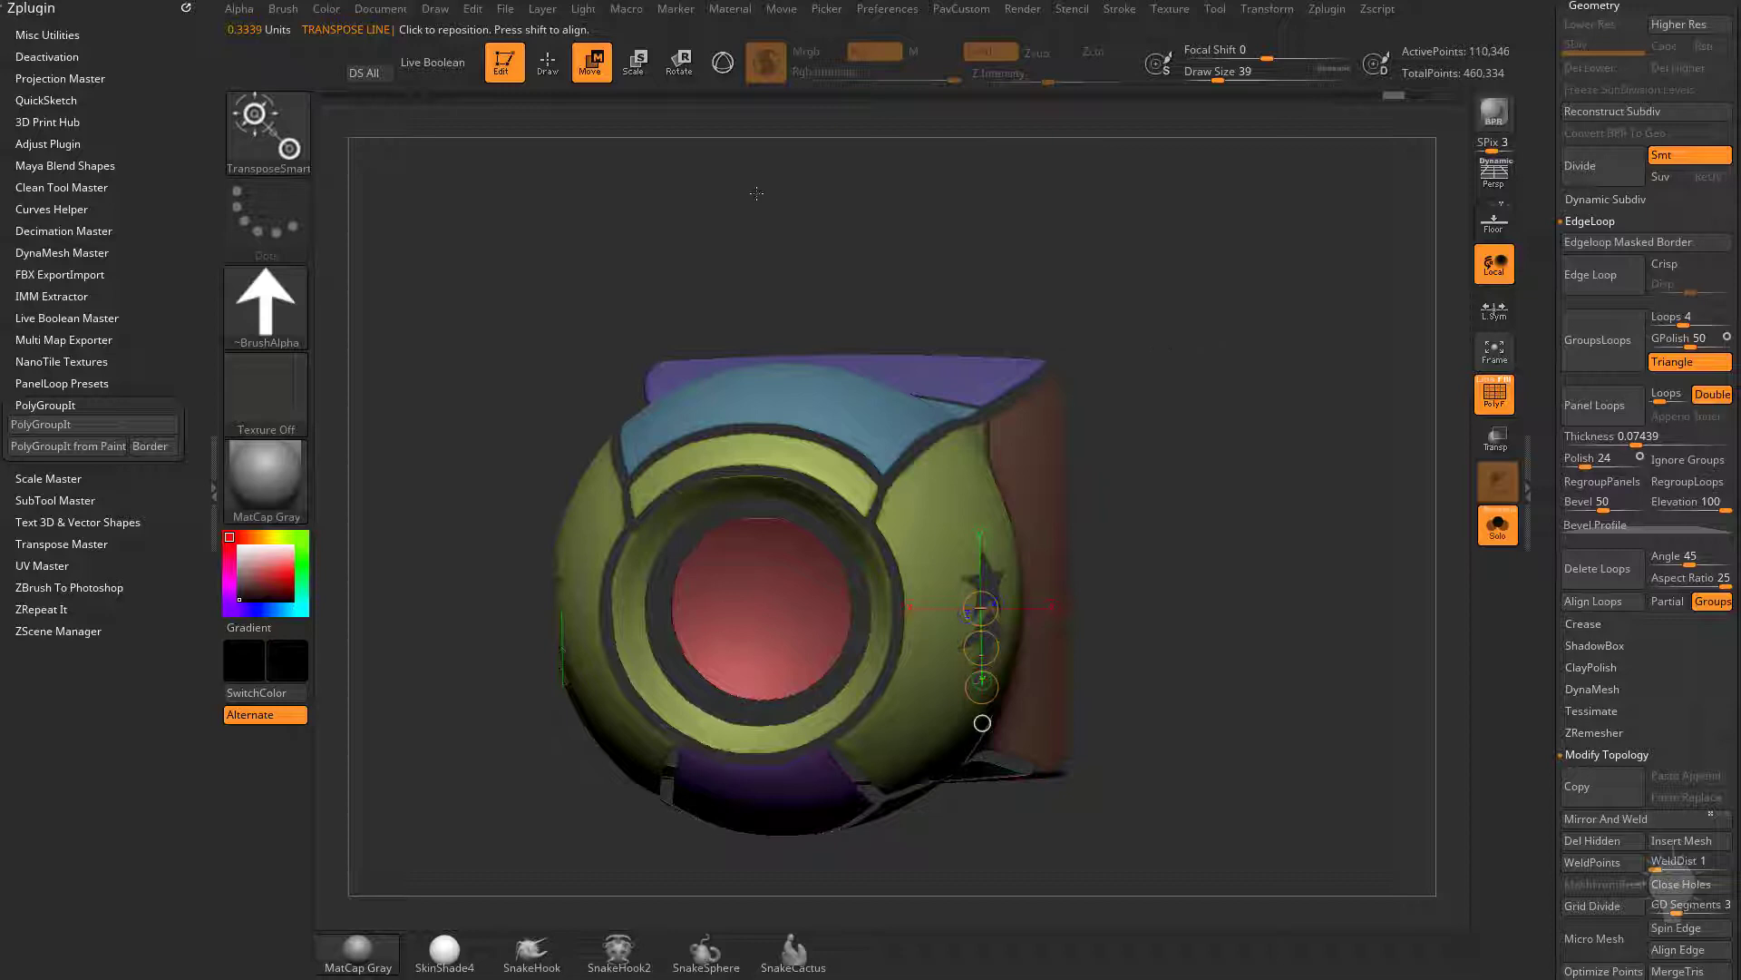
key(y)
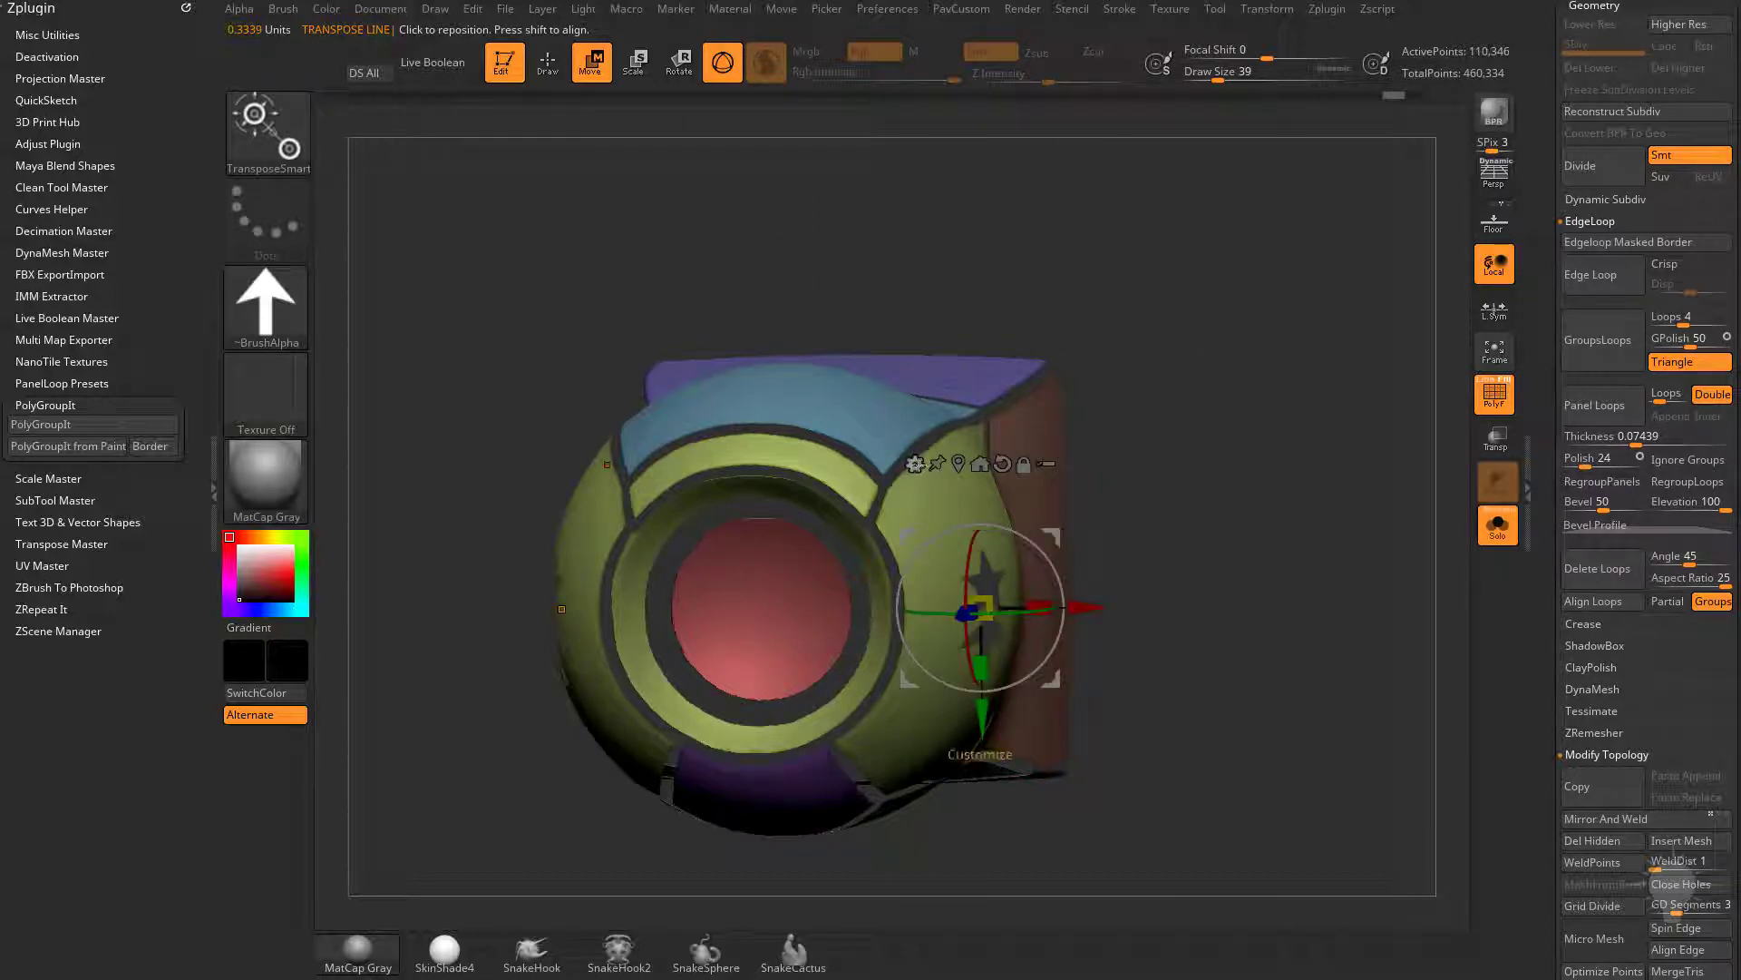
click(916, 465)
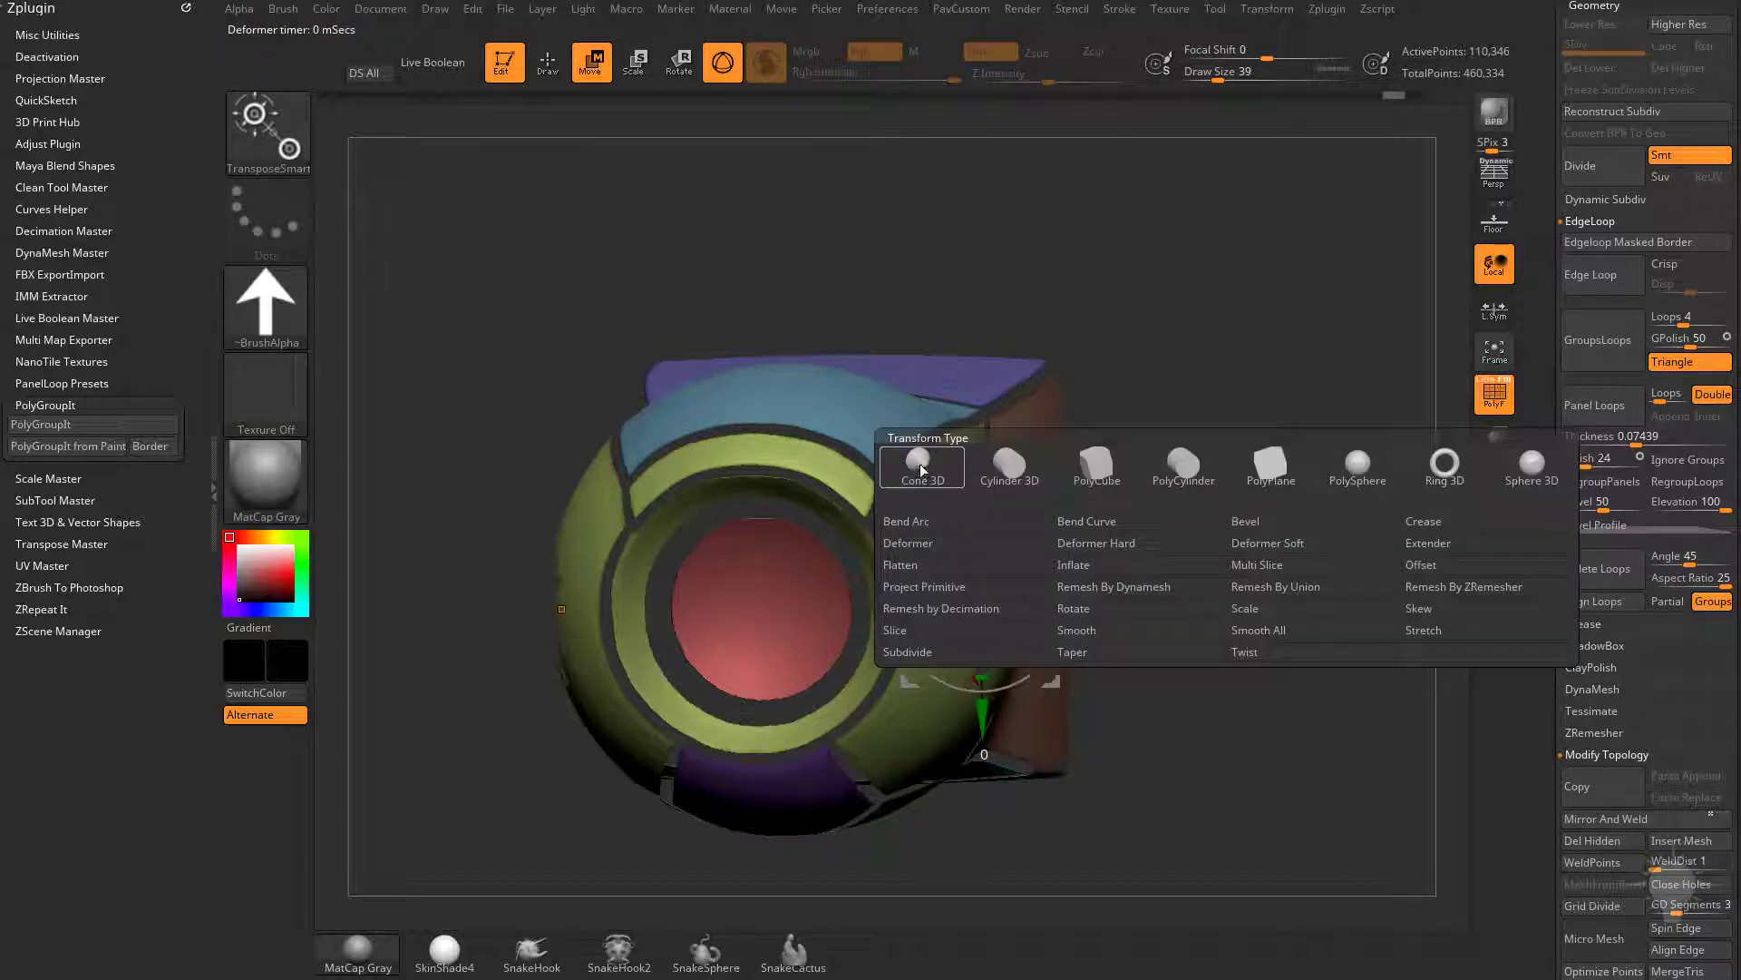
click(1417, 593)
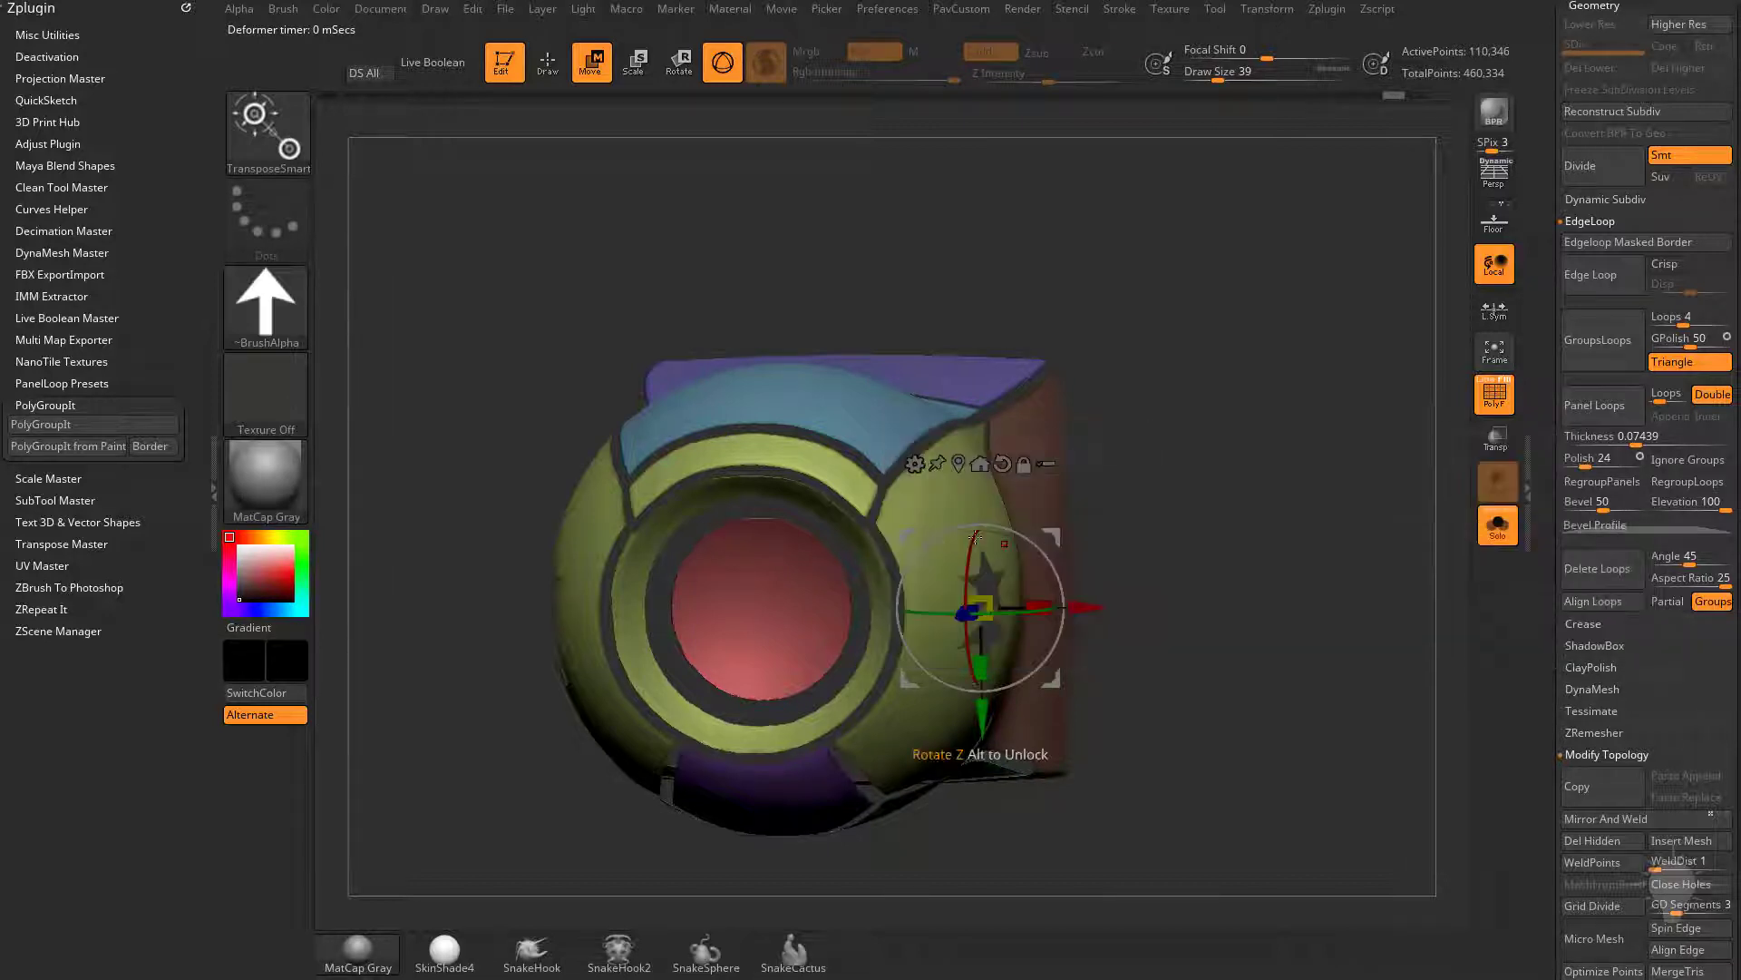
click(915, 464)
click(1236, 596)
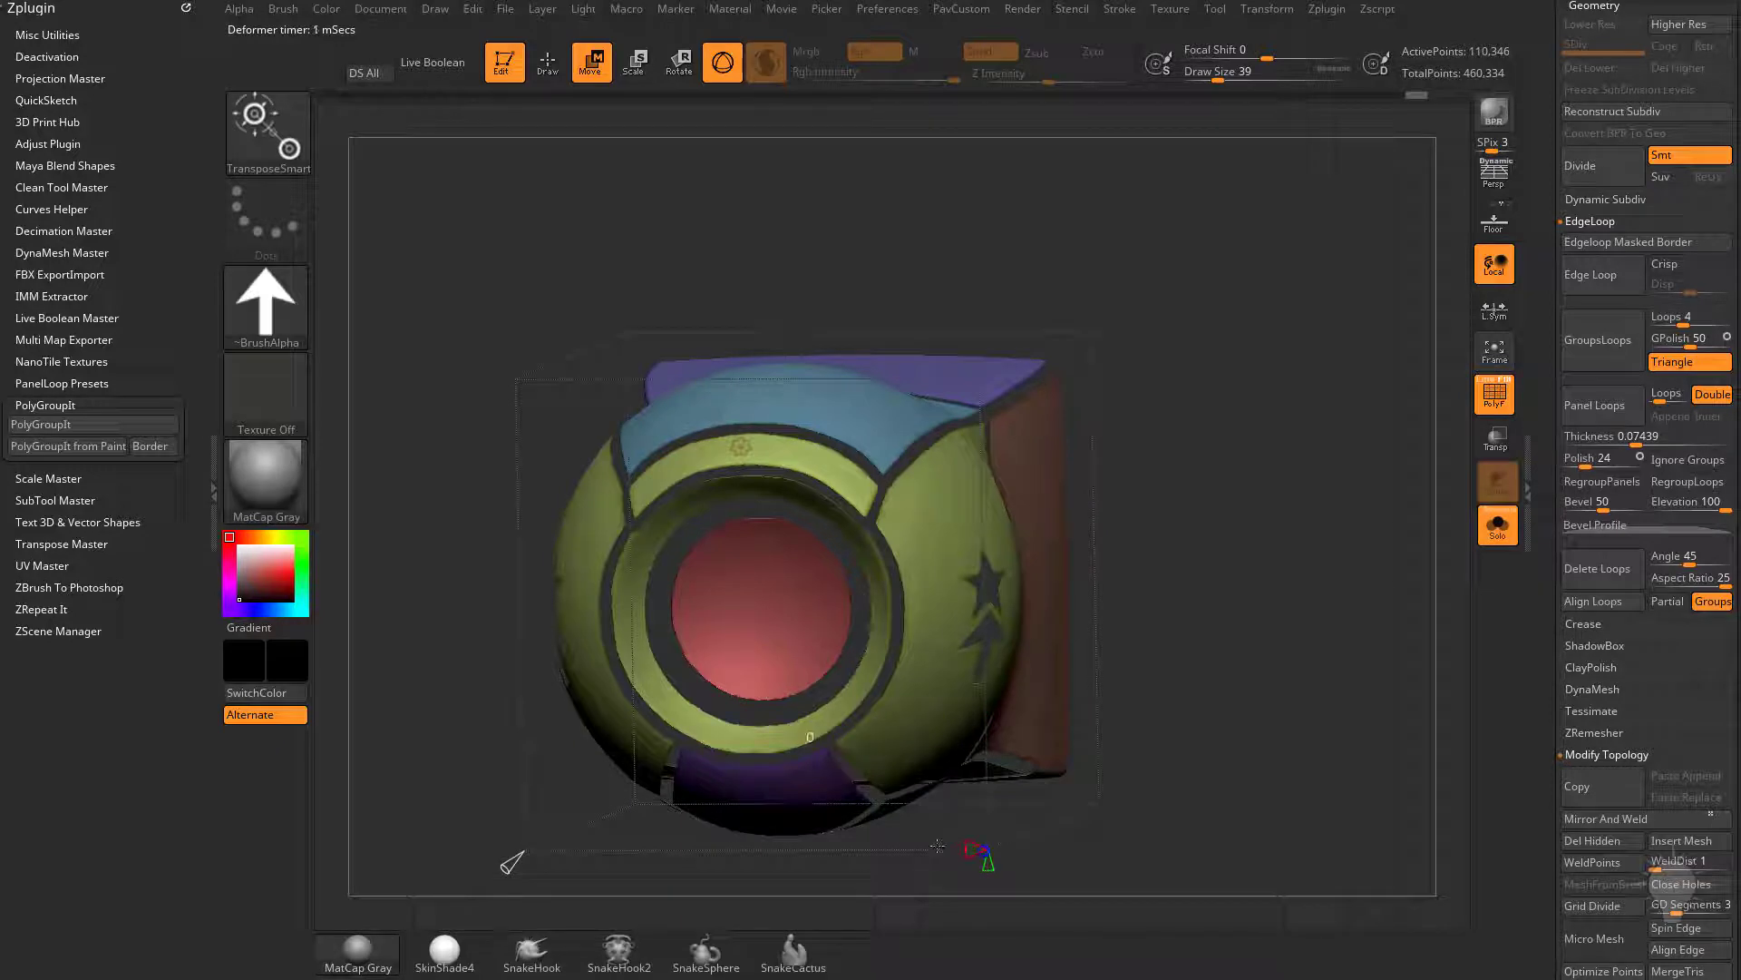
Extend the deformer's X cone, remesh the panels at a target of about 21,500 polygons, and show the wireframe
drag(938, 845, 904, 848)
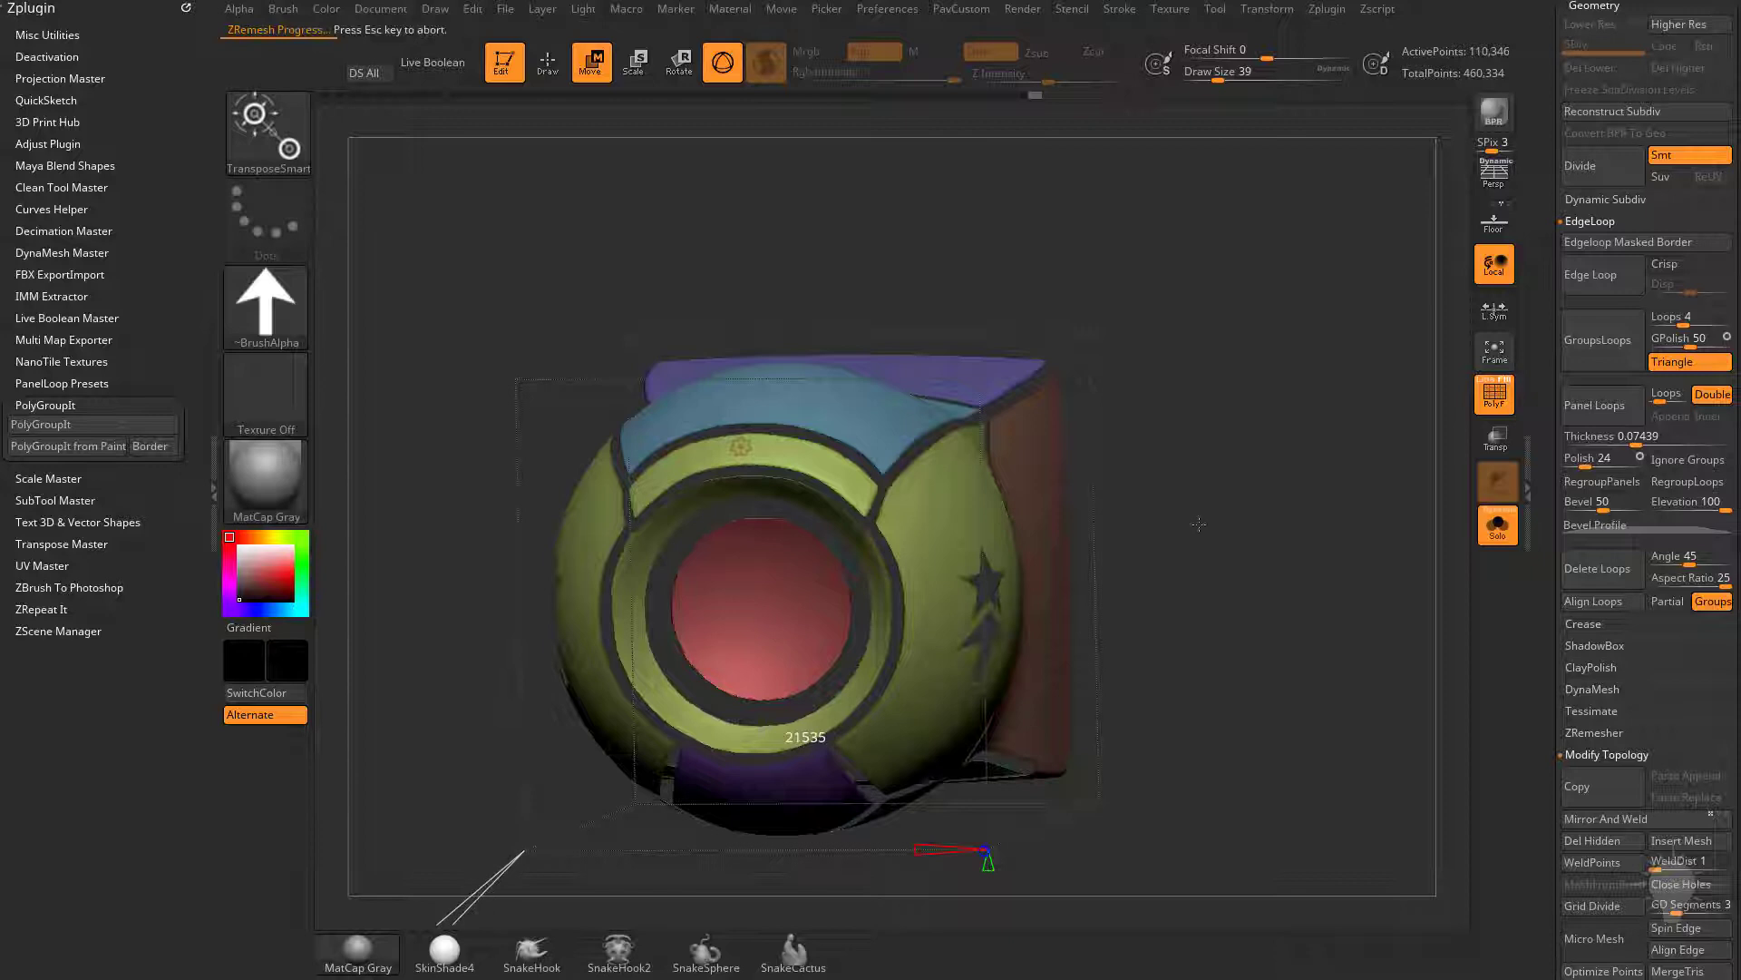
drag(1256, 534, 1106, 499)
drag(1379, 399, 1480, 386)
click(1485, 388)
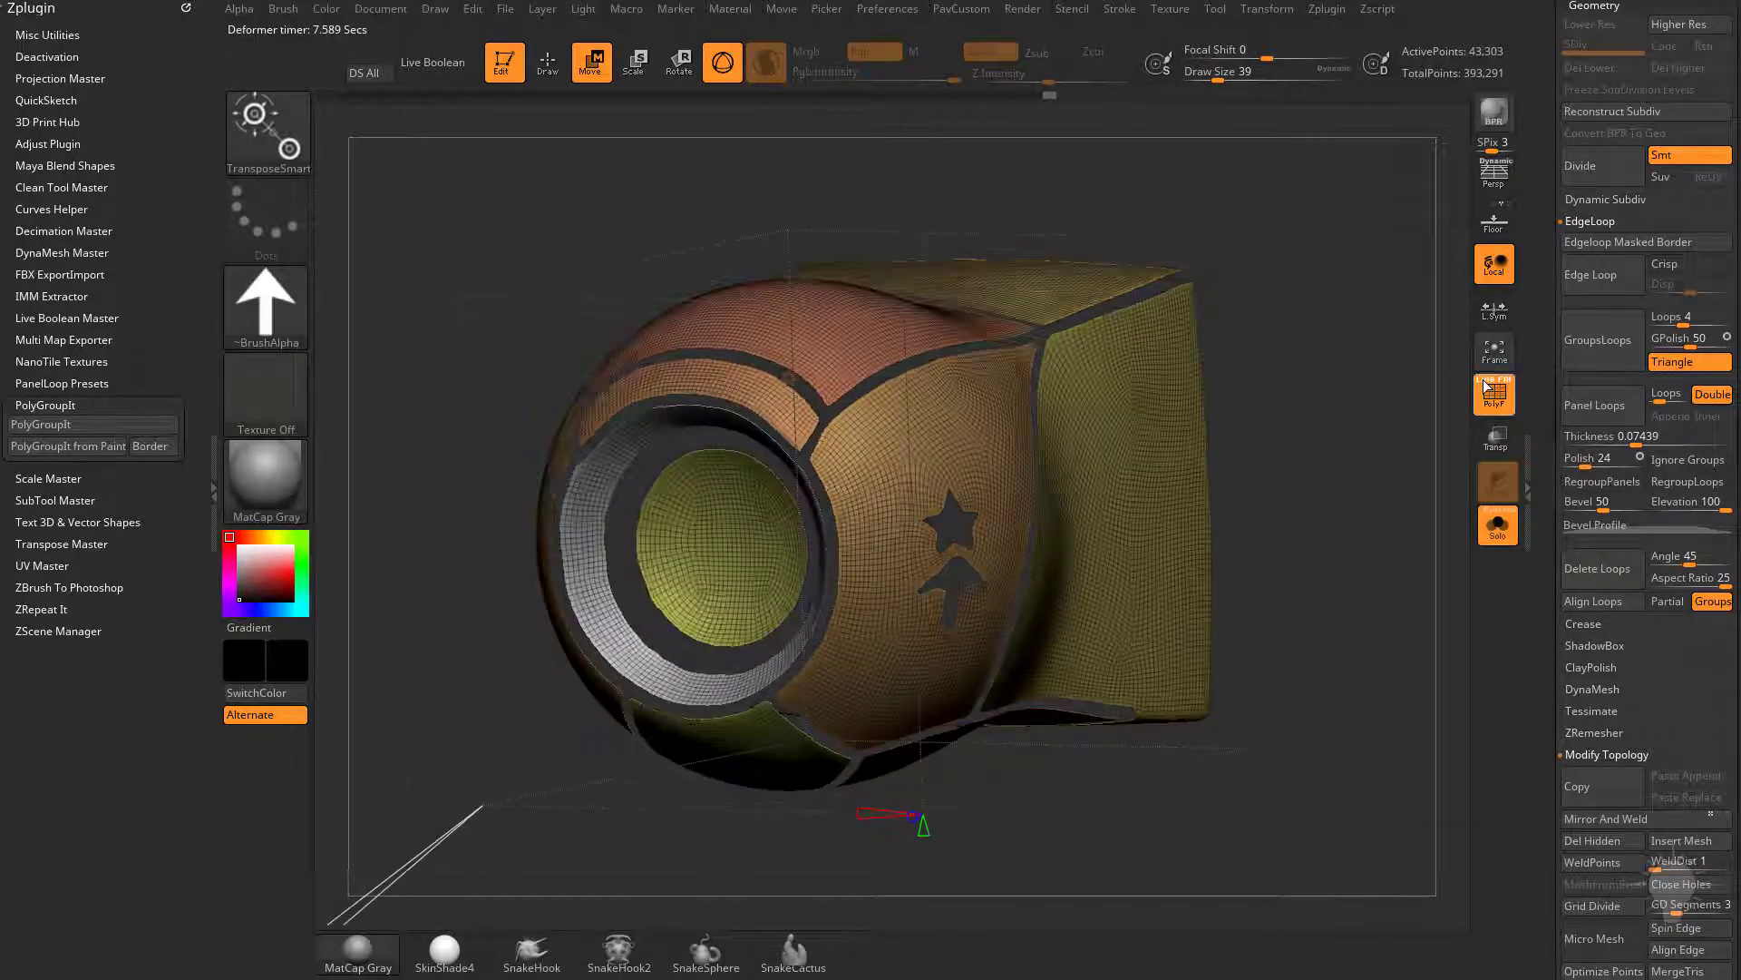
drag(1348, 450, 1357, 399)
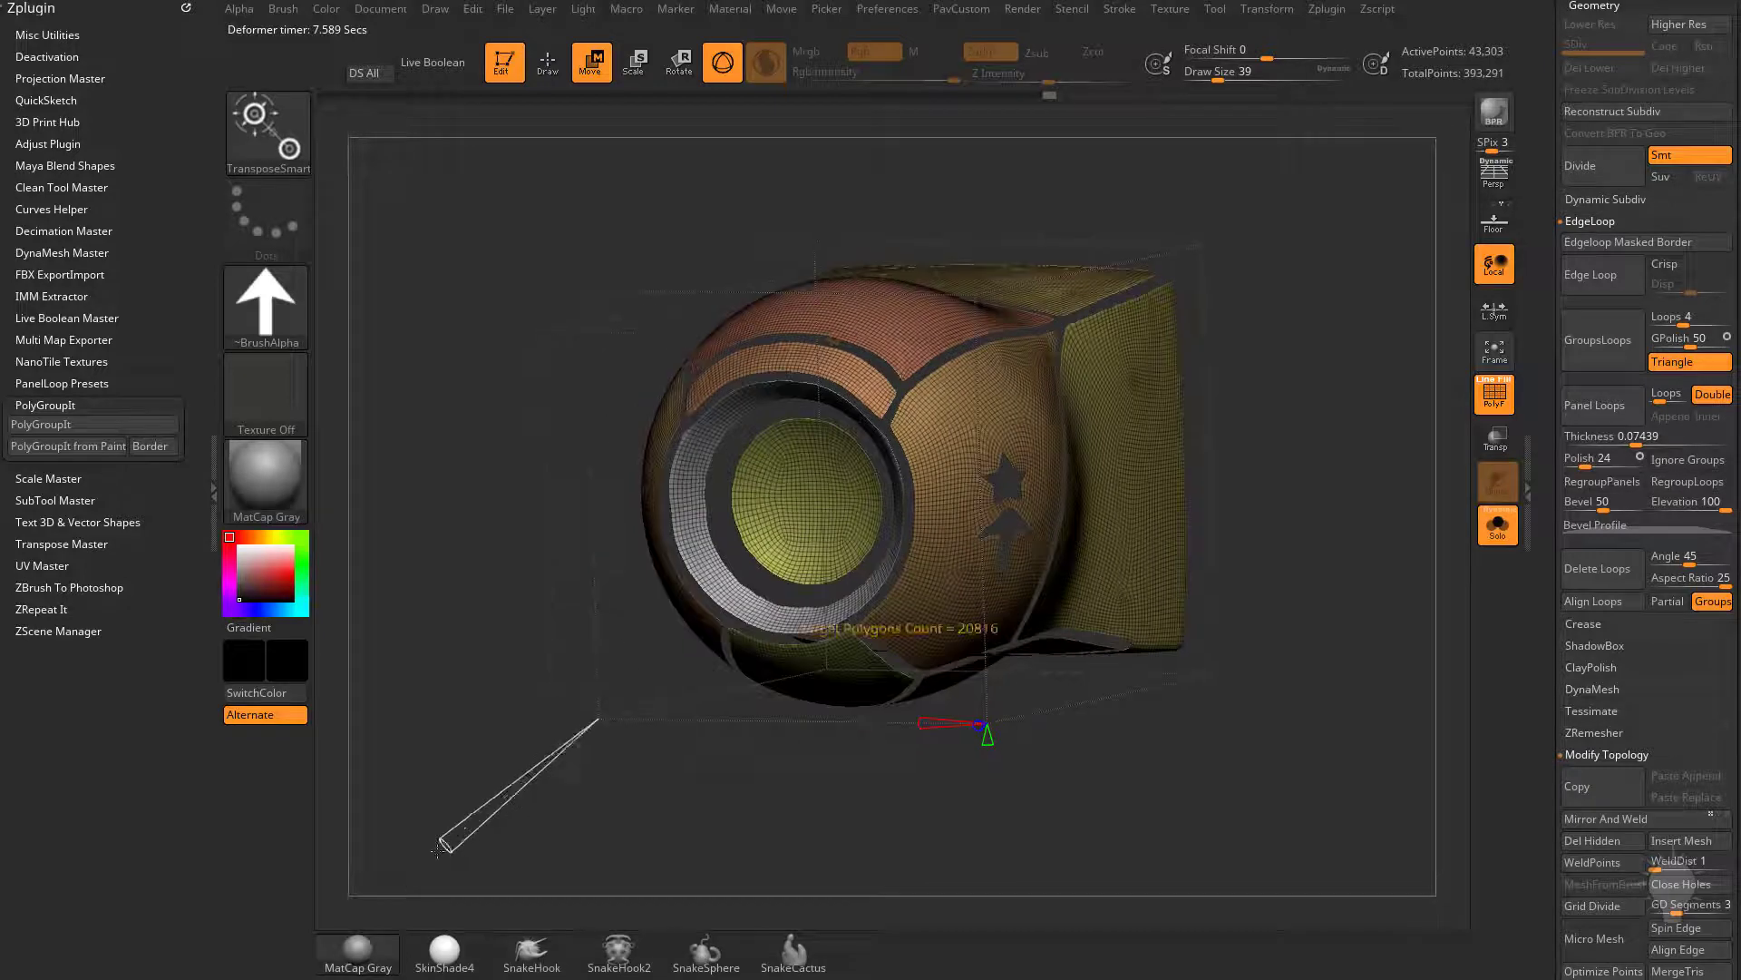
Lower the deformer's target polygon count and accept the remesh
drag(443, 843, 462, 829)
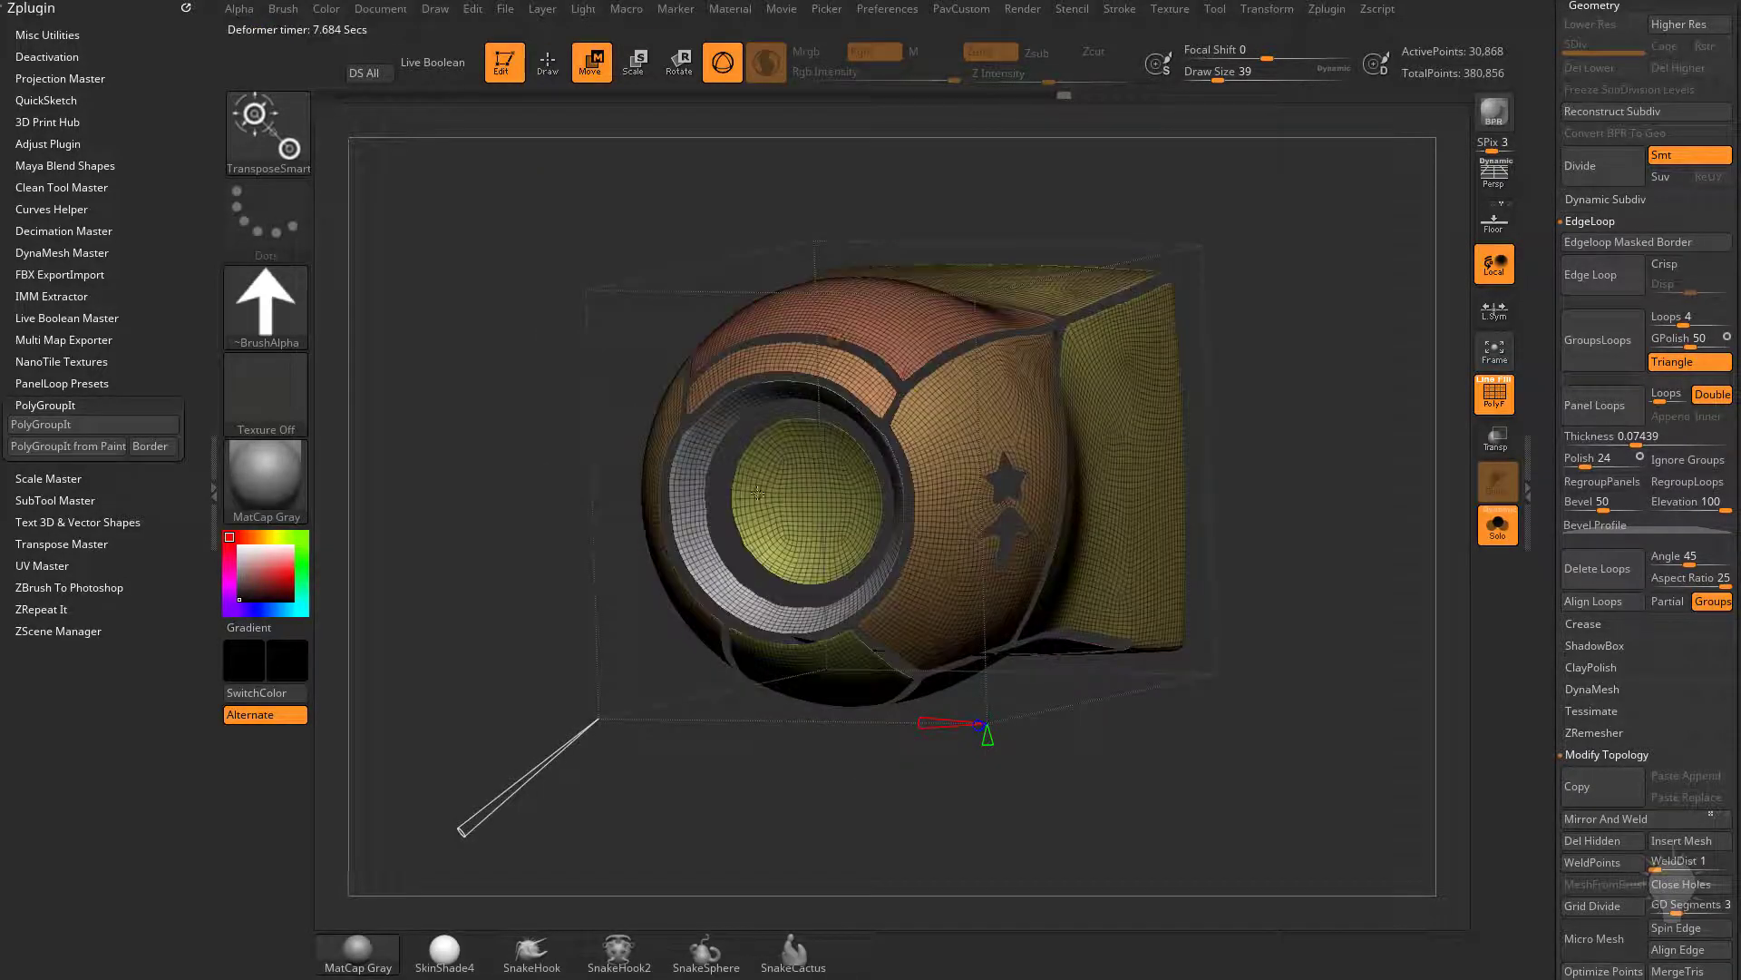
click(833, 338)
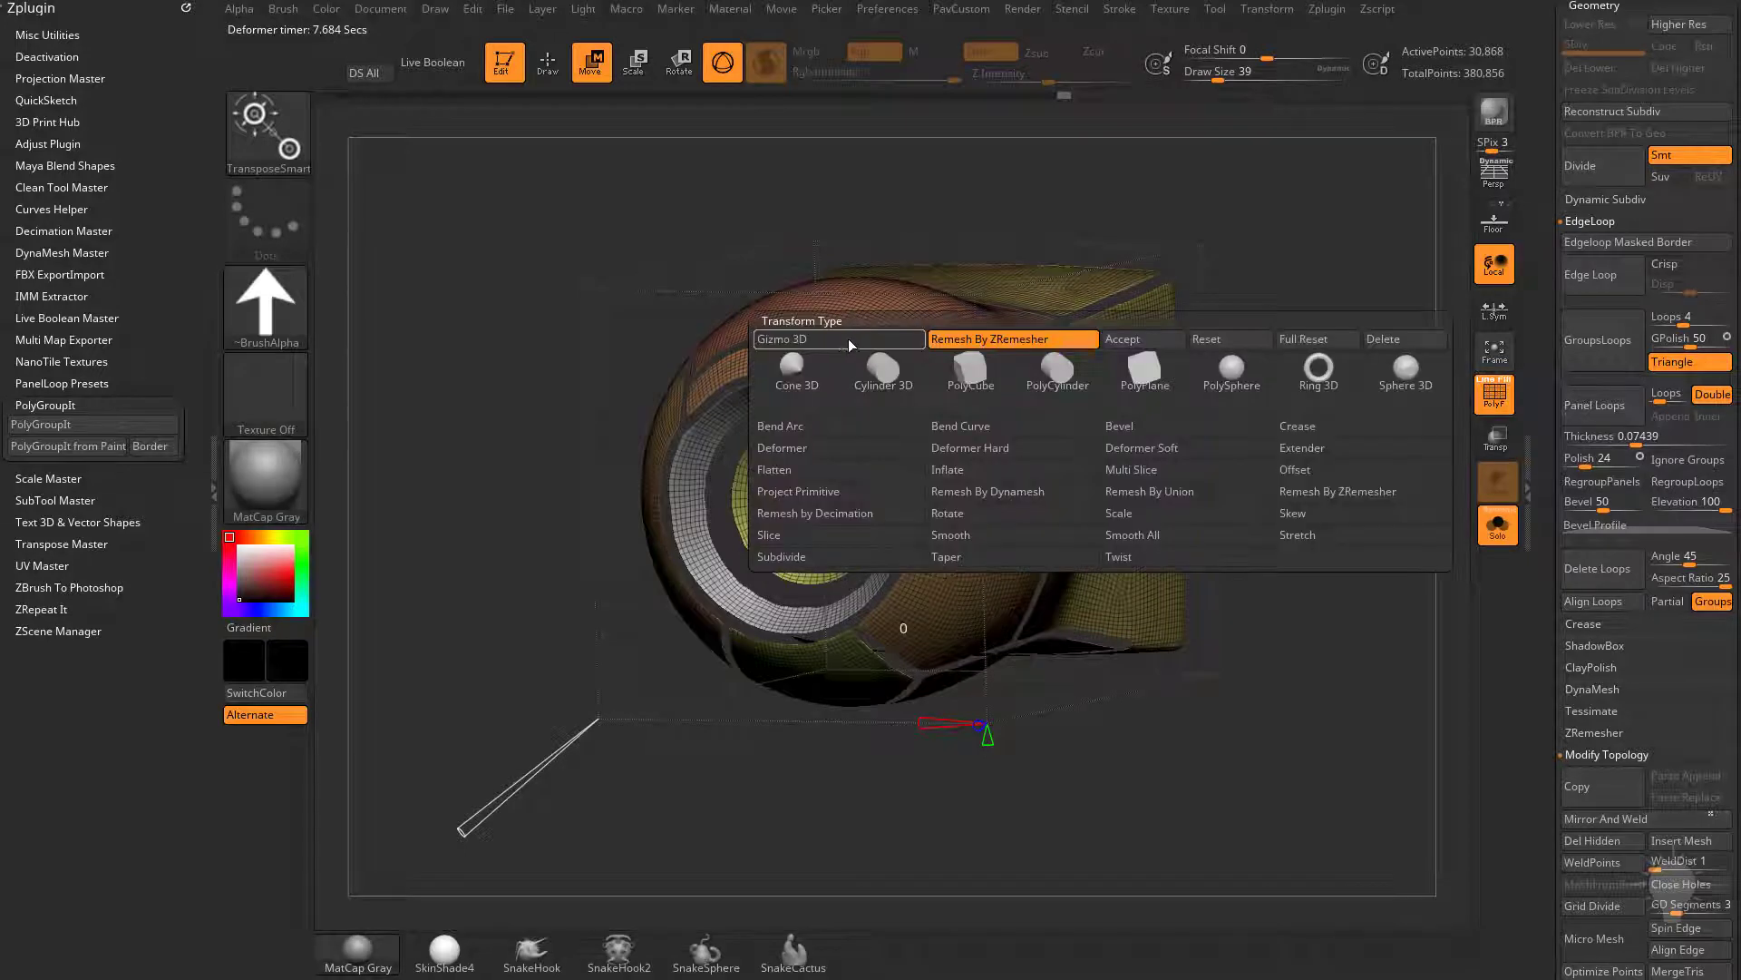
click(1167, 344)
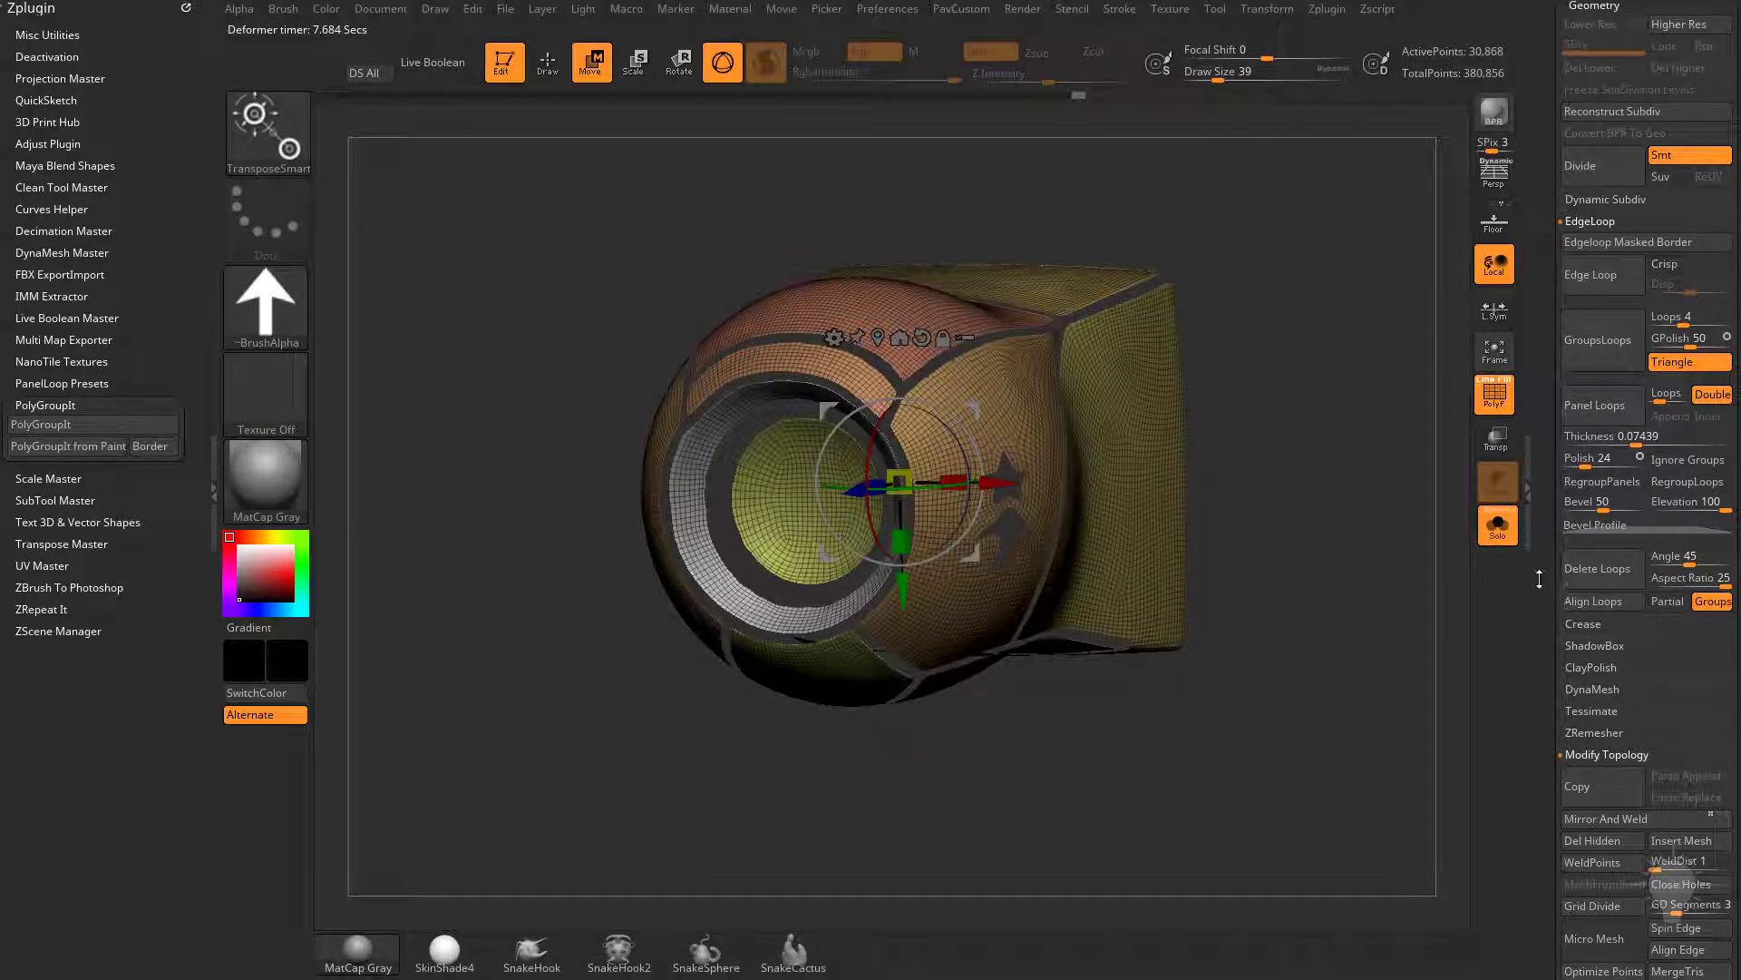
Remesh the panels with ZRemesher at Half density, and repeat it with Adaptive Size 0
mouse_move(1540, 579)
mouse_down()
mouse_move(1532, 517)
mouse_move(1534, 586)
mouse_up()
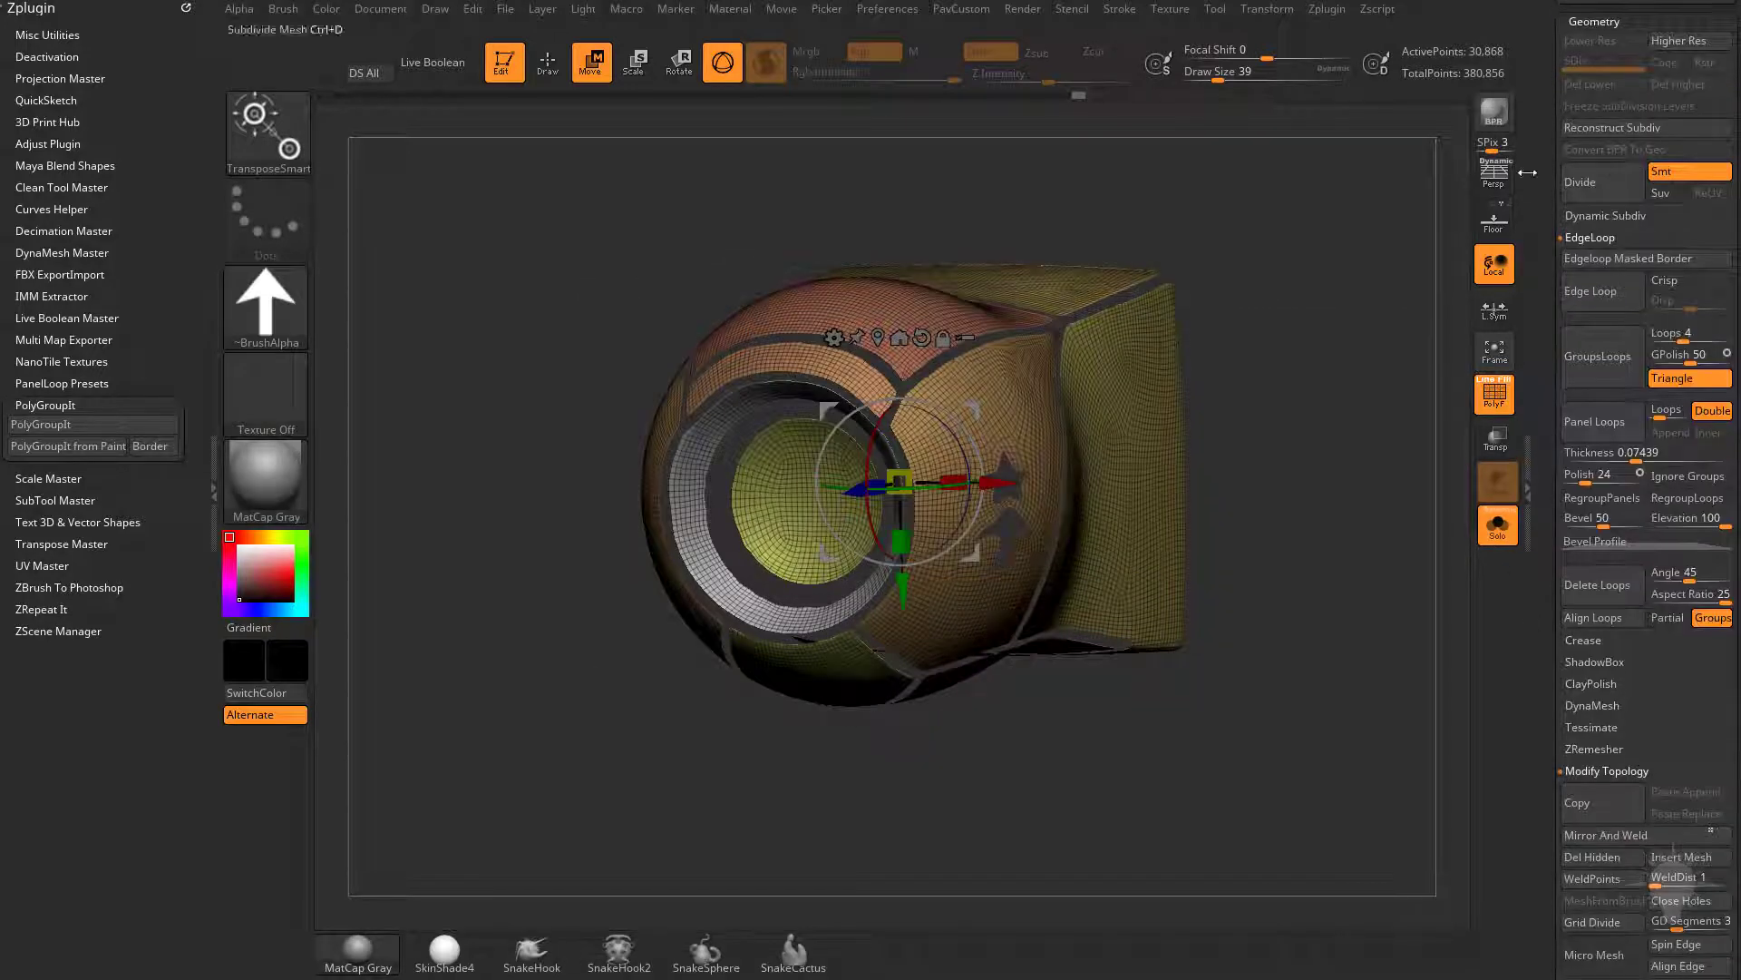
click(1589, 749)
scroll(1547, 731, down, 5)
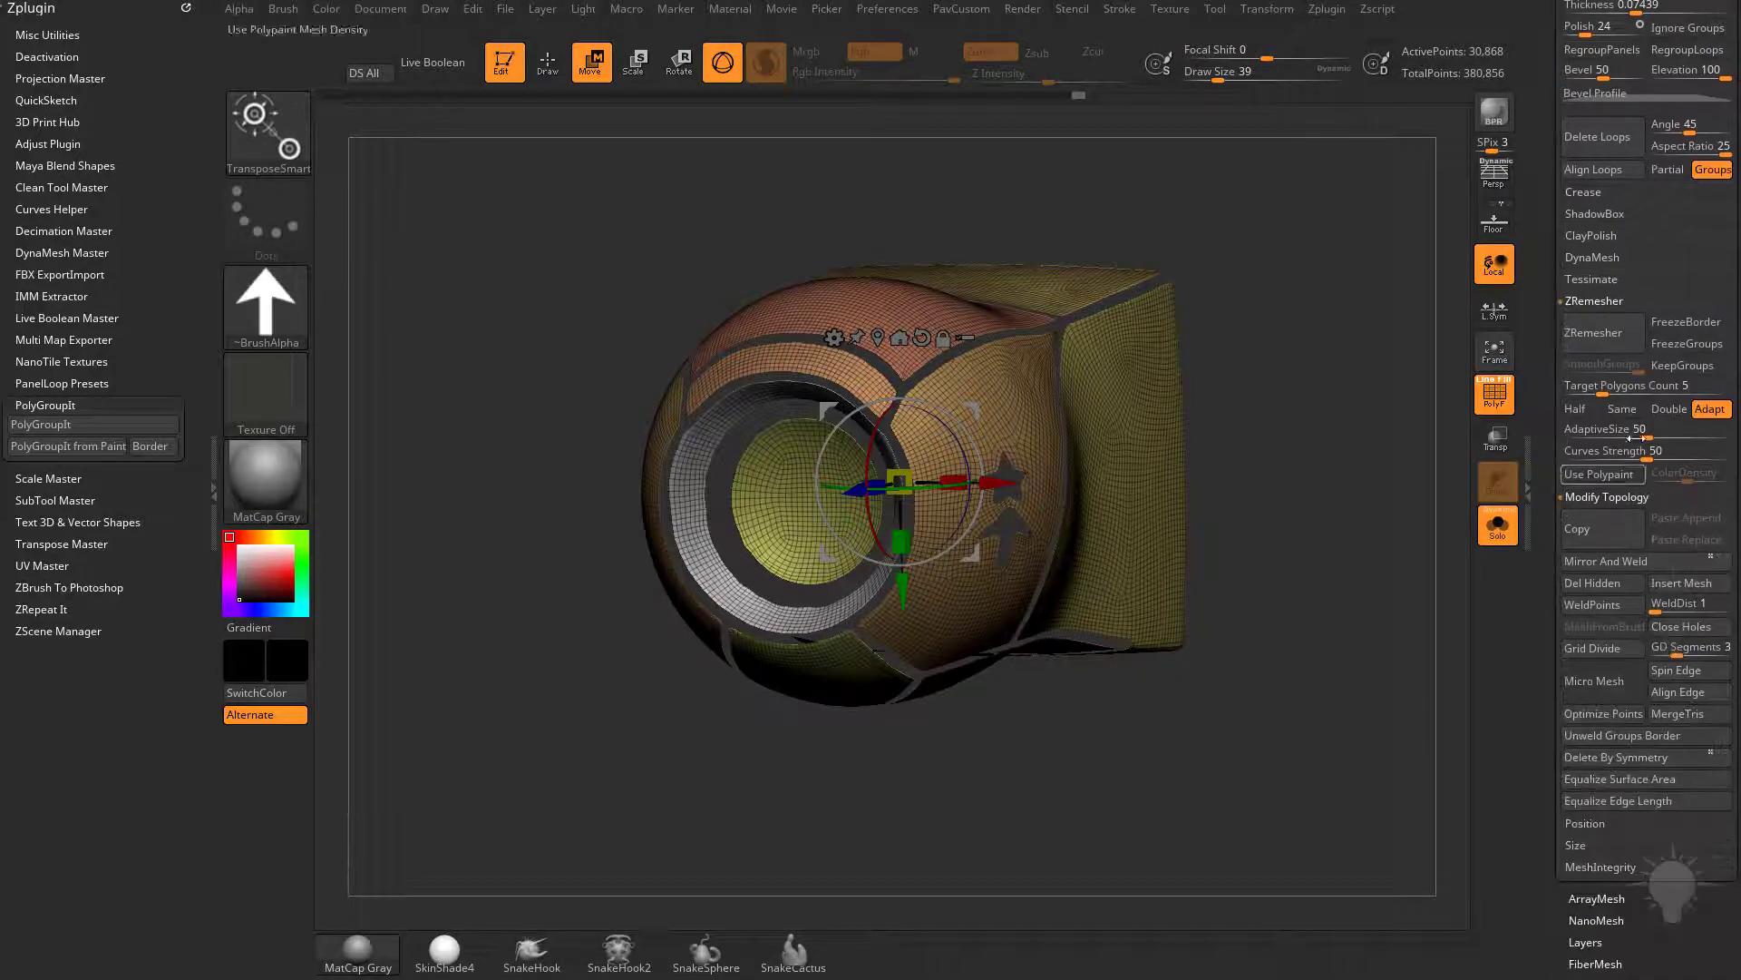
click(1575, 410)
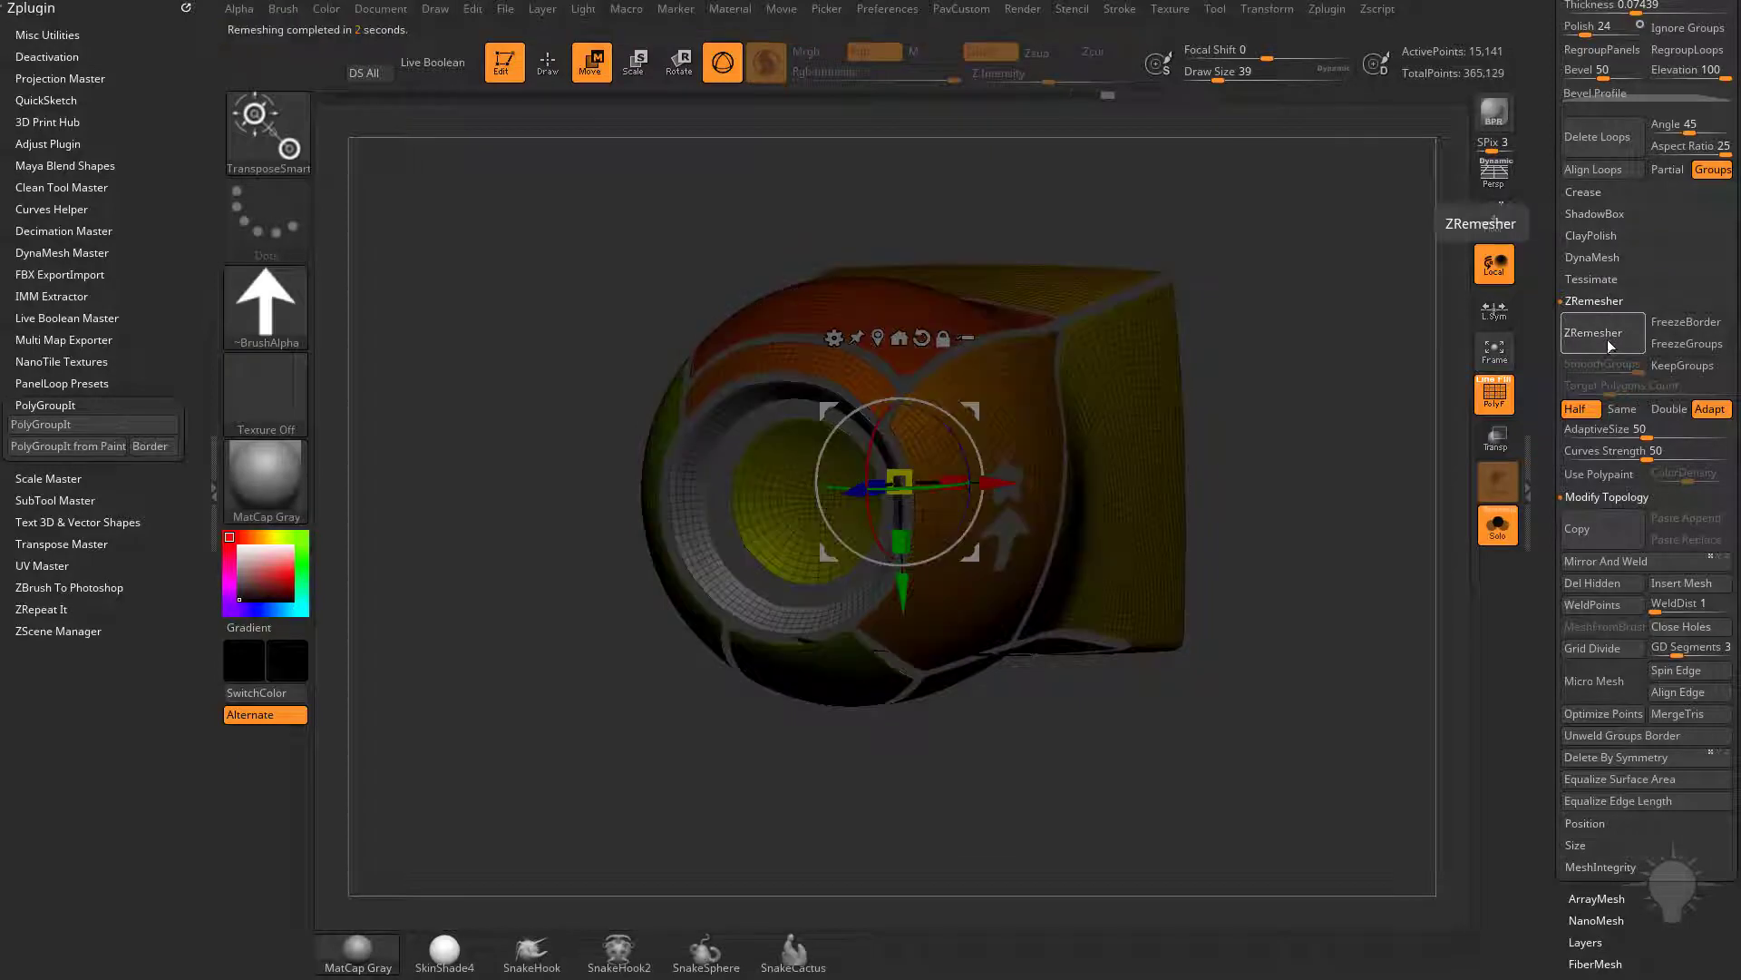
click(1597, 348)
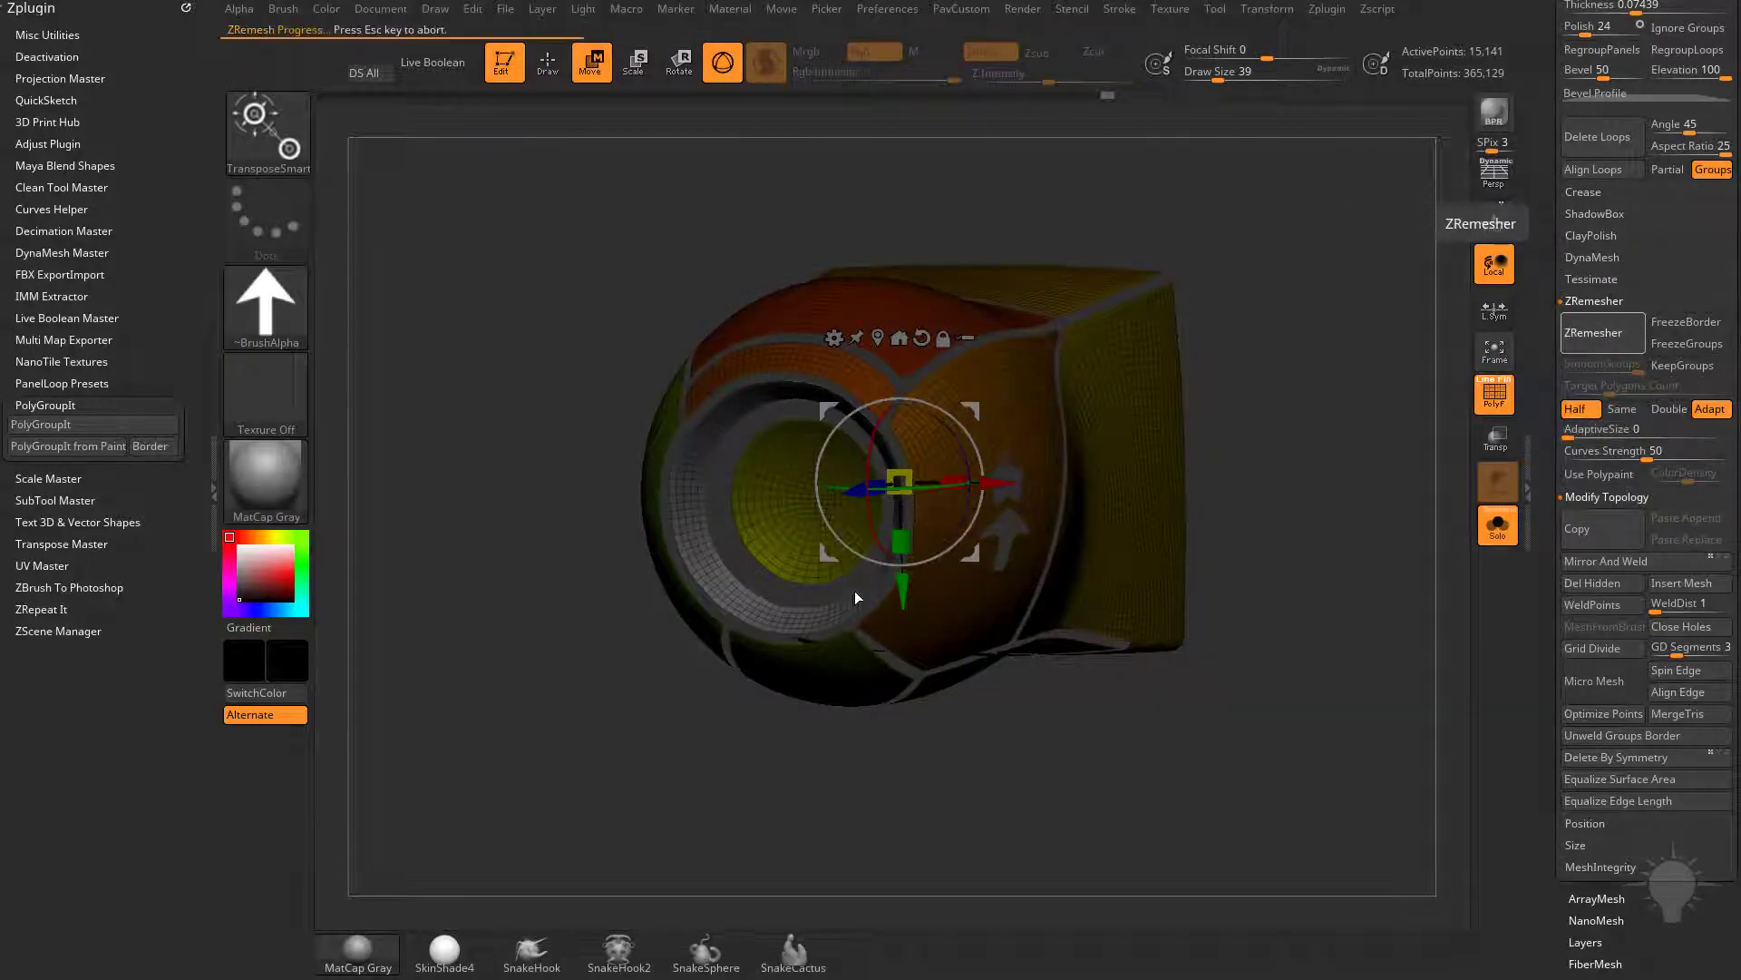
Frame the panel mesh, hide its polygroup wireframe, and return to Draw mode
key(f)
key(shift+f)
key(q)
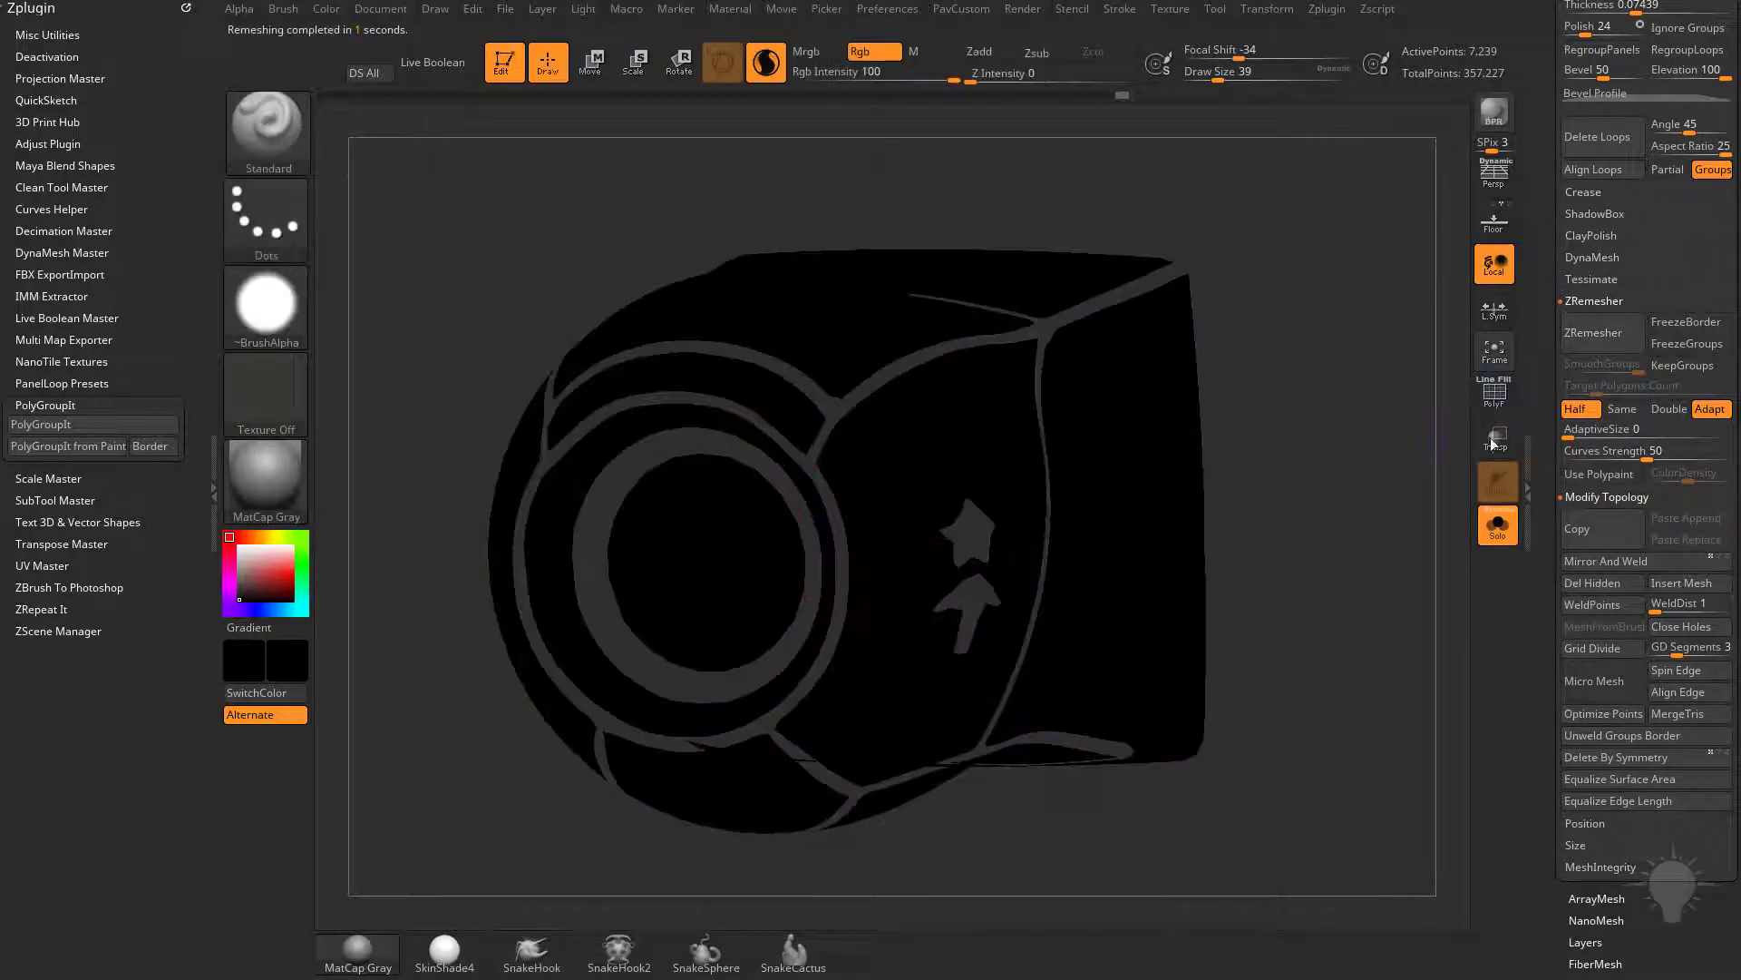
Set the current color to white so the panels shade normally, and show their polygroup wireframe
drag(243, 562, 232, 542)
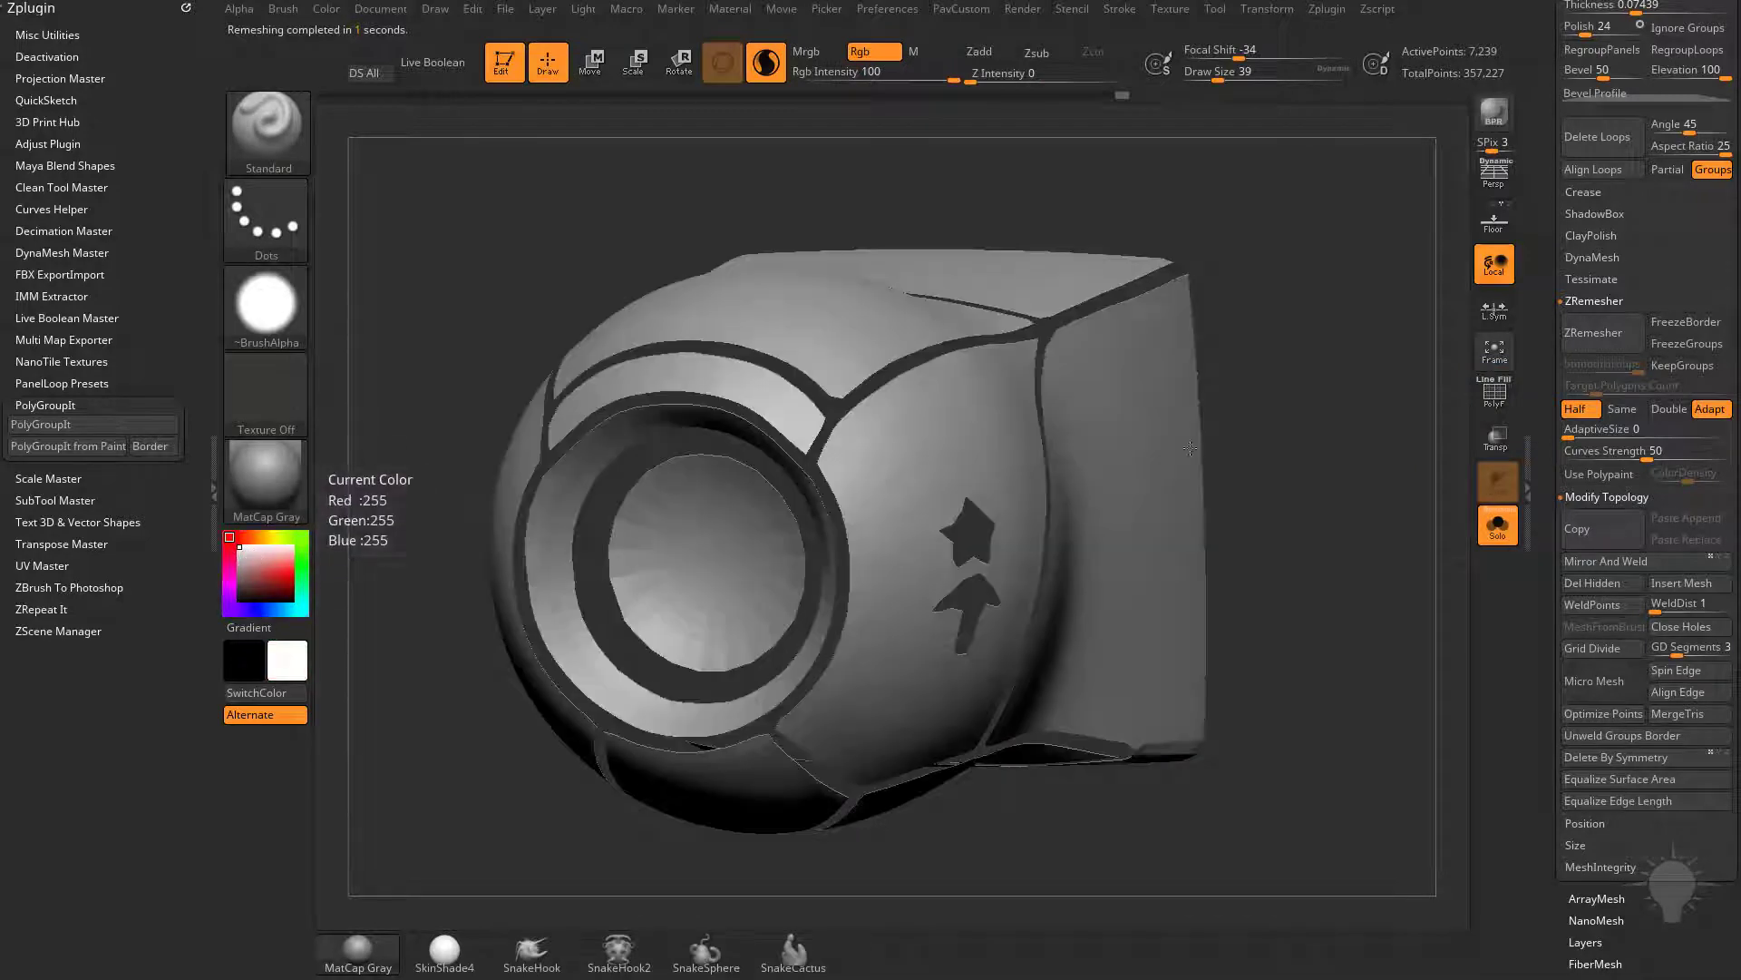
key(f)
drag(1362, 447, 1265, 463)
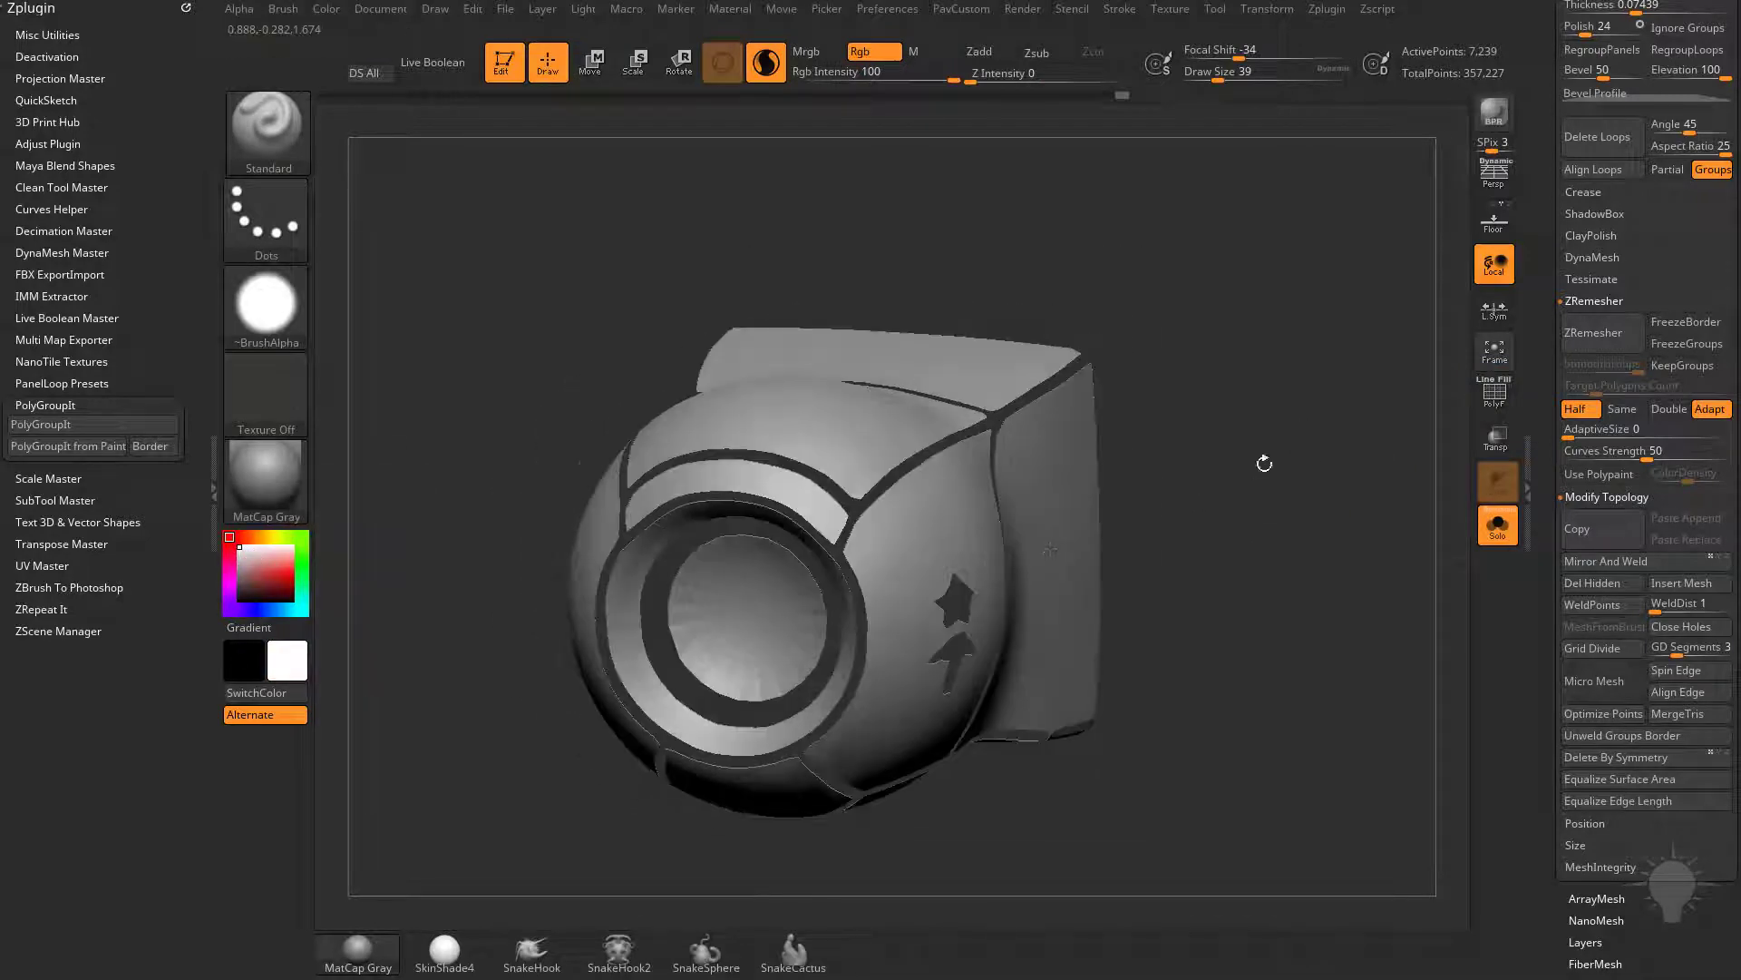
key(shift+f)
drag(1373, 420, 1380, 466)
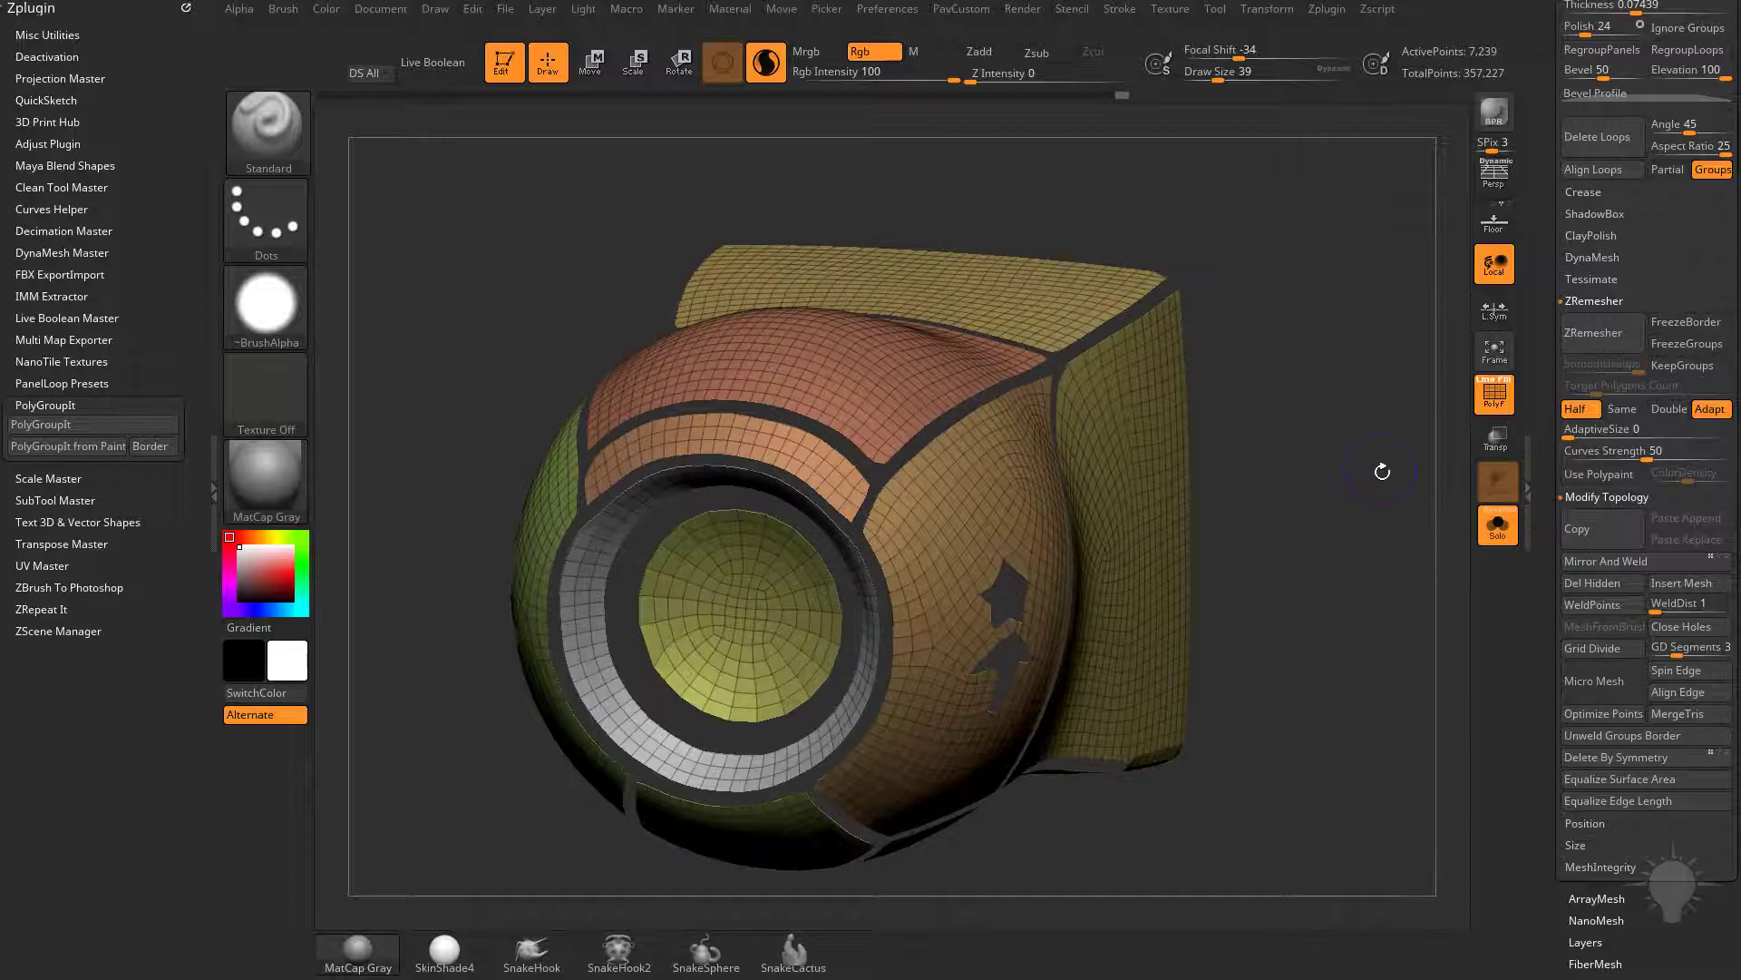
Try inserting Panel Loops around the polygroups with the existing EdgeLoop settings, and undo them
scroll(1553, 289, up, 5)
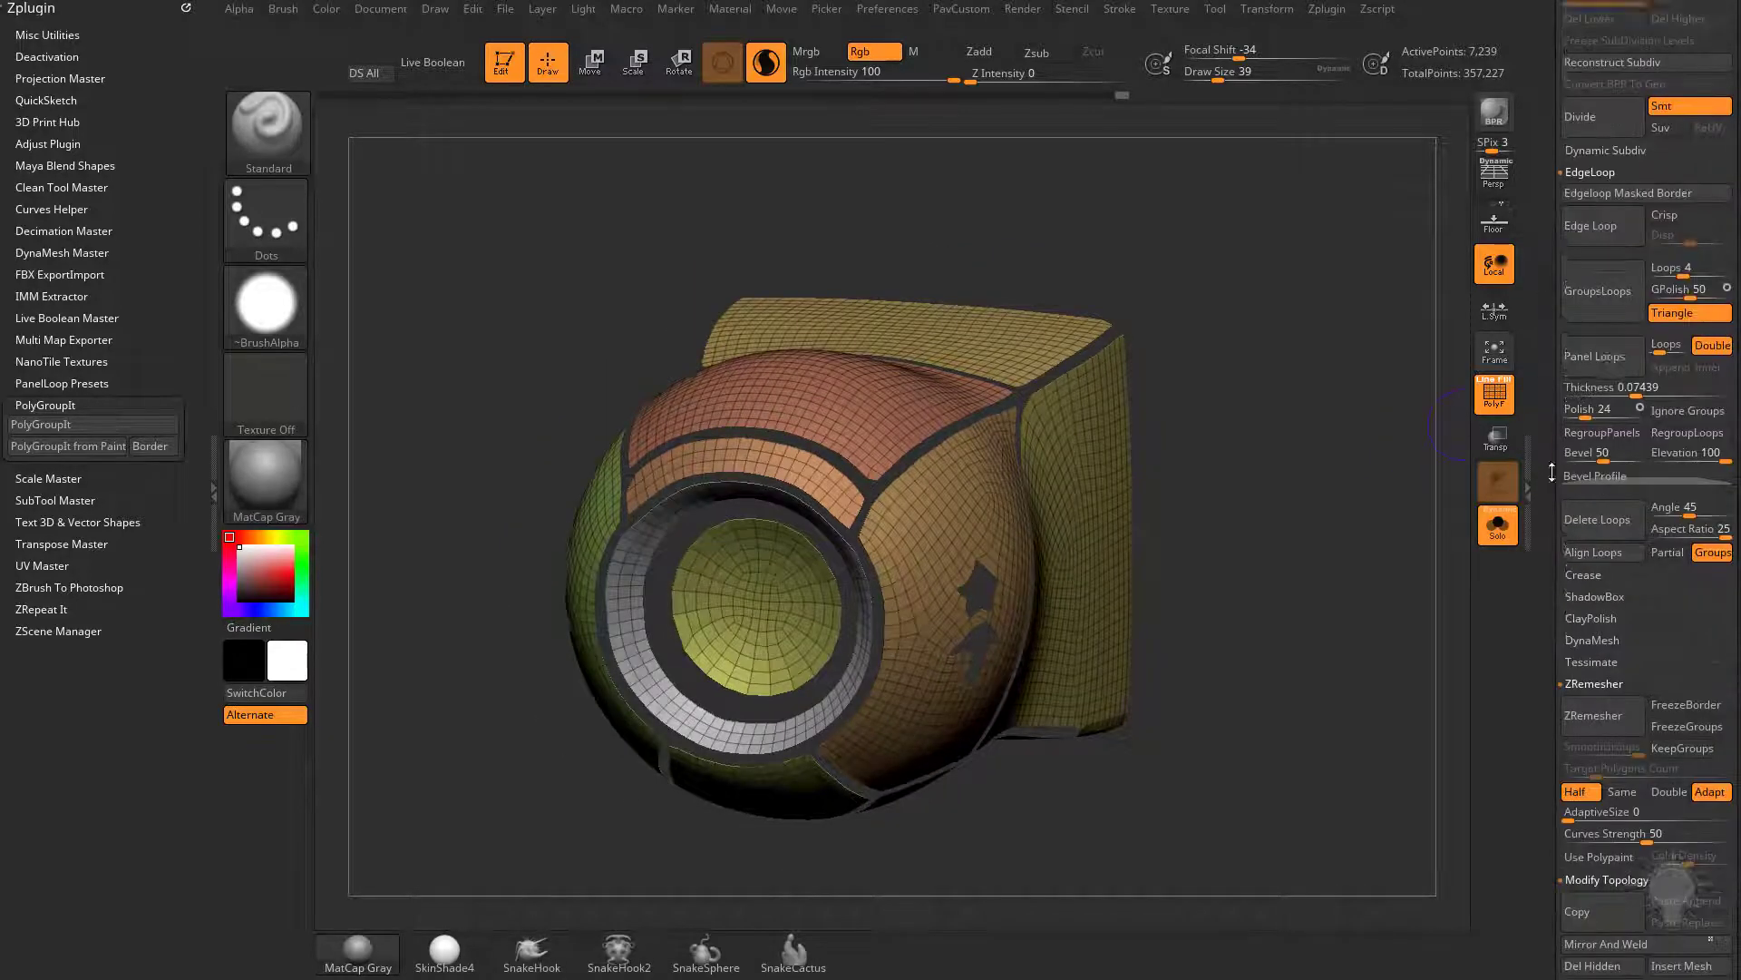
click(1591, 164)
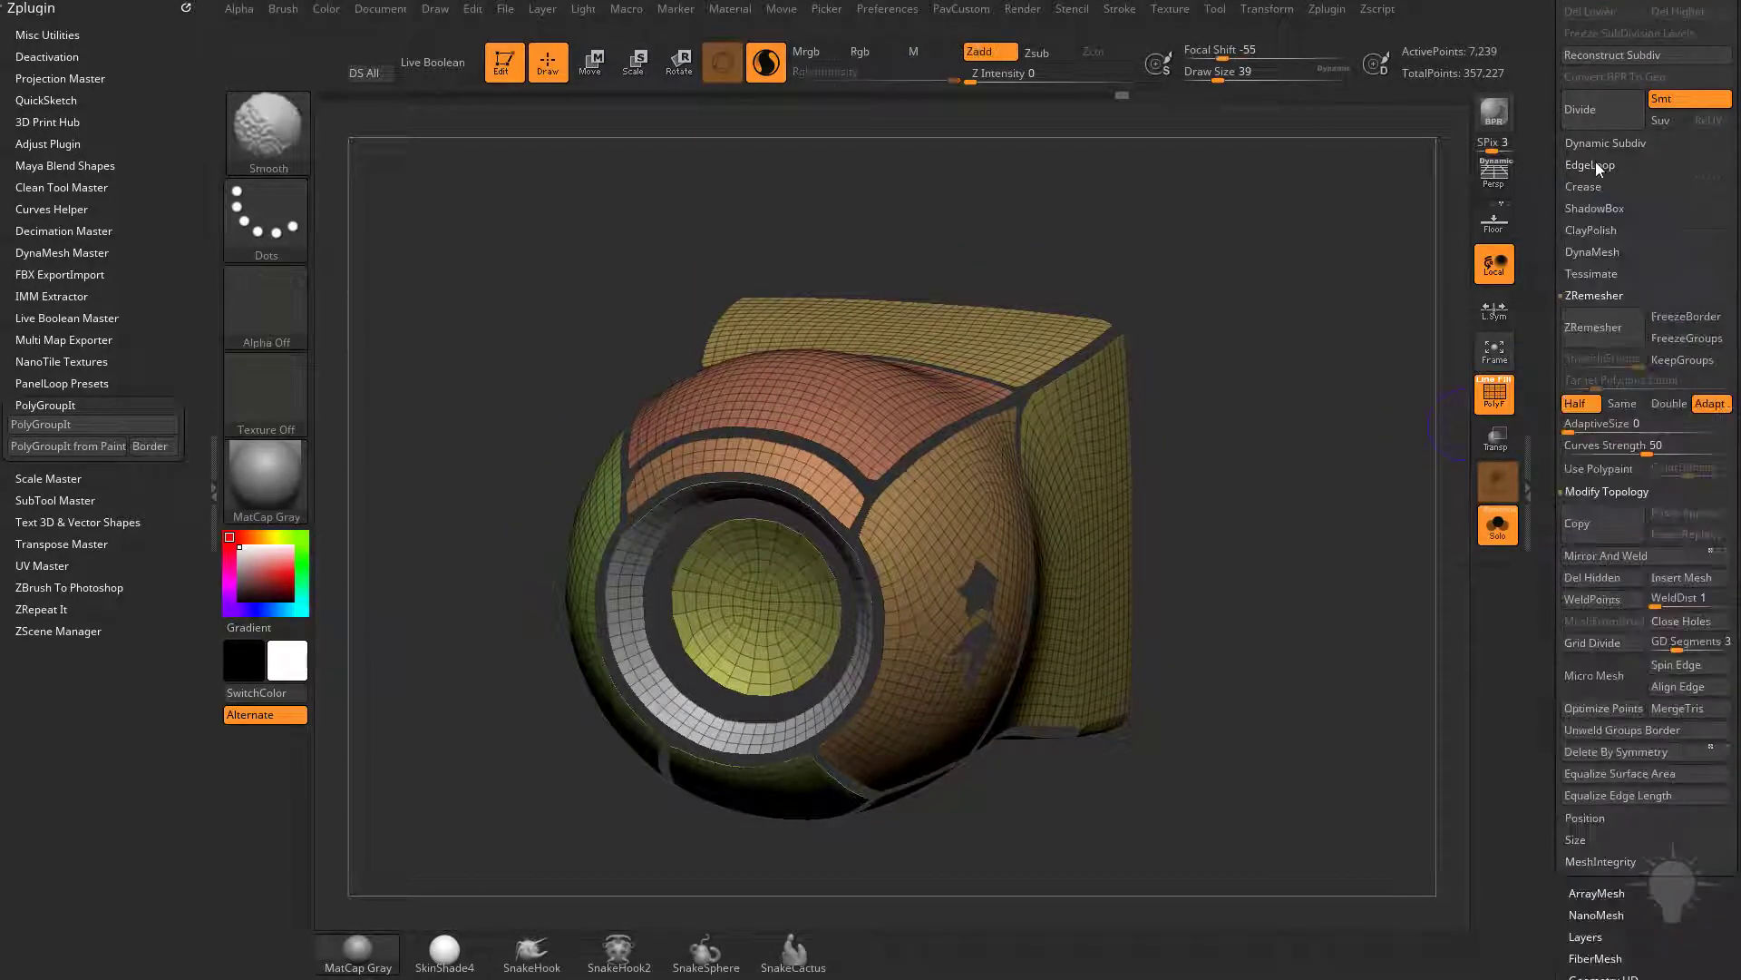
scroll(1545, 243, up, 2)
scroll(1545, 242, down, 1)
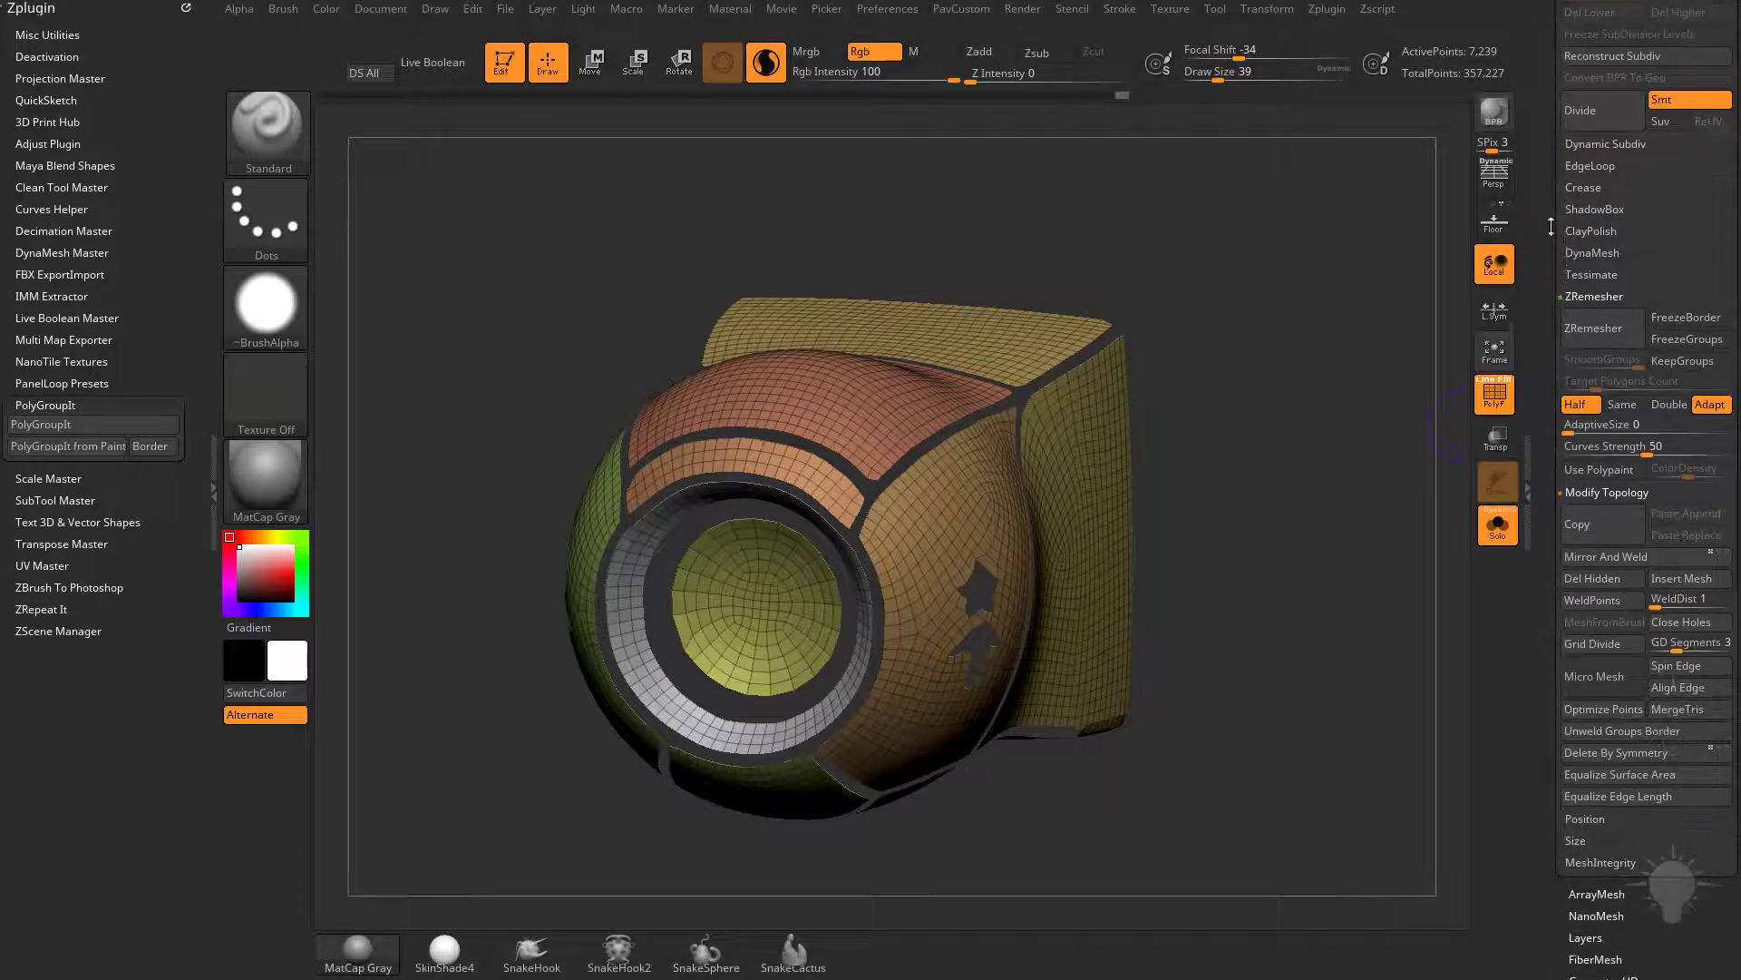
click(1589, 165)
click(1591, 354)
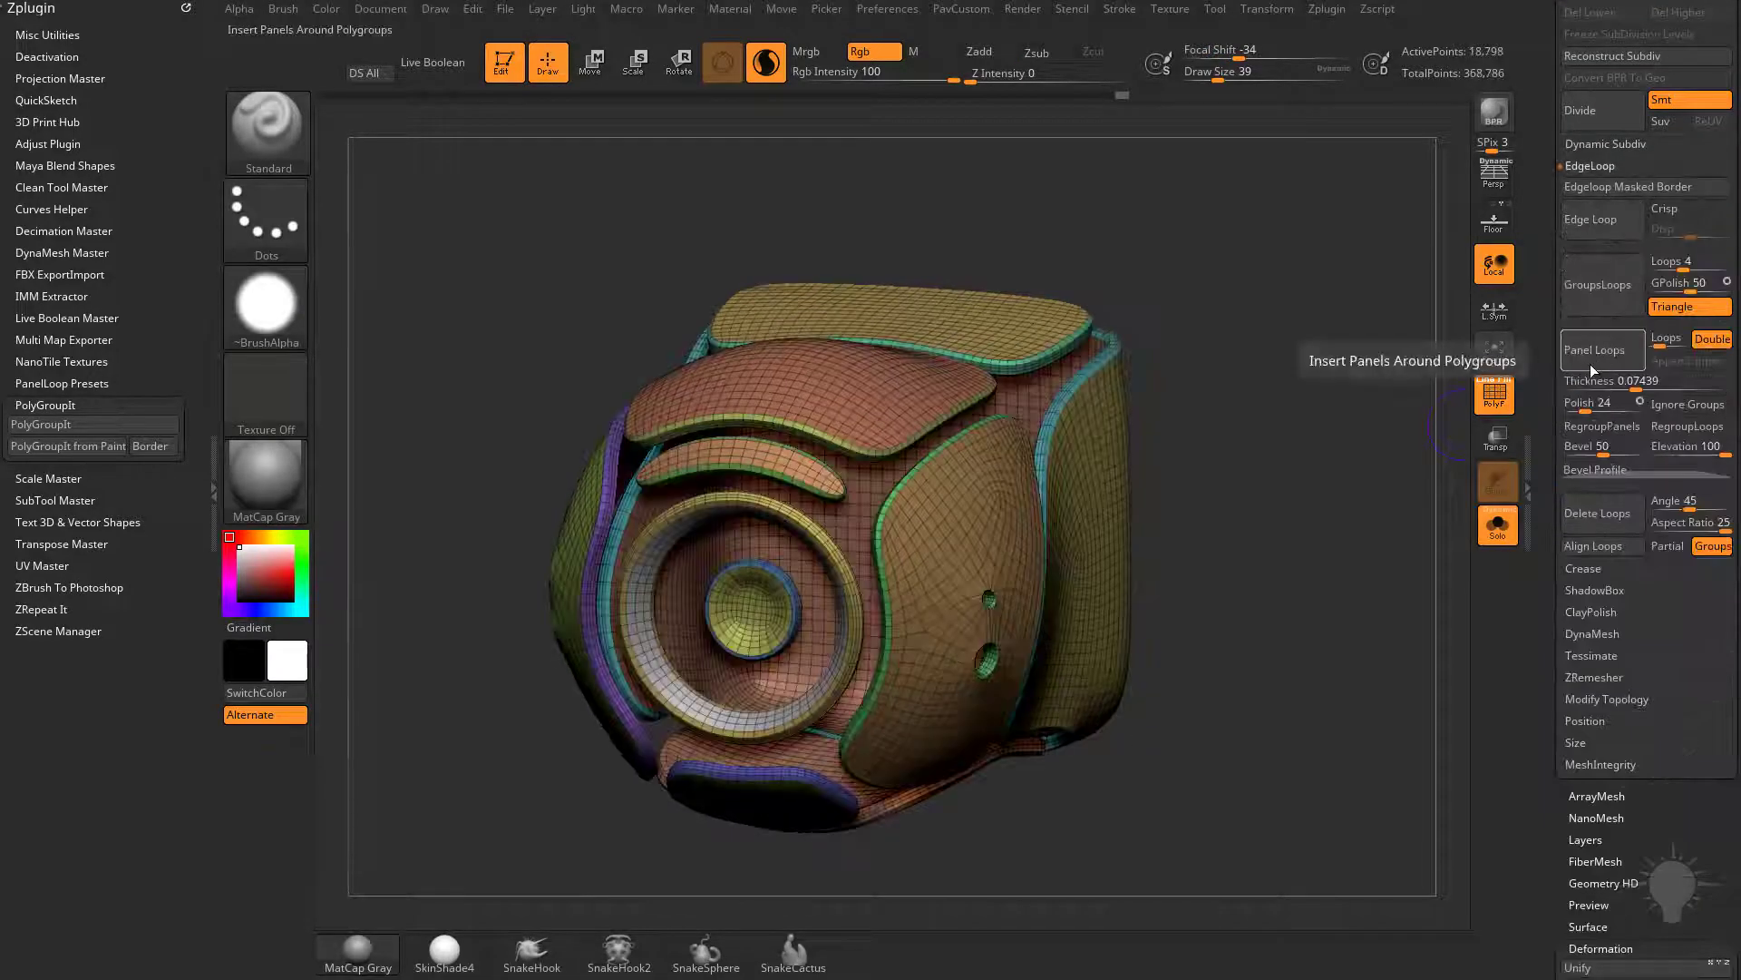
key(ctrl+z)
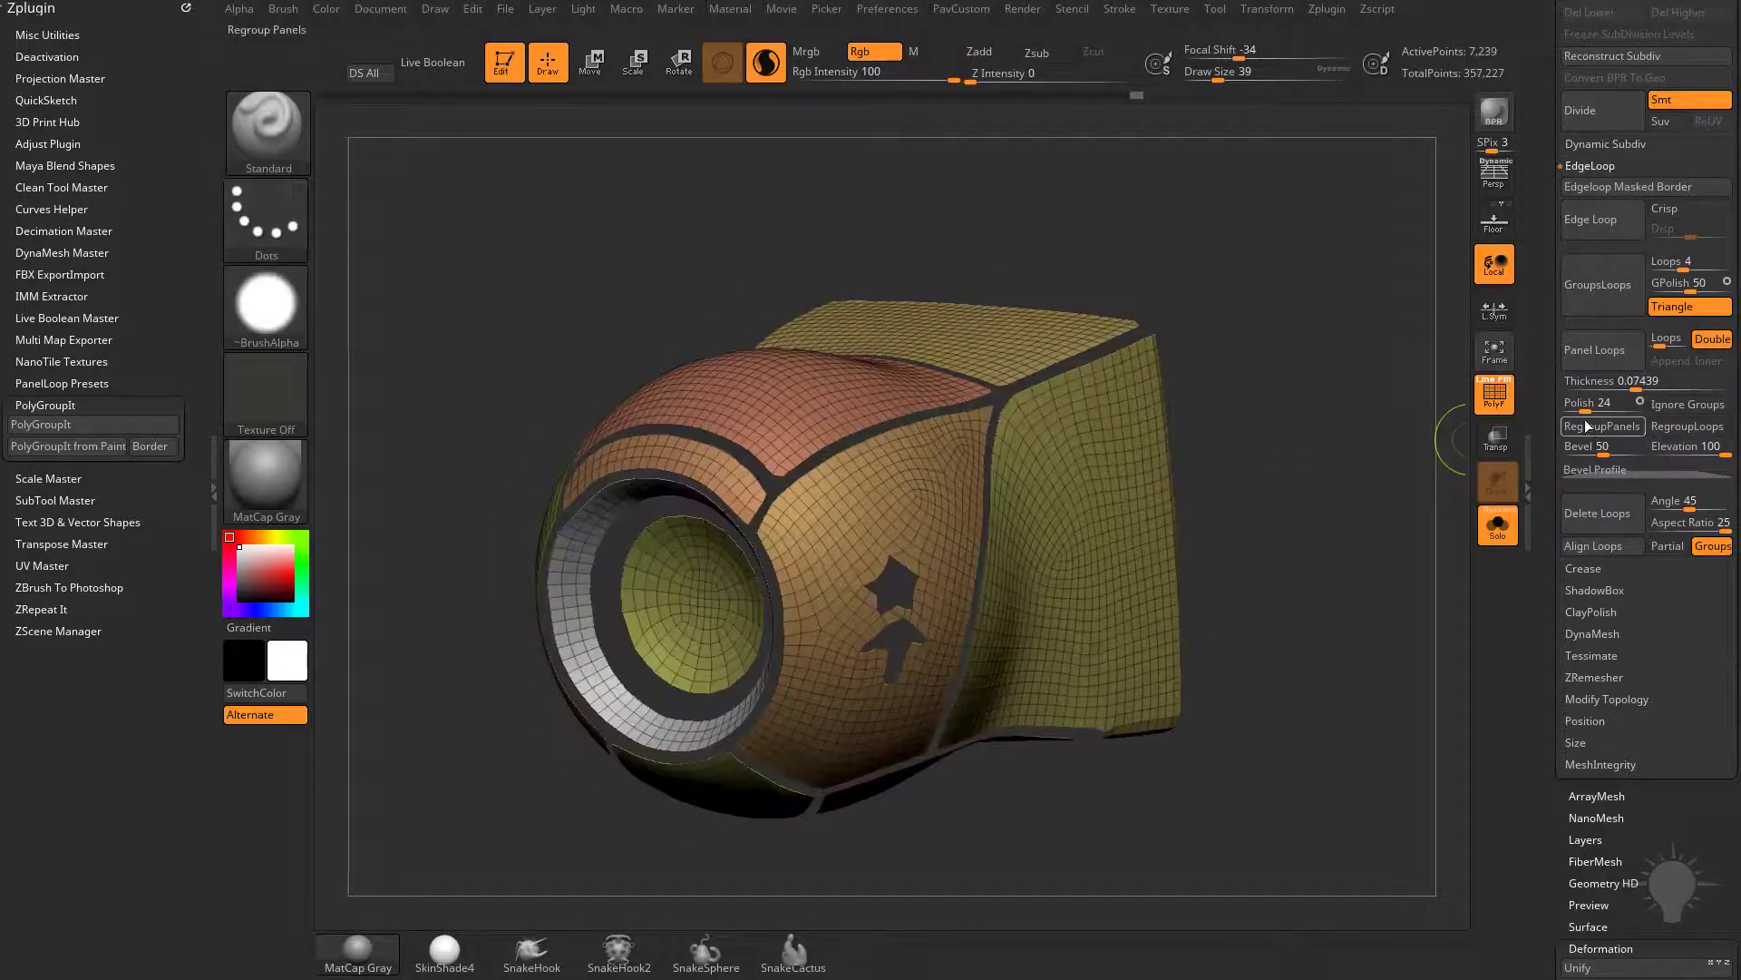
Lower the Panel Loops Polish to 5, try the panel loops on the mesh, and undo them
click(1573, 408)
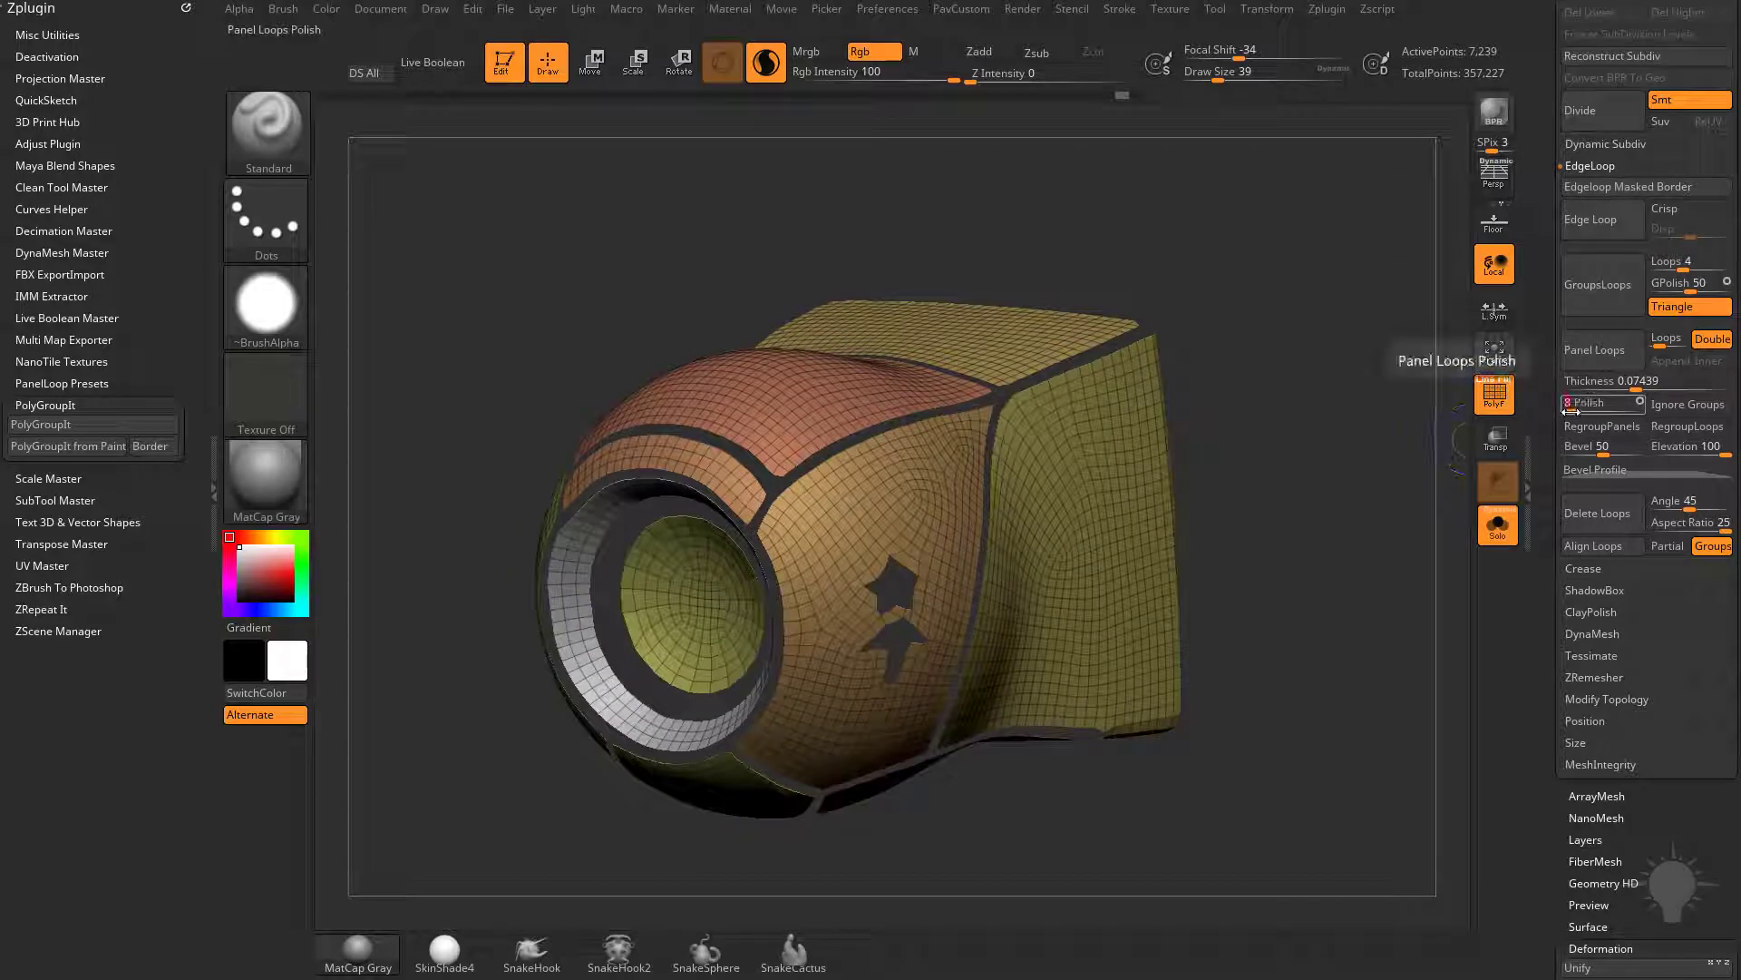
click(1598, 354)
click(1621, 390)
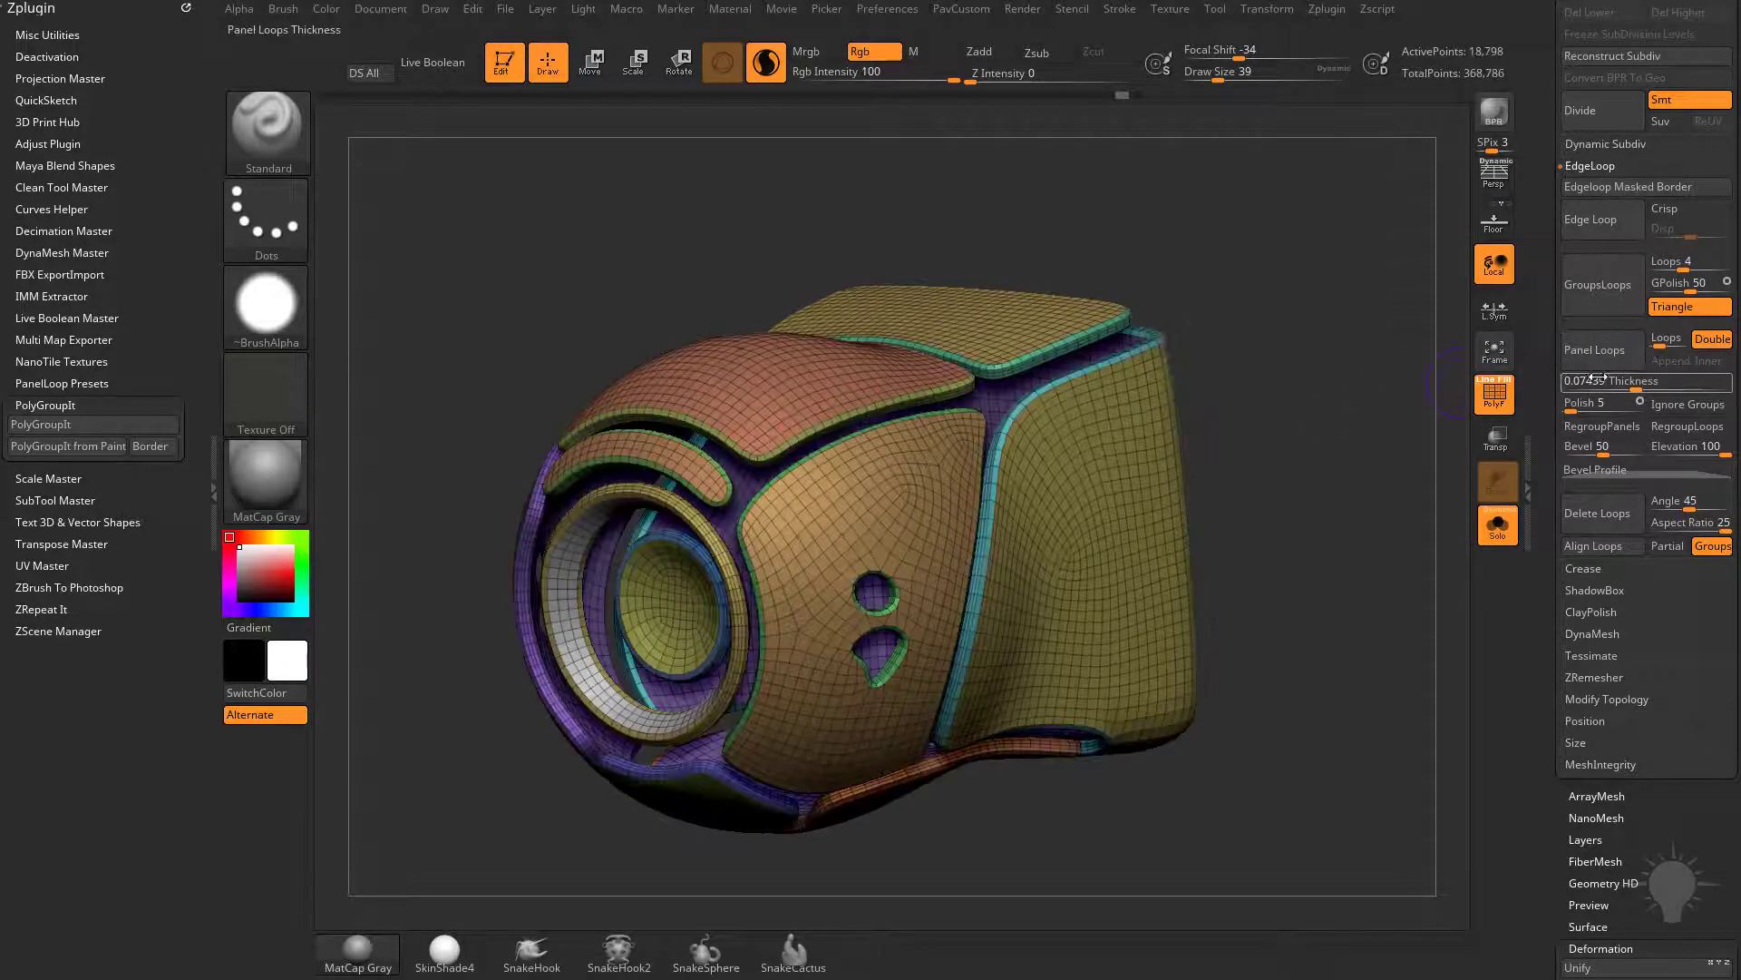
key(ctrl+z)
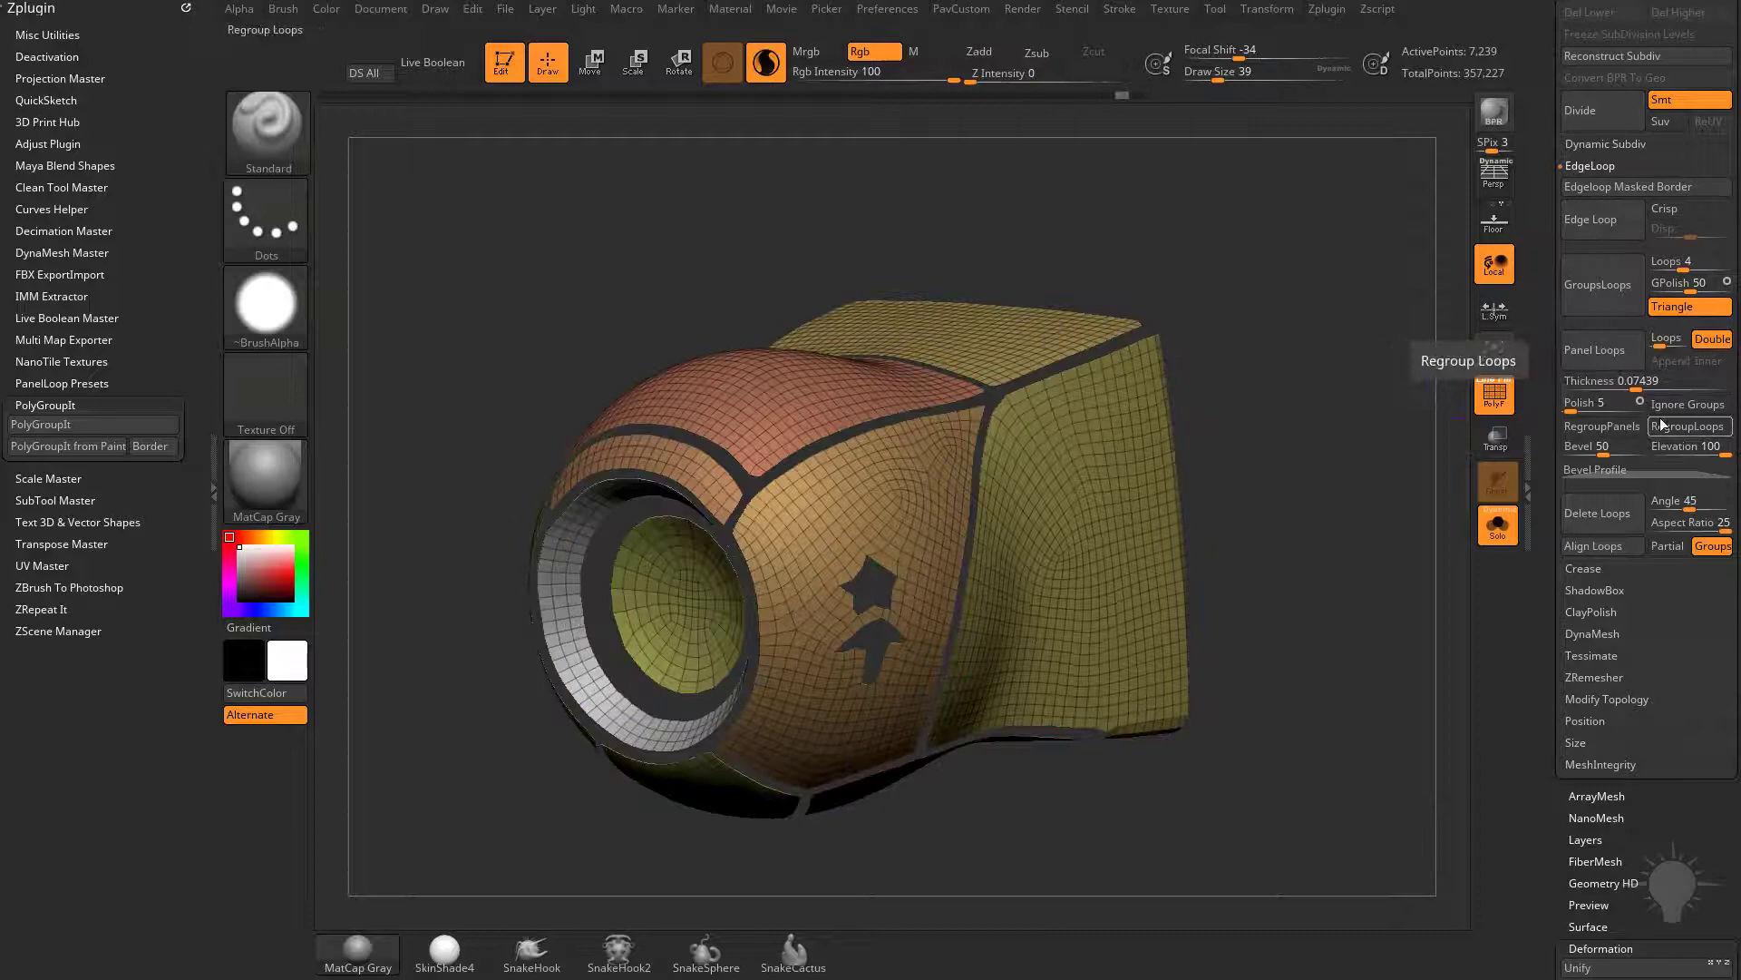
Reduce the Panel Loops Thickness to 0.04232, test the panel loops twice, and undo them
drag(1636, 387, 1630, 383)
click(1618, 355)
key(ctrl+z)
click(1632, 361)
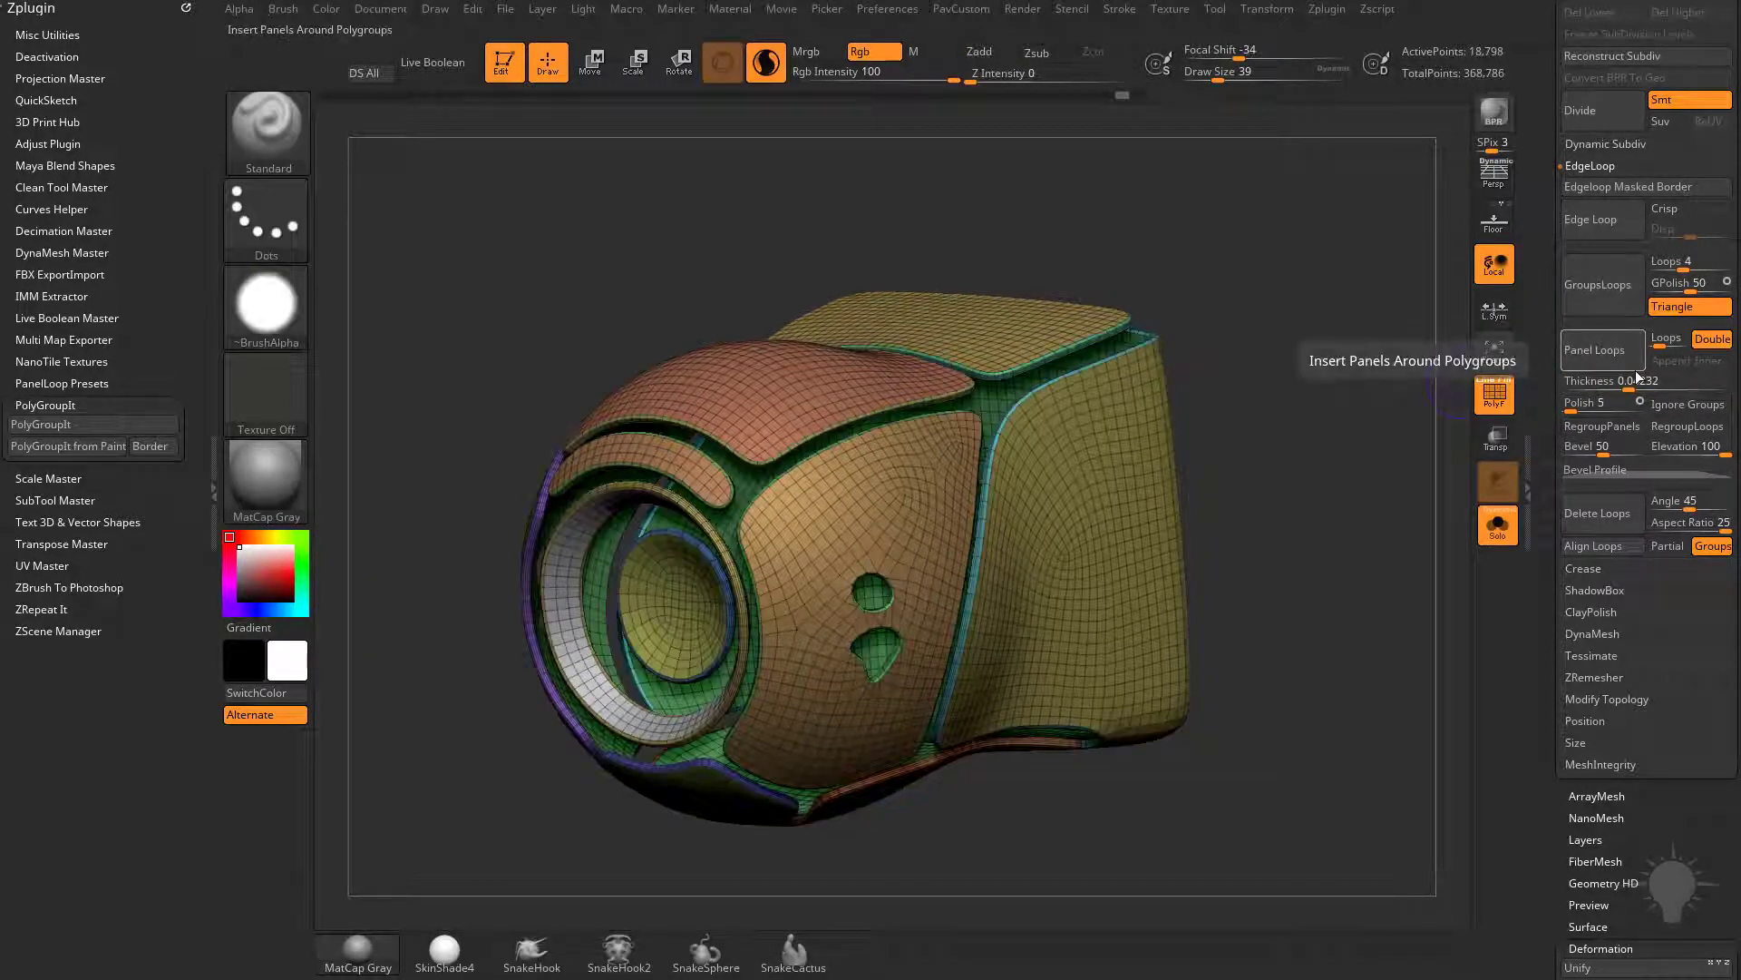
key(ctrl+z)
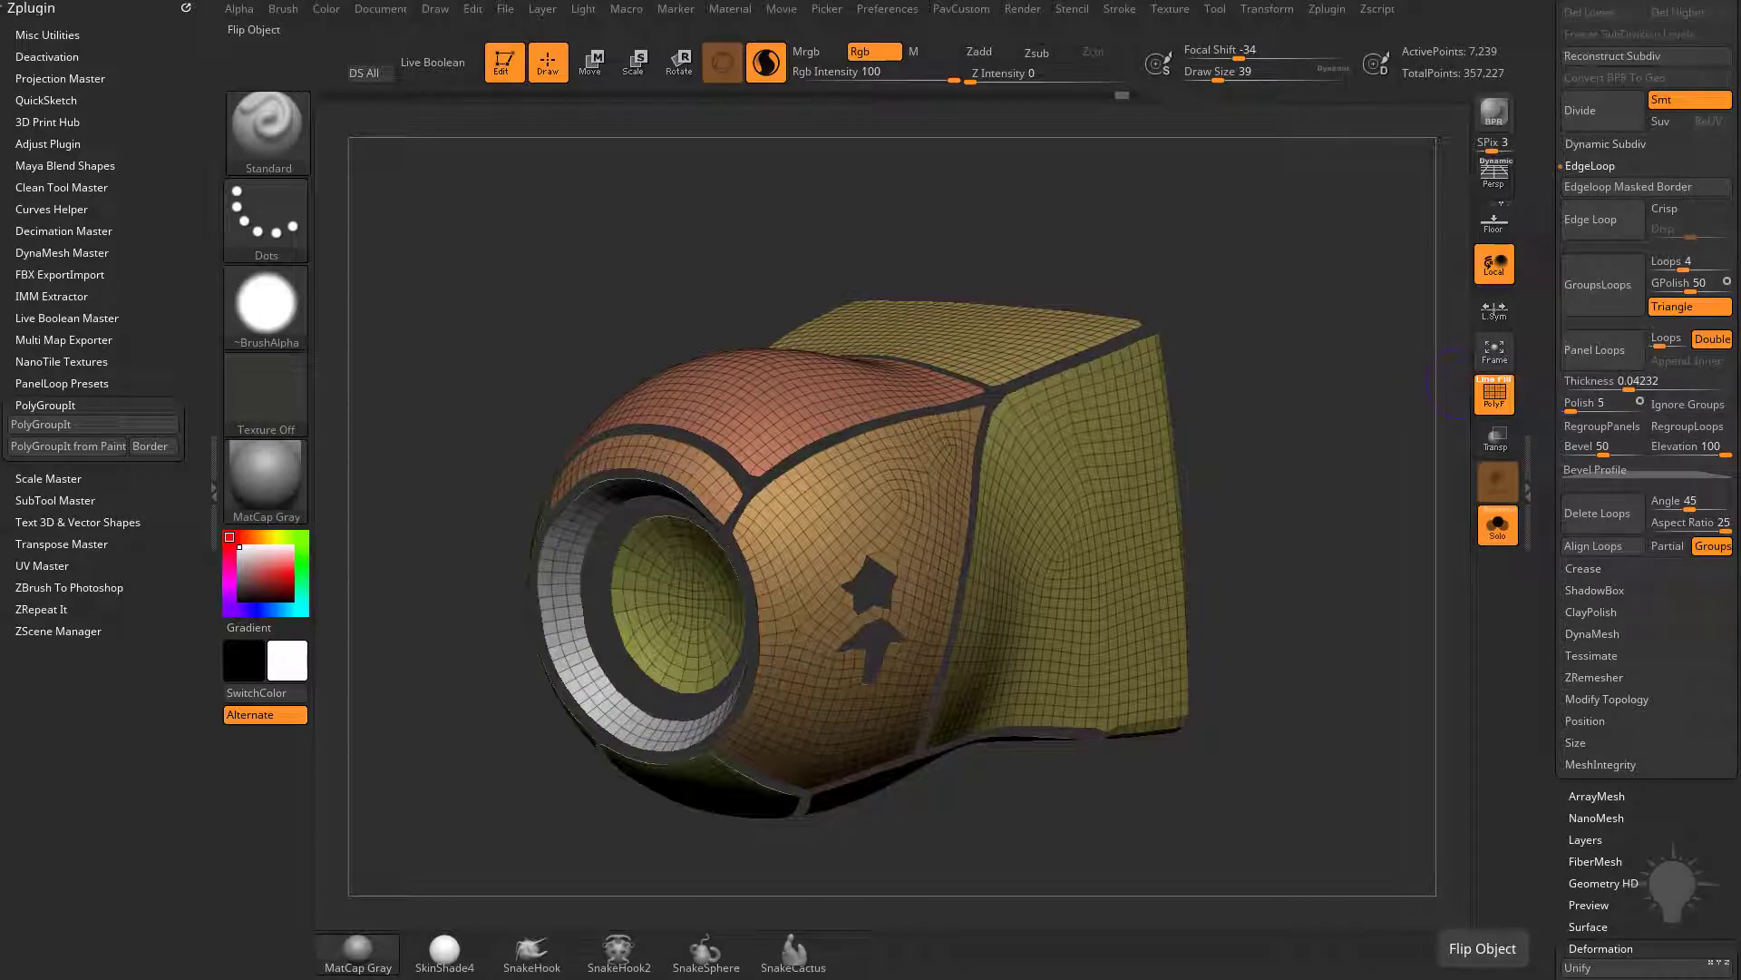
Switch to the browser to look through the YouTube channel's playlists, and return to ZBrush
key(alt+Tab)
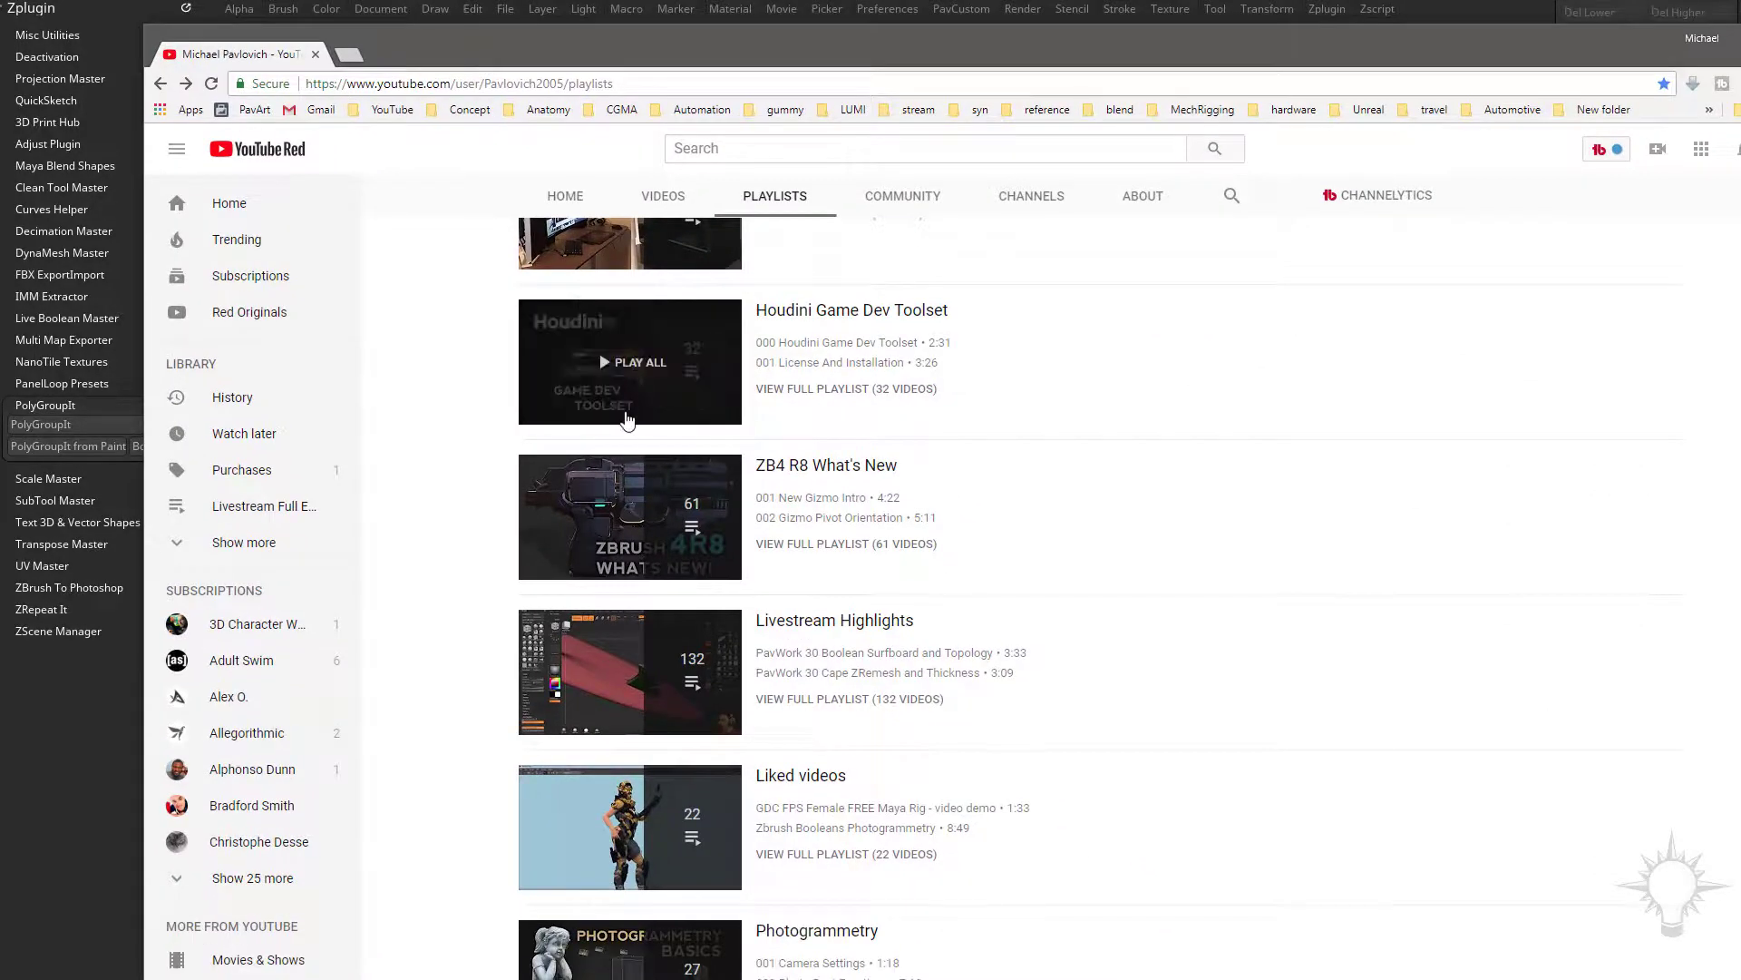
scroll(530, 206, down, 4)
key(alt+Tab)
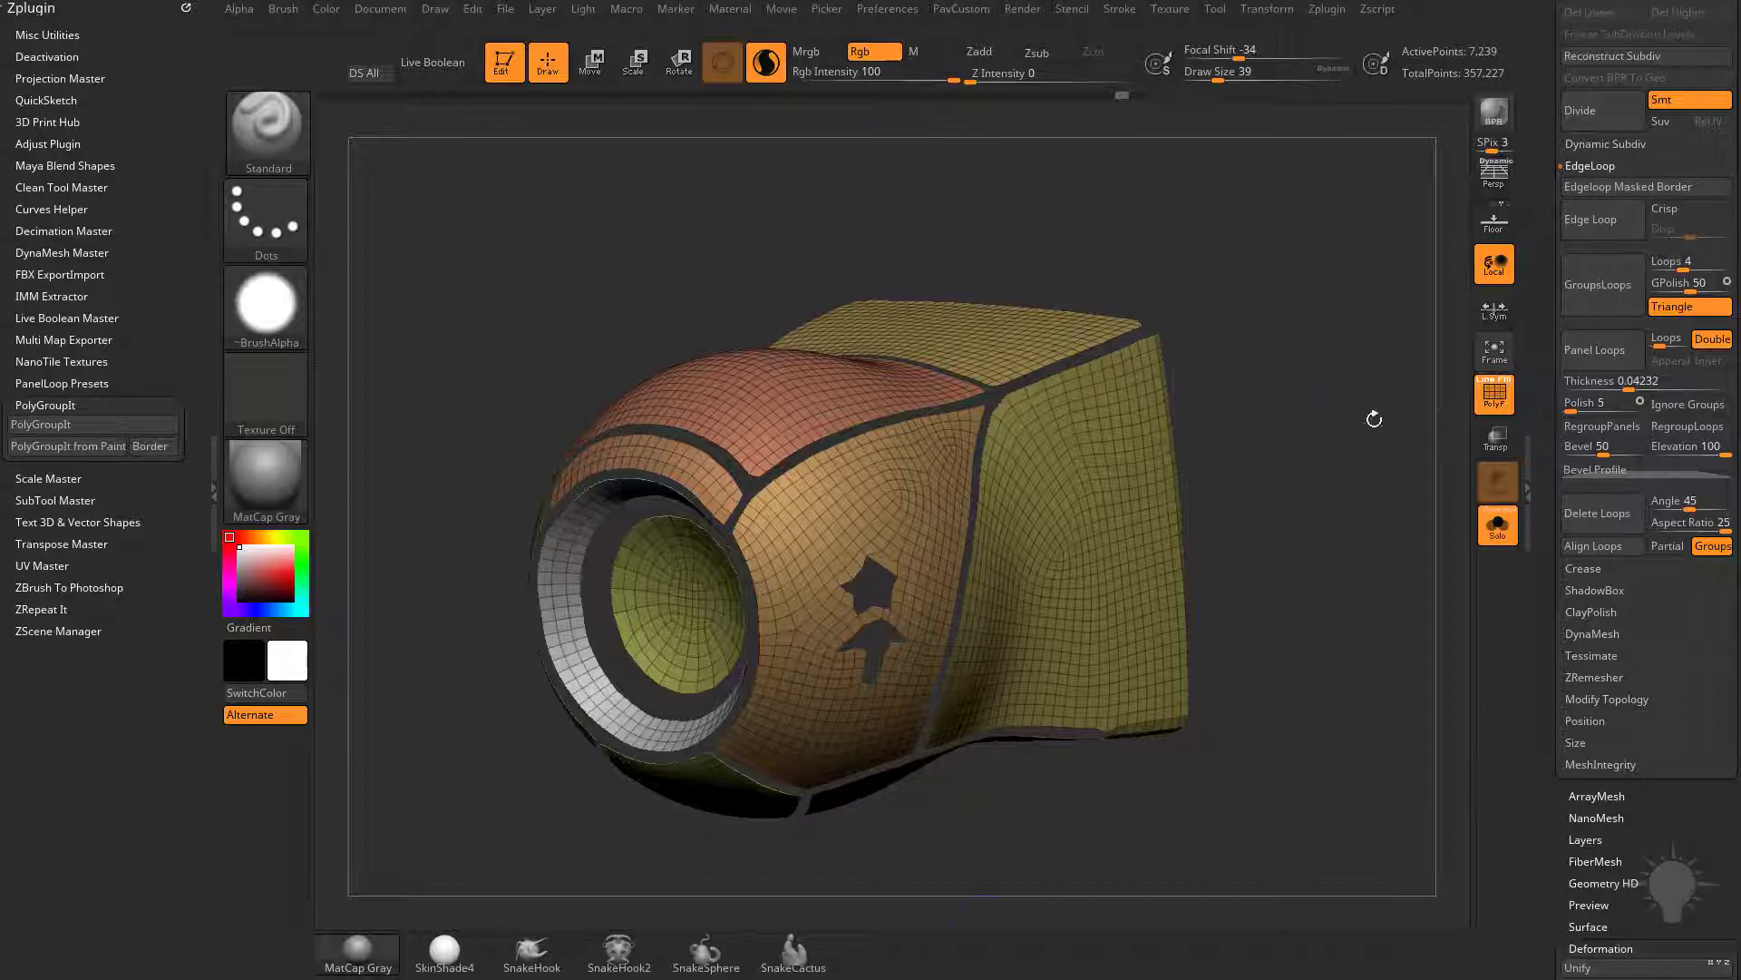
drag(1375, 419, 1360, 389)
key(alt+Tab)
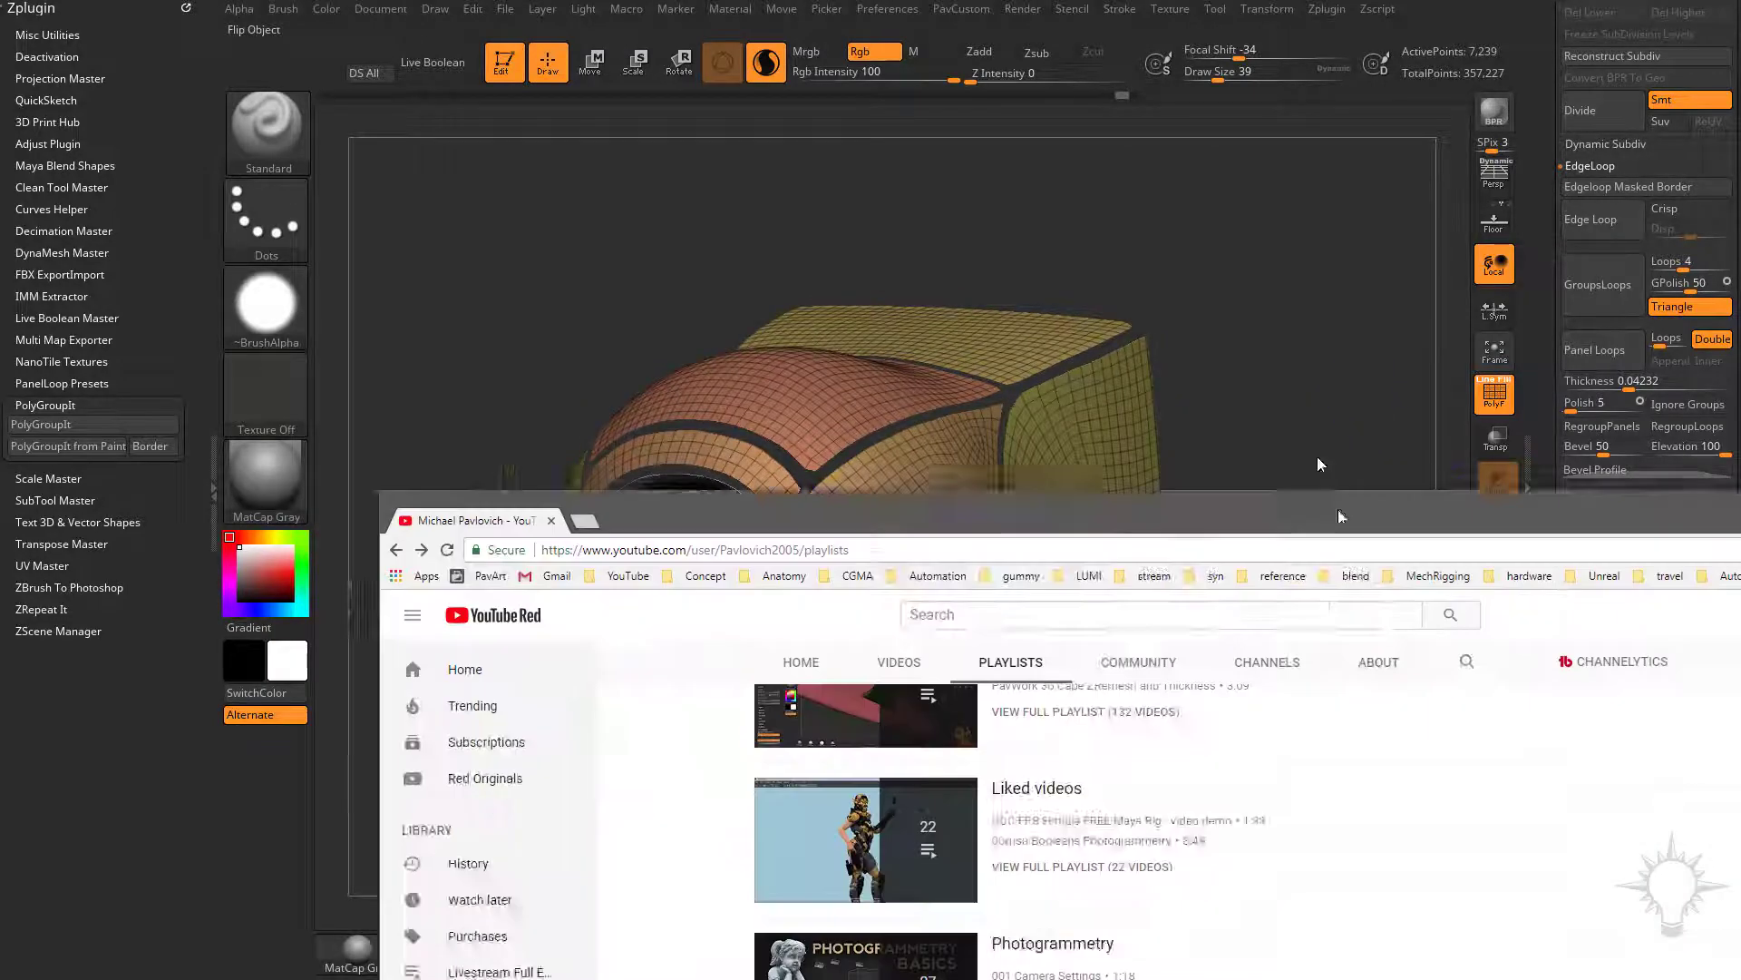
click(1321, 329)
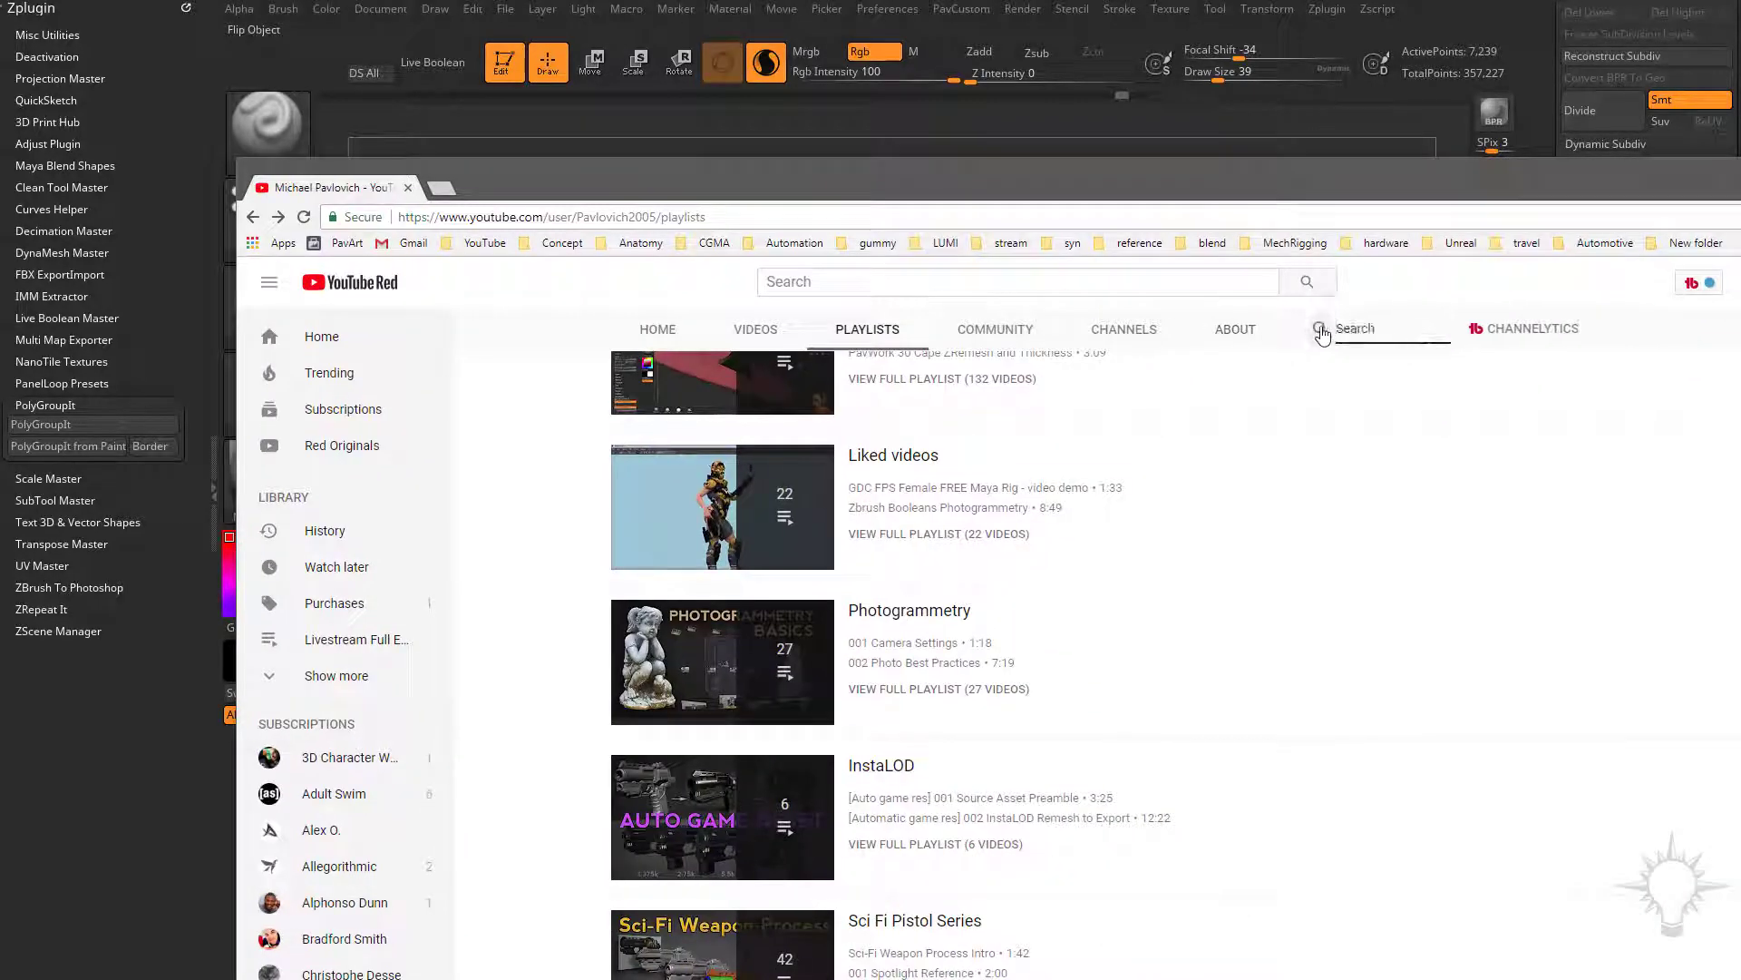
key(alt+Tab)
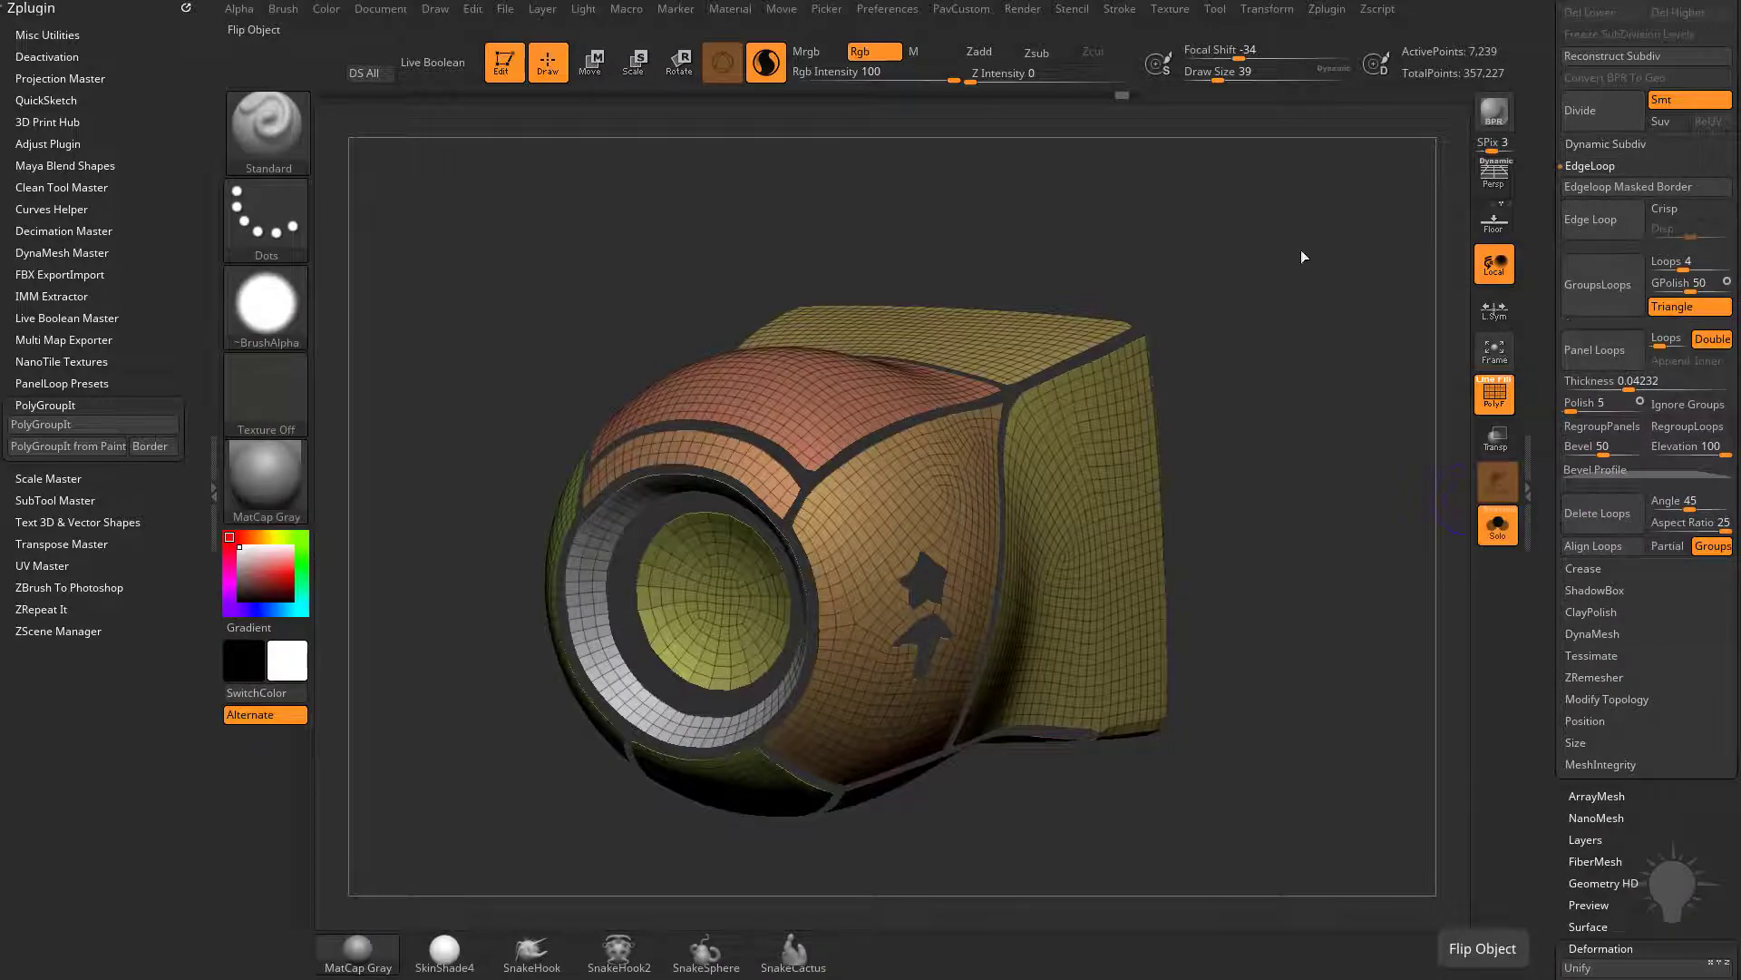
Select the ZModeler brush and bring the round eye panels into close view
drag(1304, 256, 1287, 243)
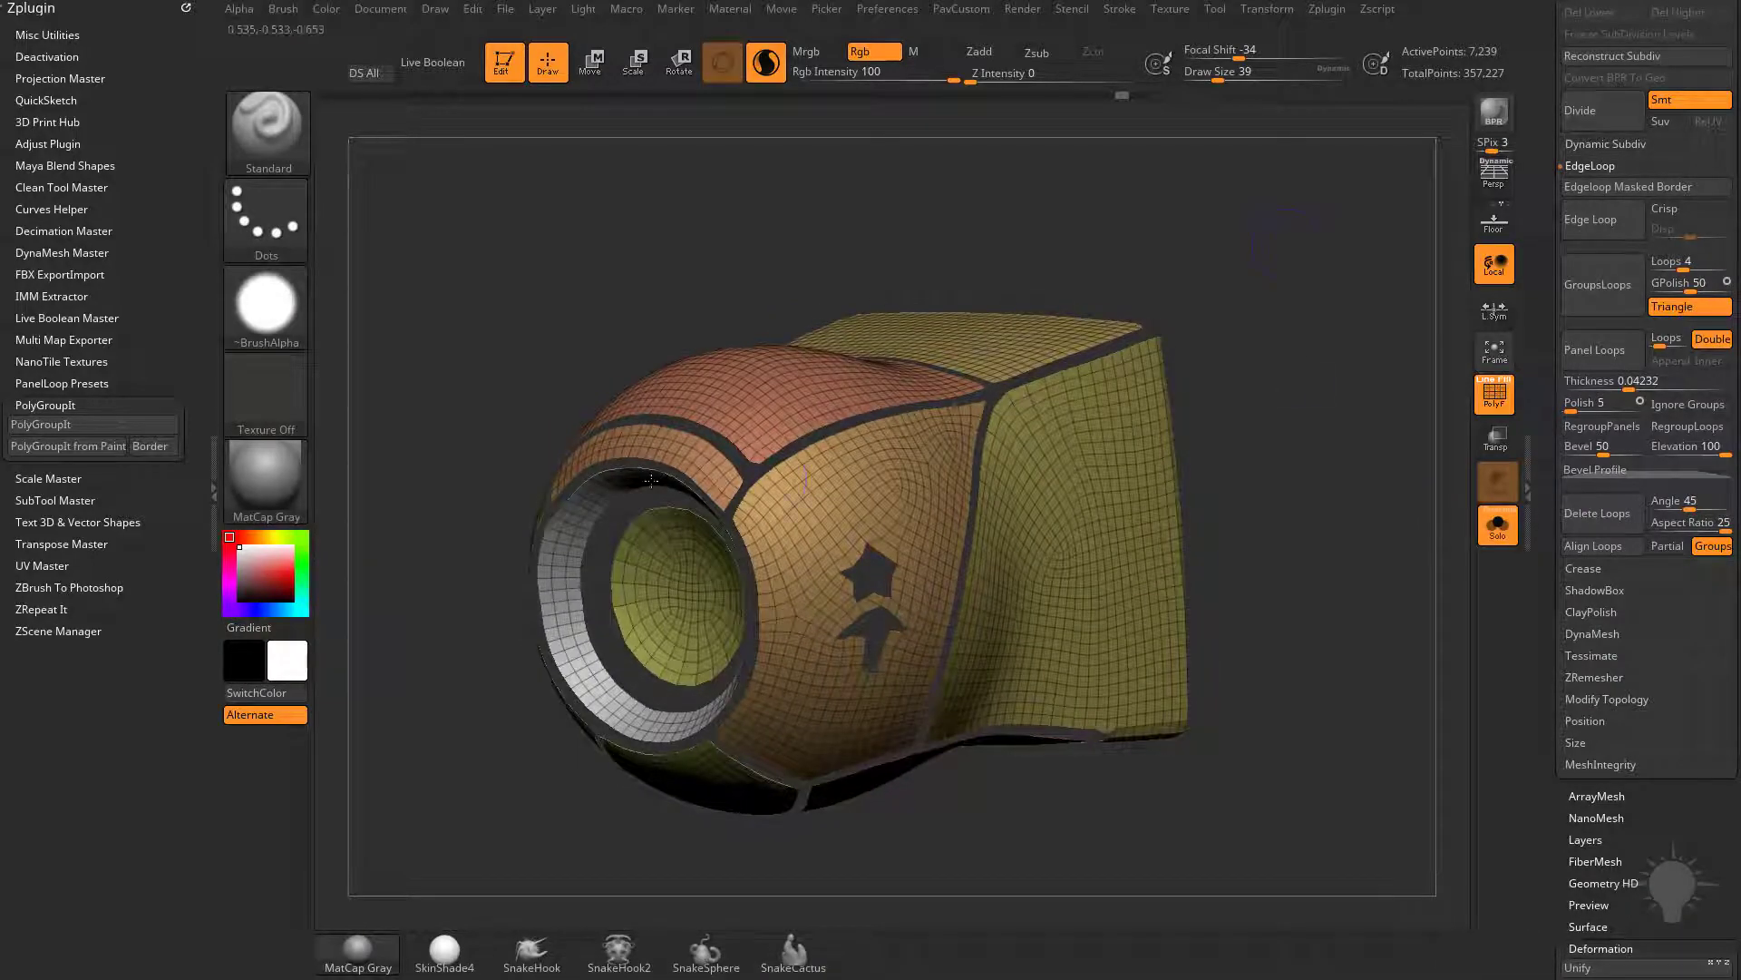
alt+drag(465, 604, 567, 597)
key(b)
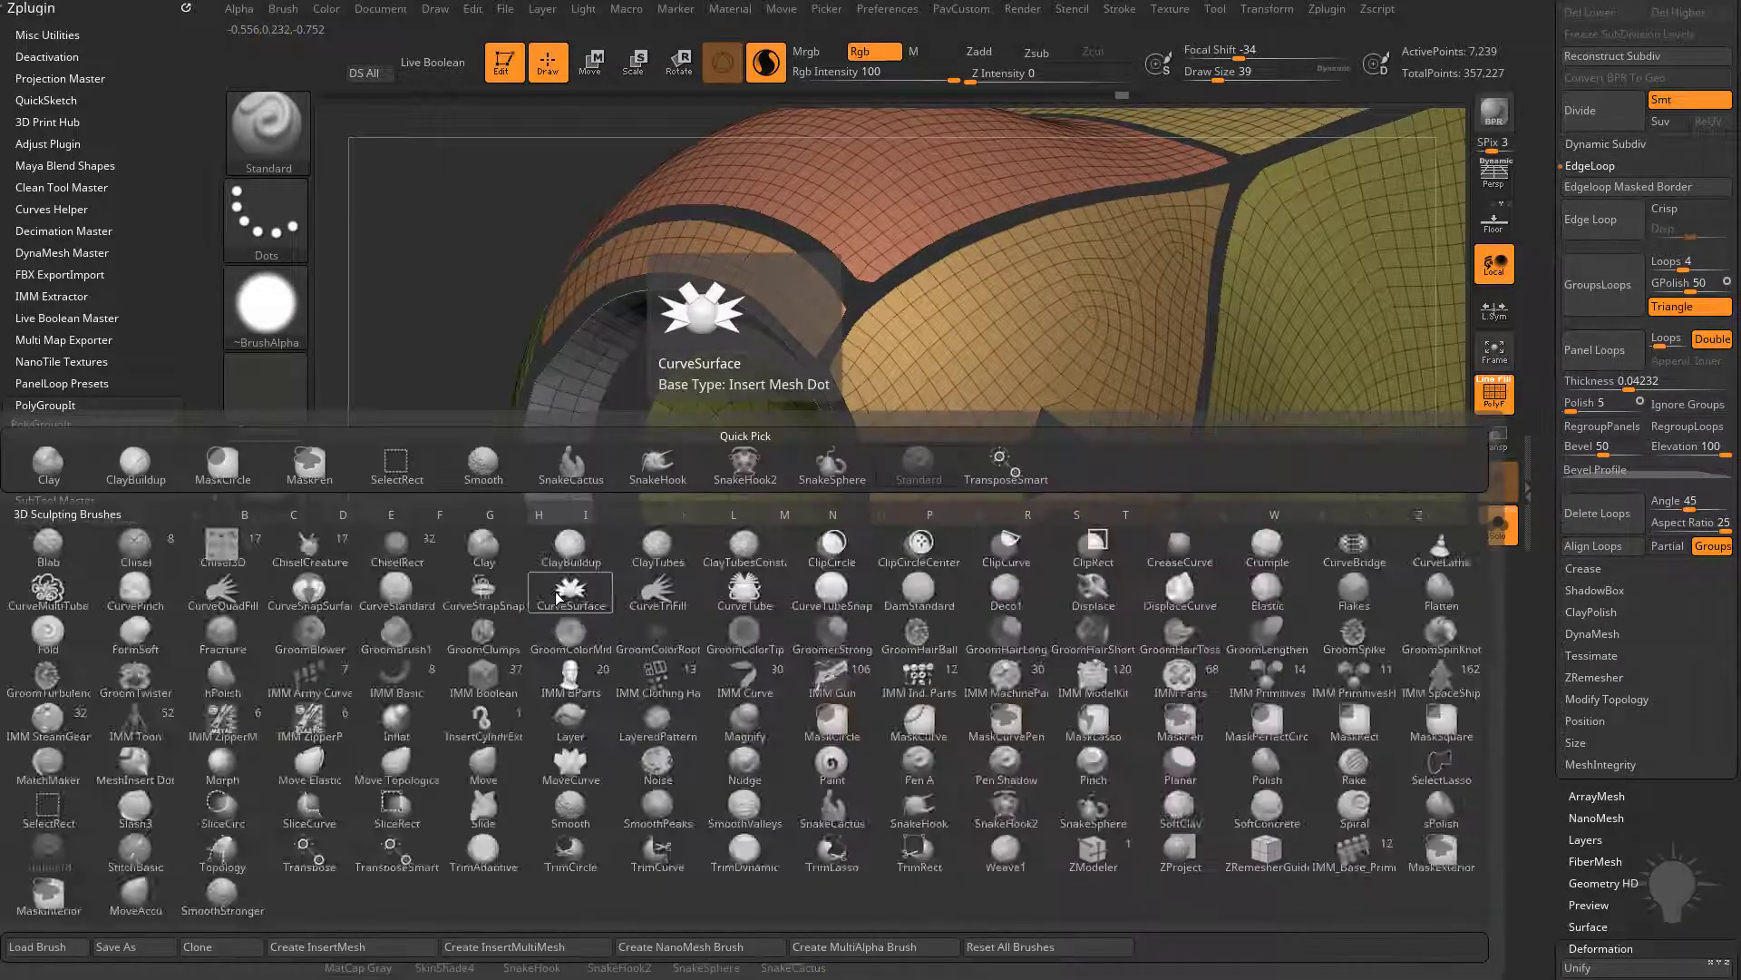
key(z)
key(m)
click(495, 652)
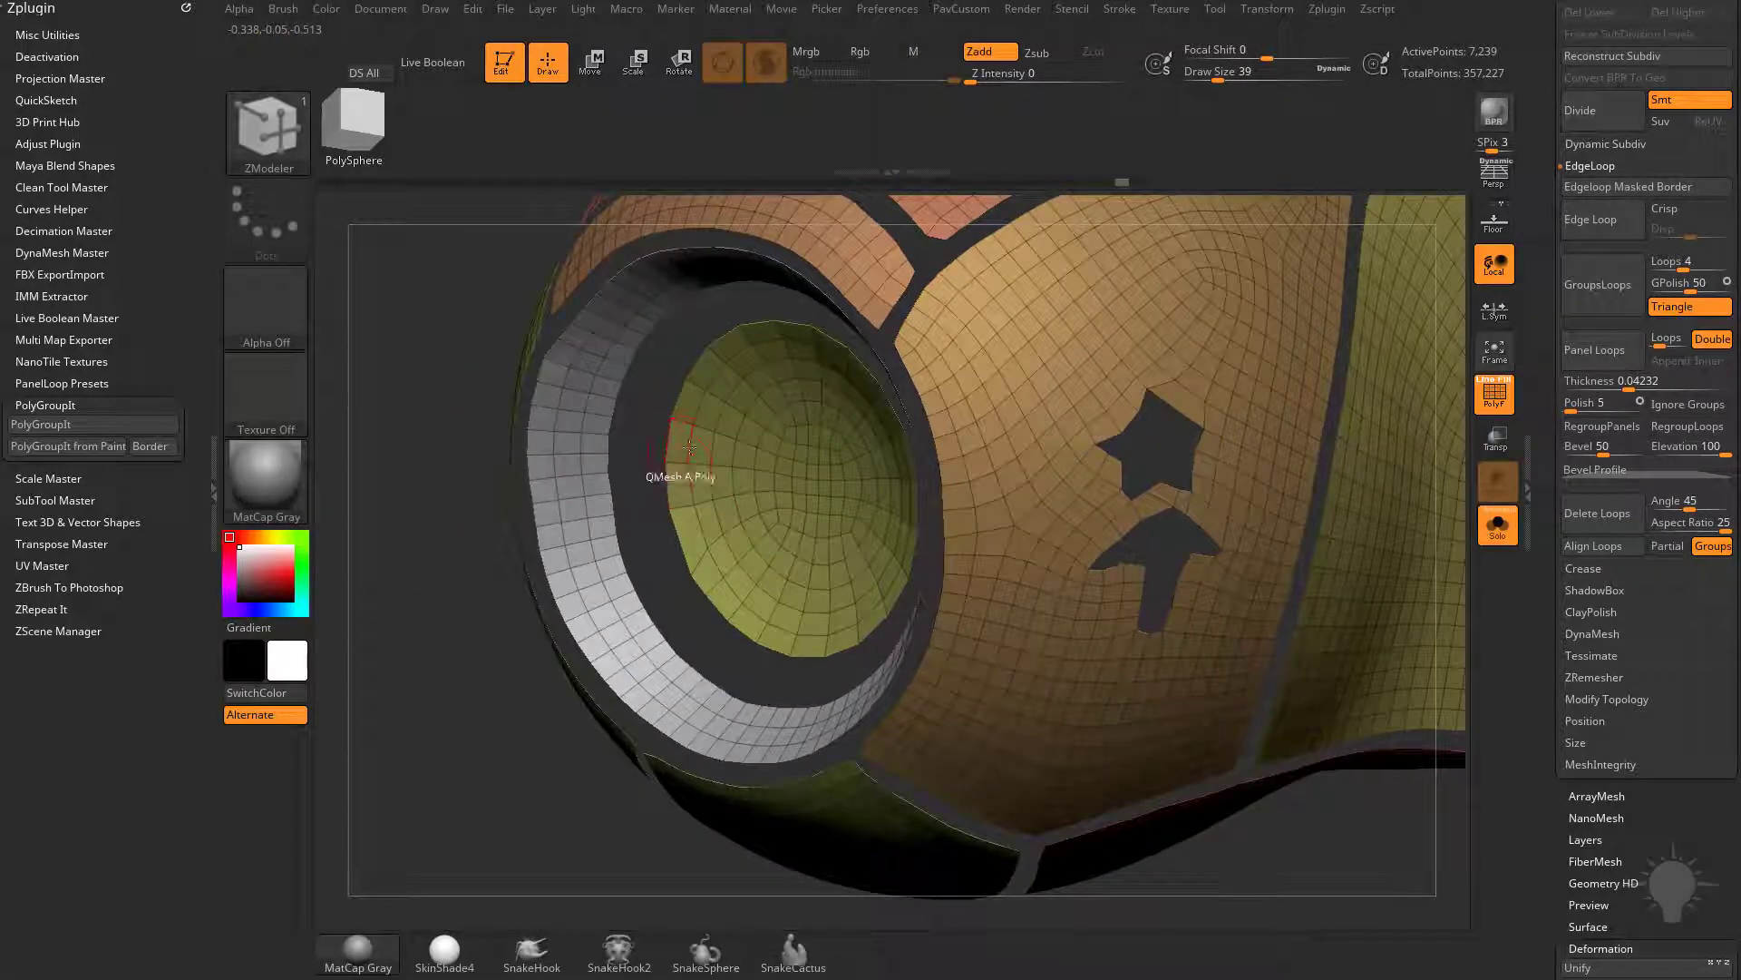
Try a QMesh extrusion of the round center panel with the Polygroup All target, and undo it
key(space)
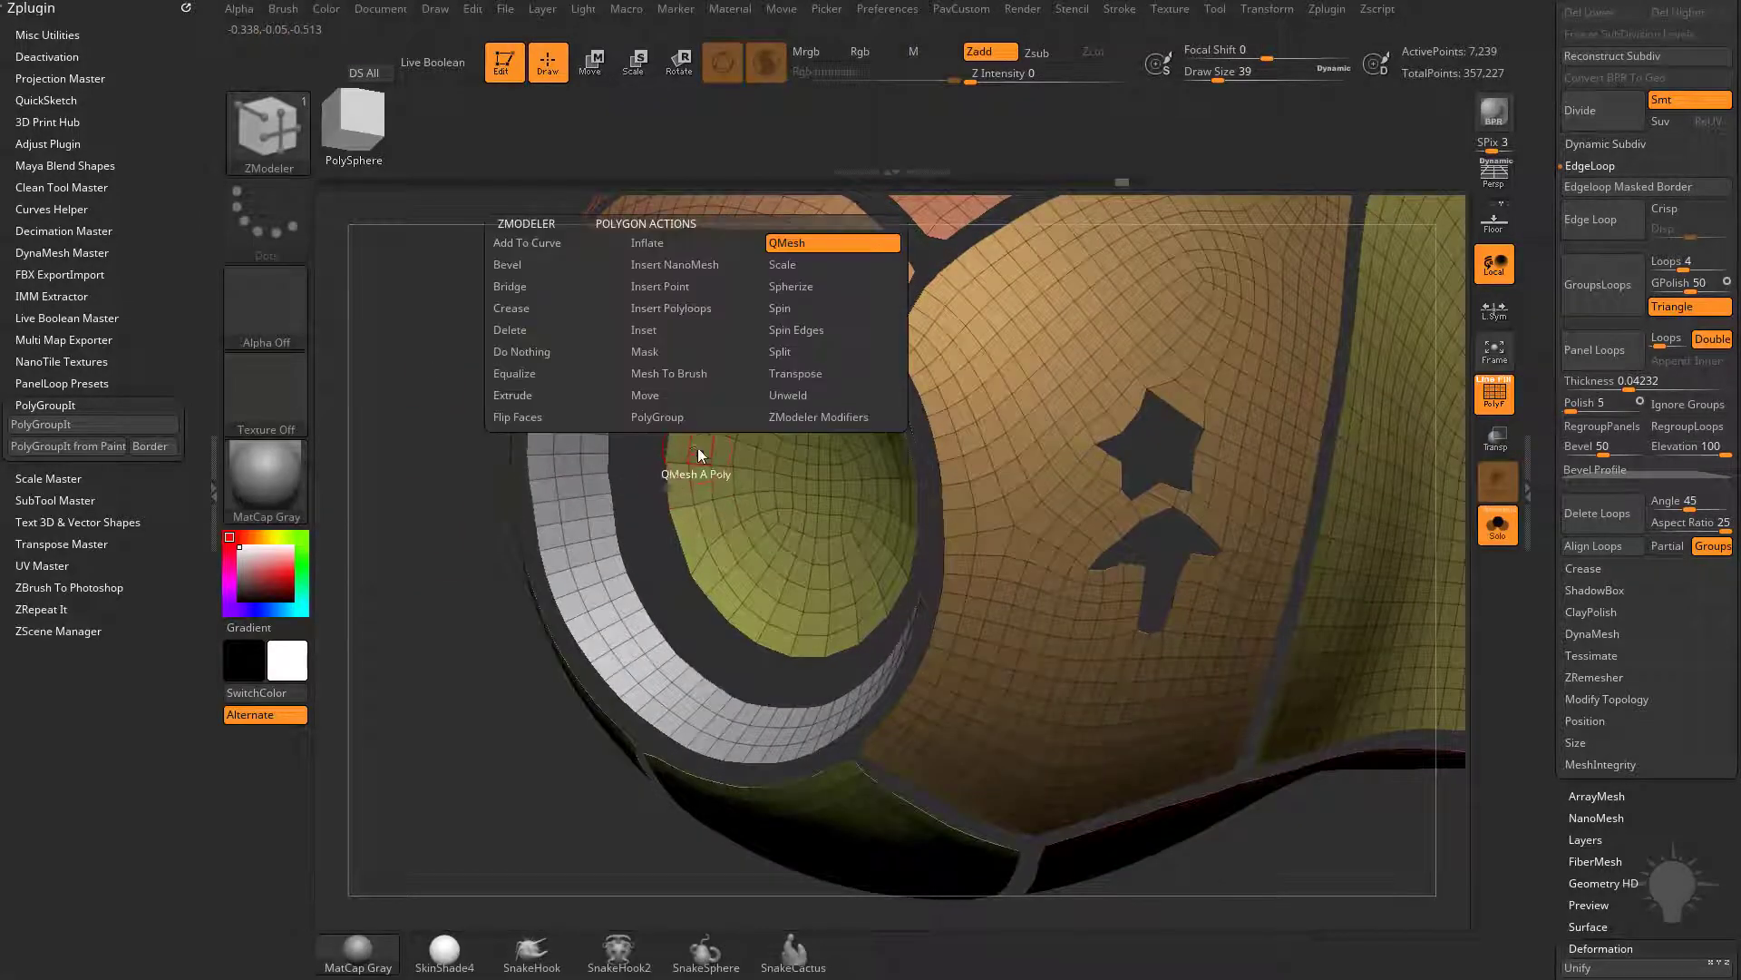
click(818, 488)
drag(736, 489, 802, 477)
key(ctrl+z)
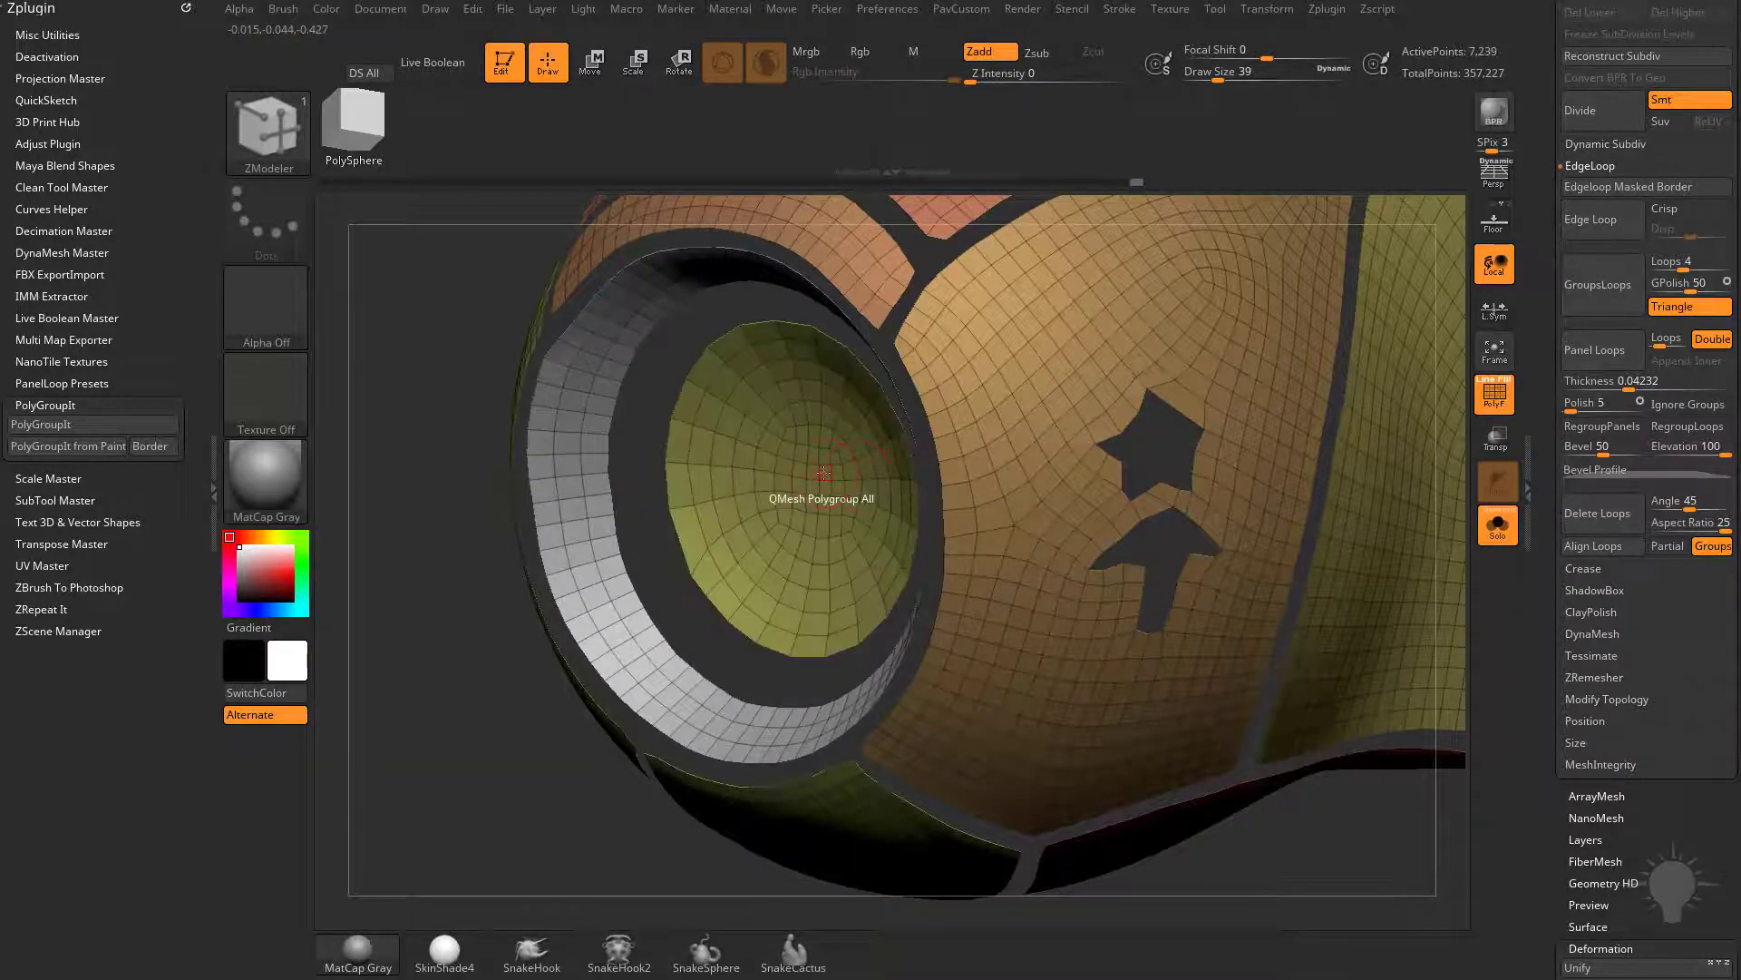
key(ctrl+shift+z)
key(ctrl+z)
Set the QMesh target to All Polygons and extrude every panel to give the shells thickness
key(space)
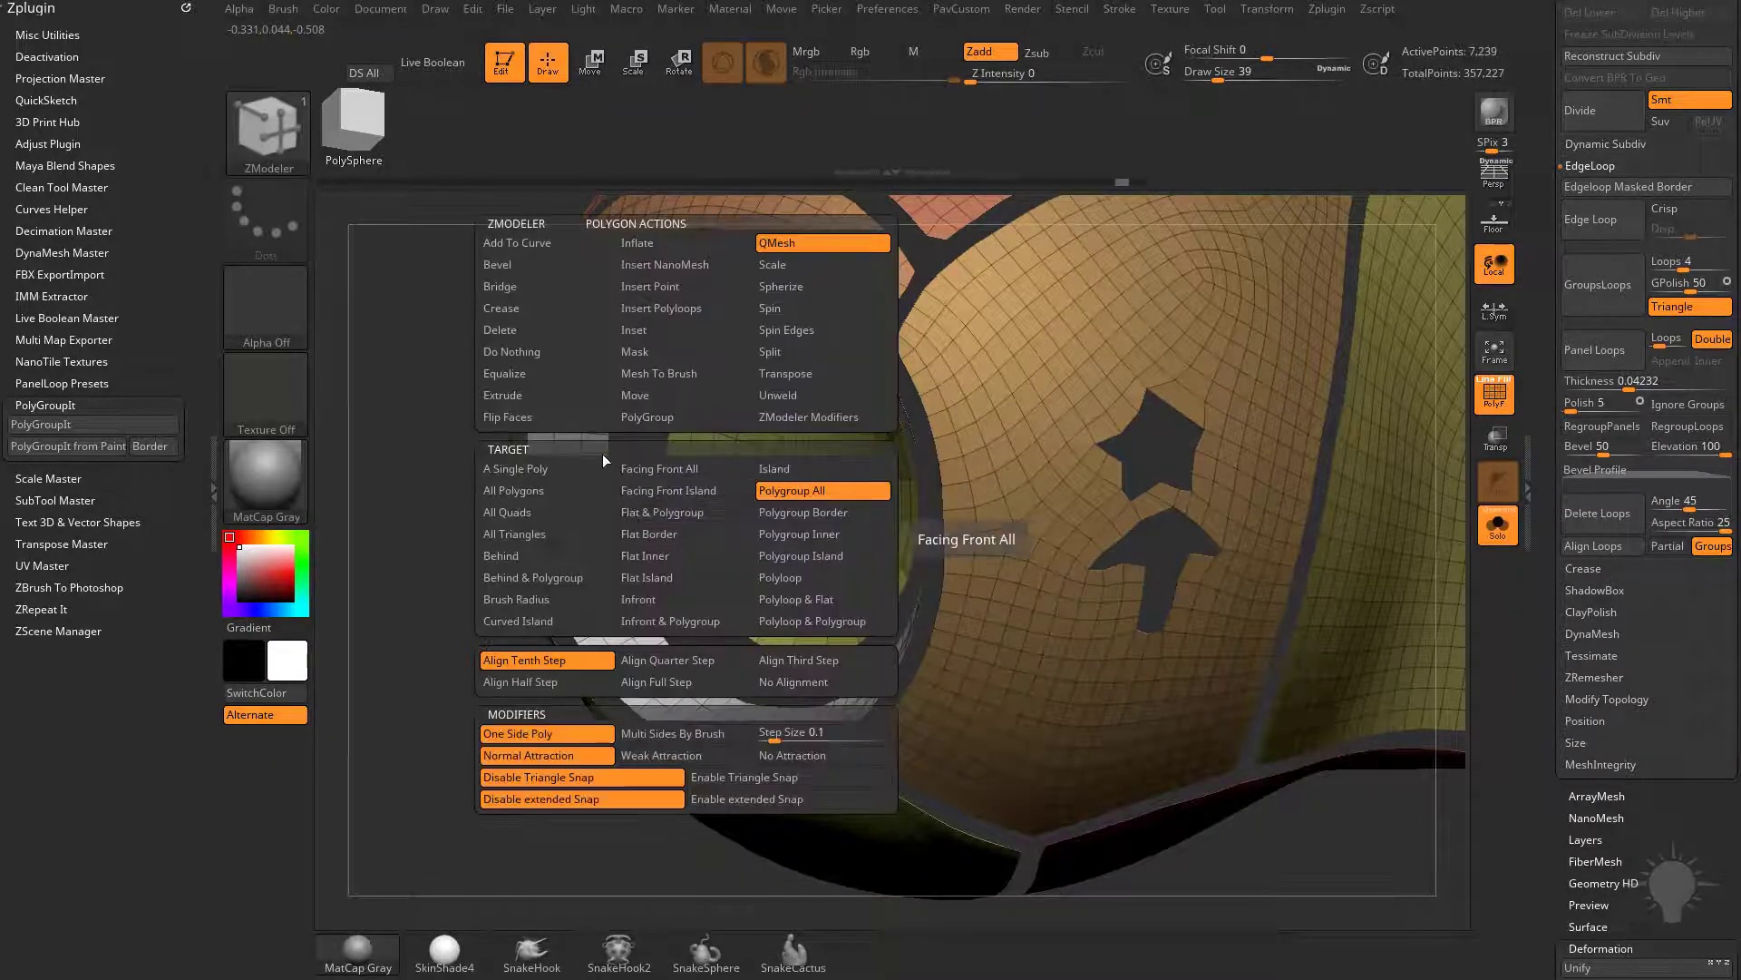
click(934, 511)
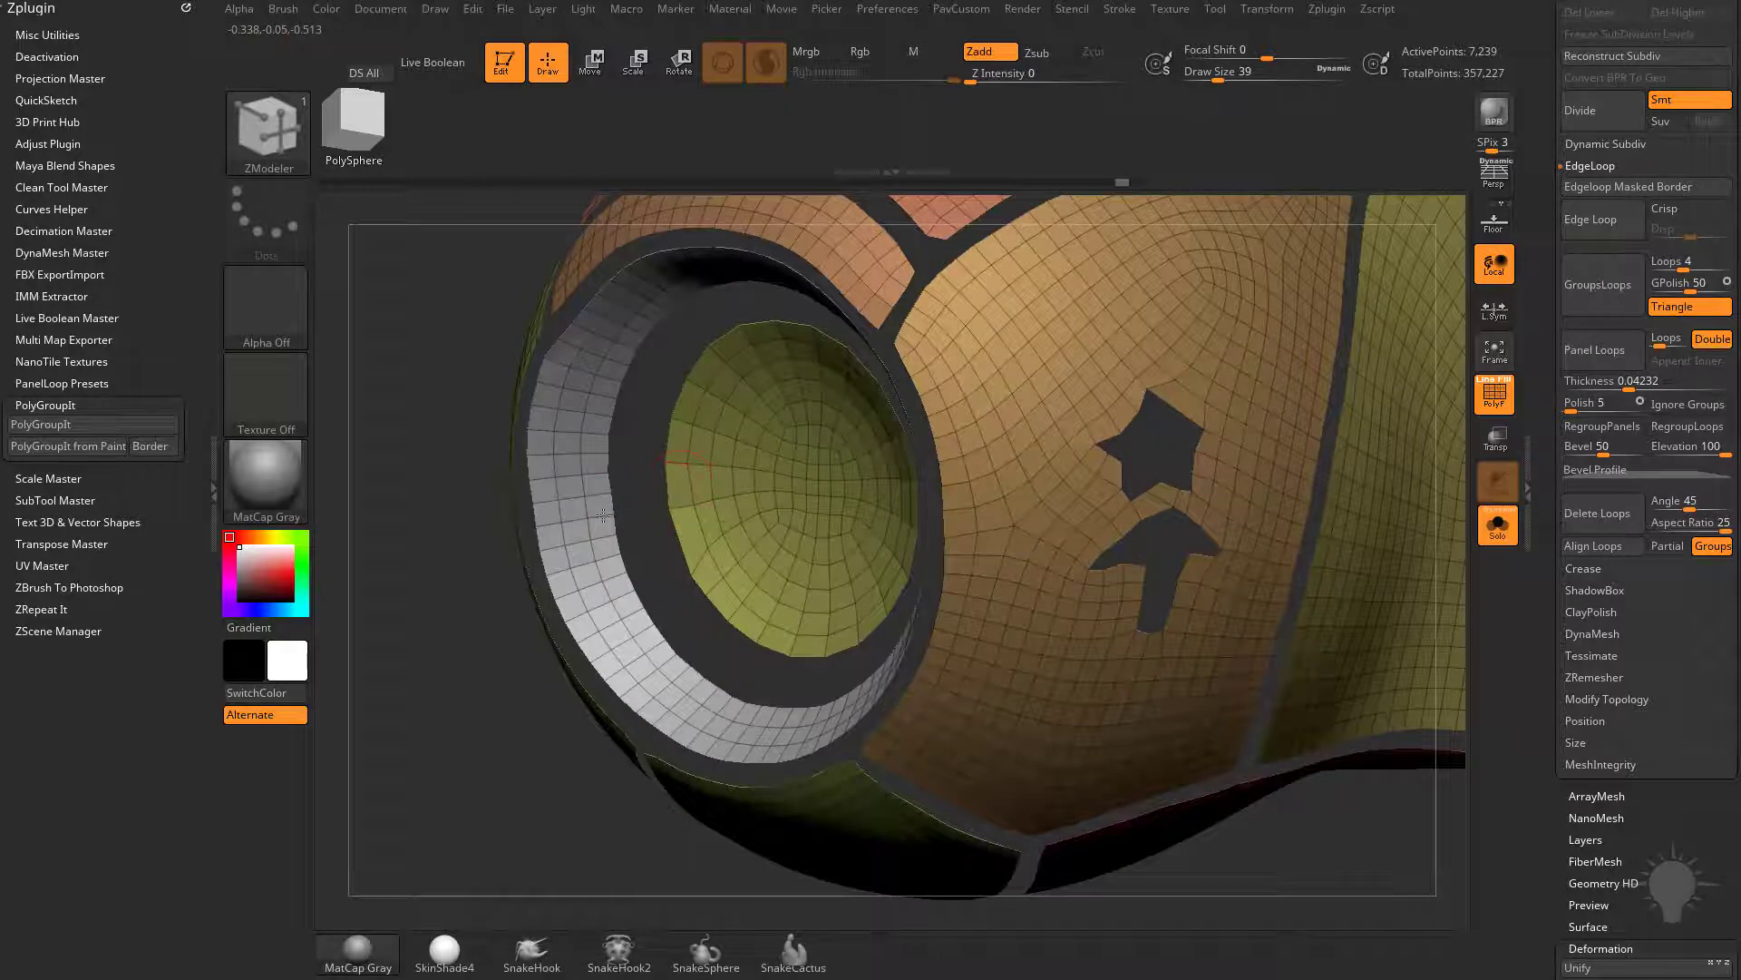
click(603, 515)
alt+drag(437, 683, 492, 633)
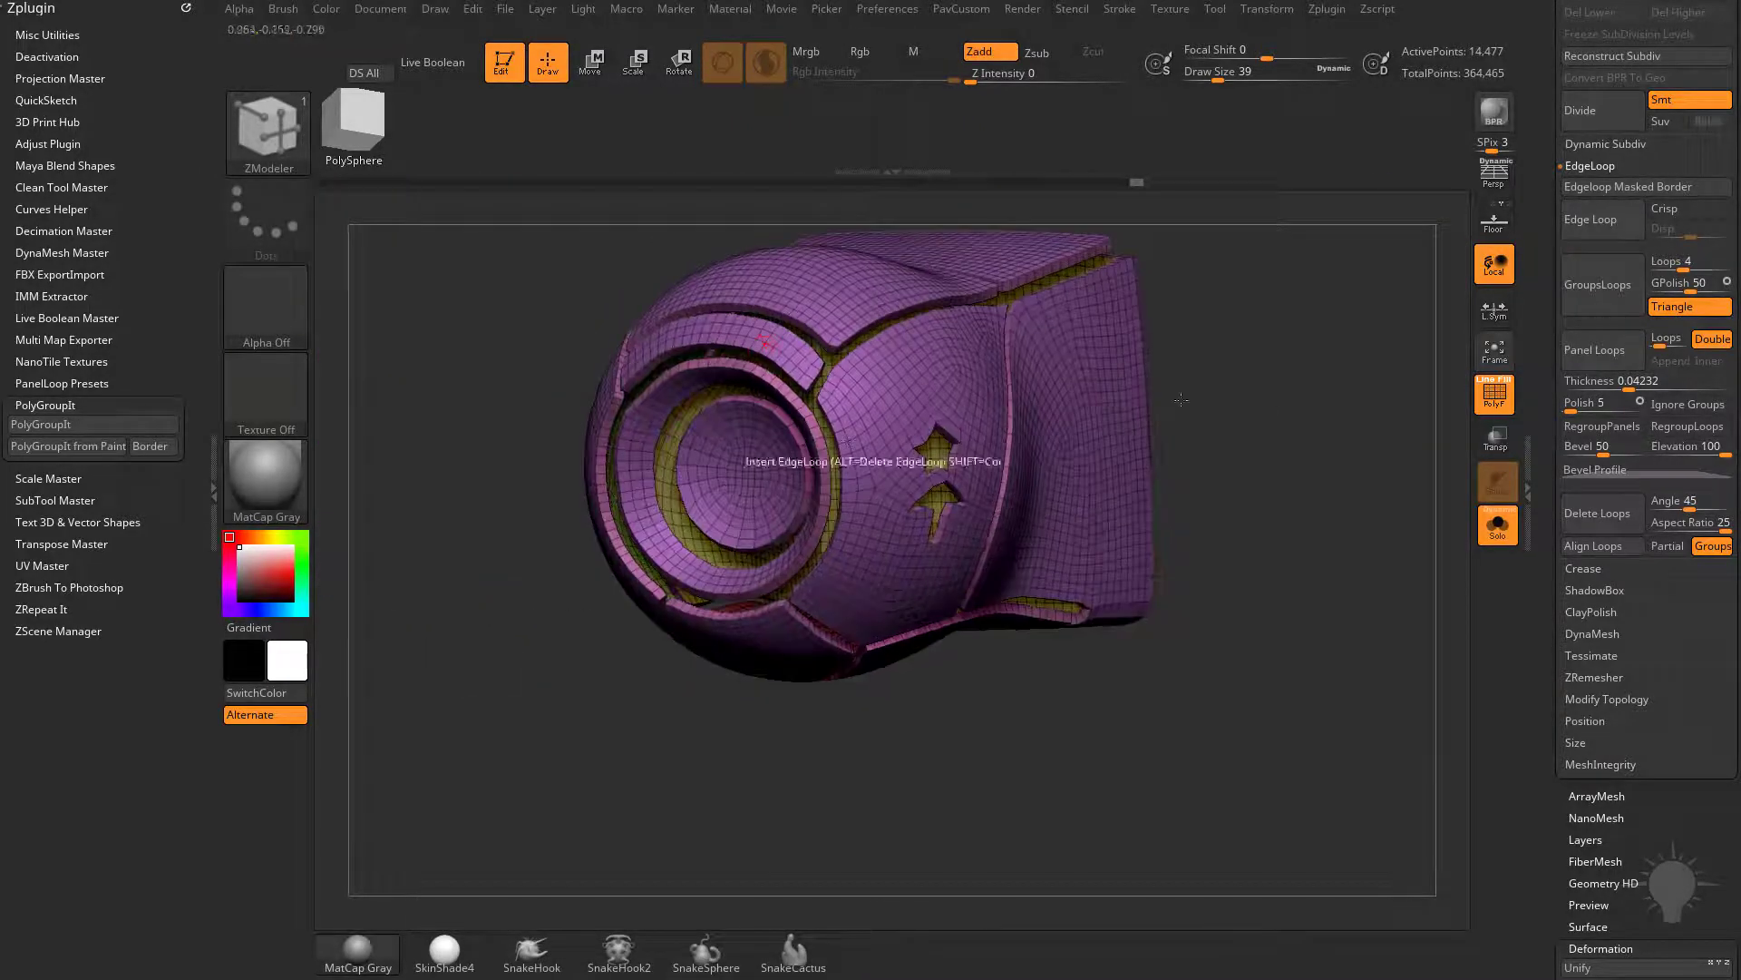
Turn on Dynamic Subdiv for the thickened panels, comparing the mesh with the smoothing off and on
alt+drag(1315, 365, 1281, 472)
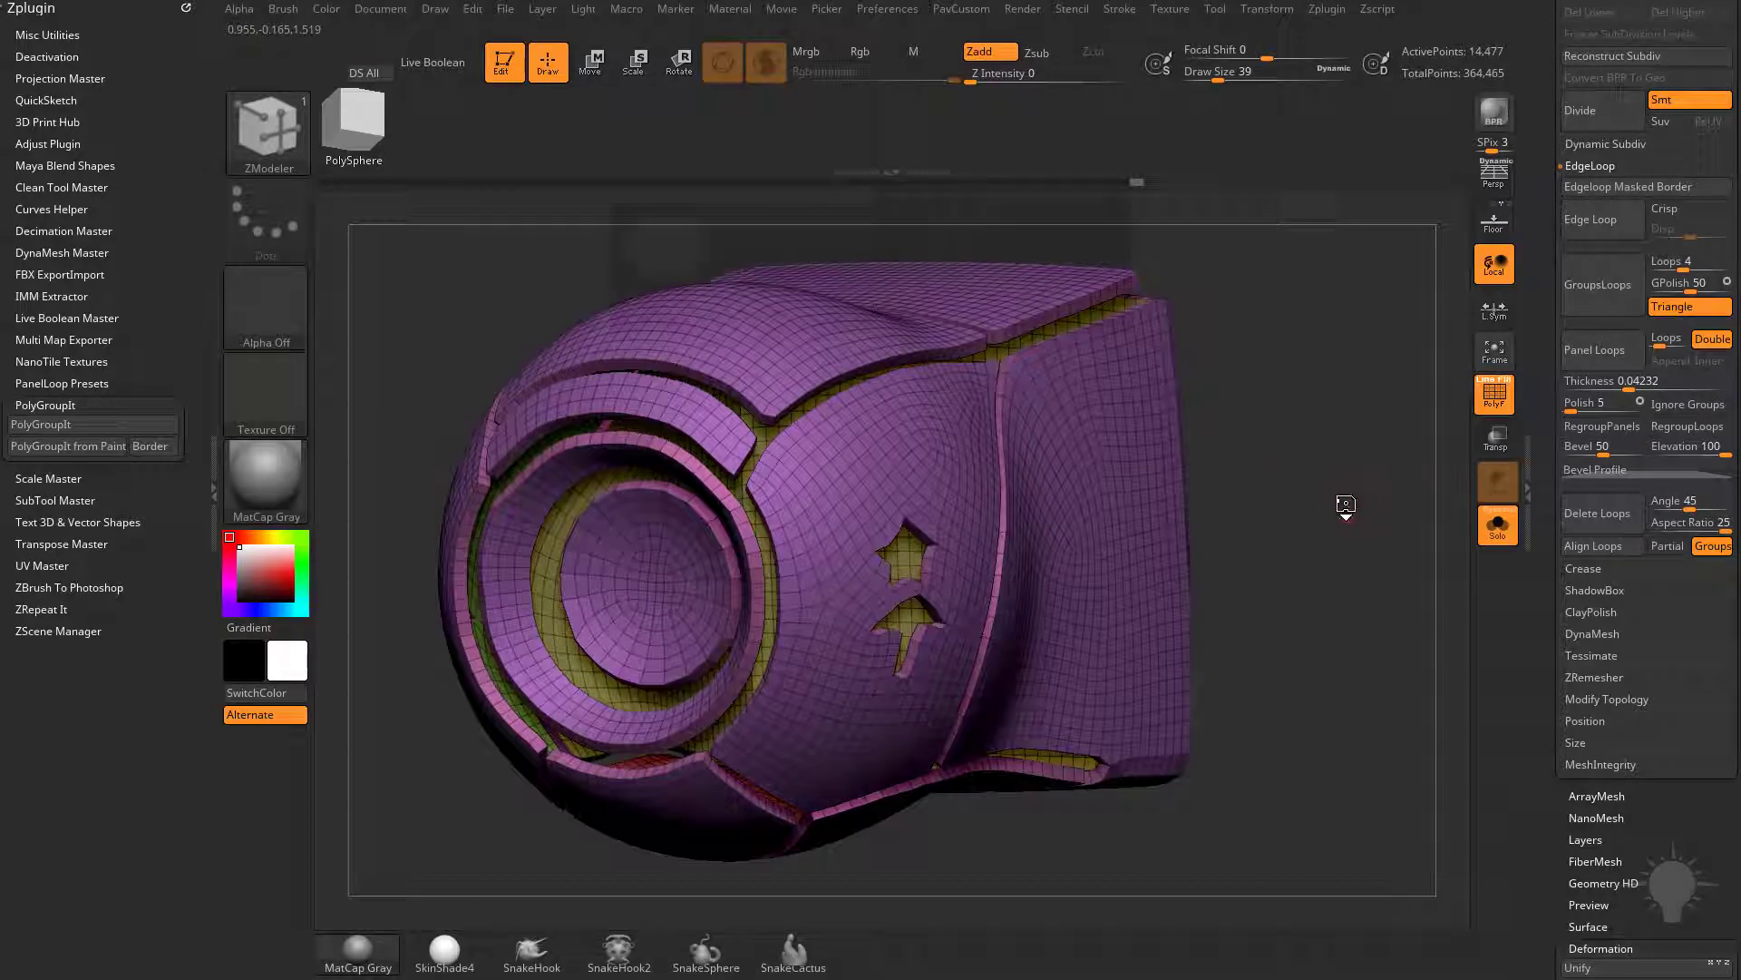
key(d)
key(Return)
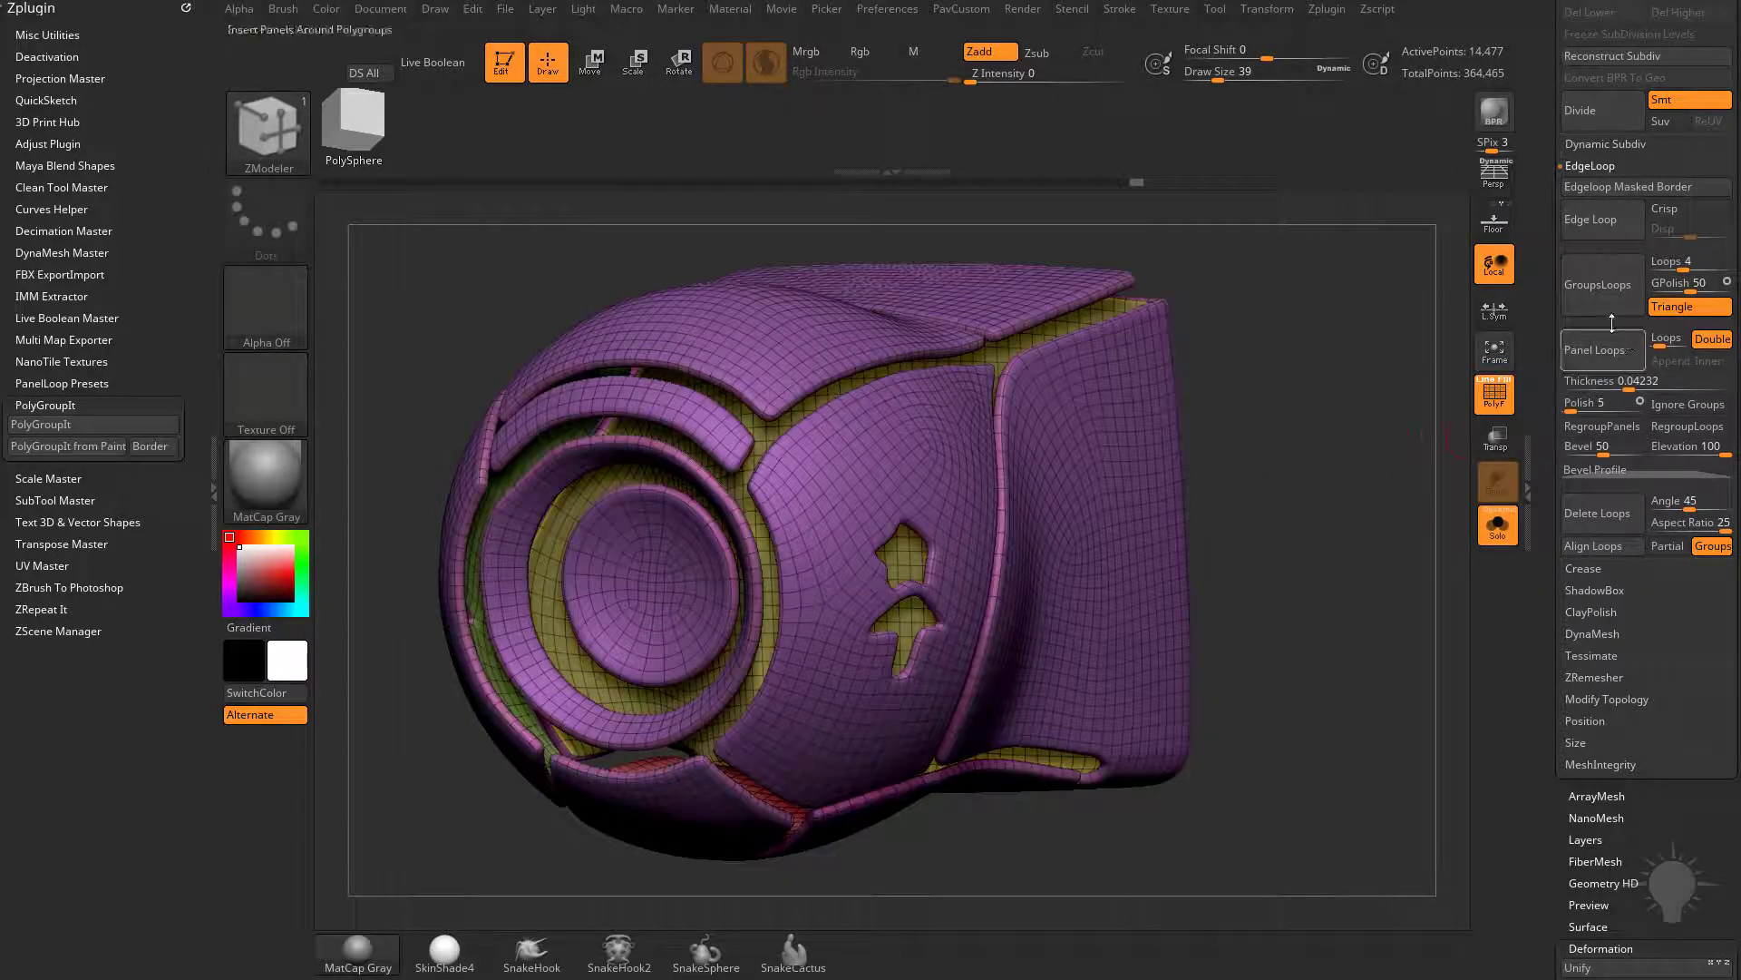
scroll(1575, 632, up, 5)
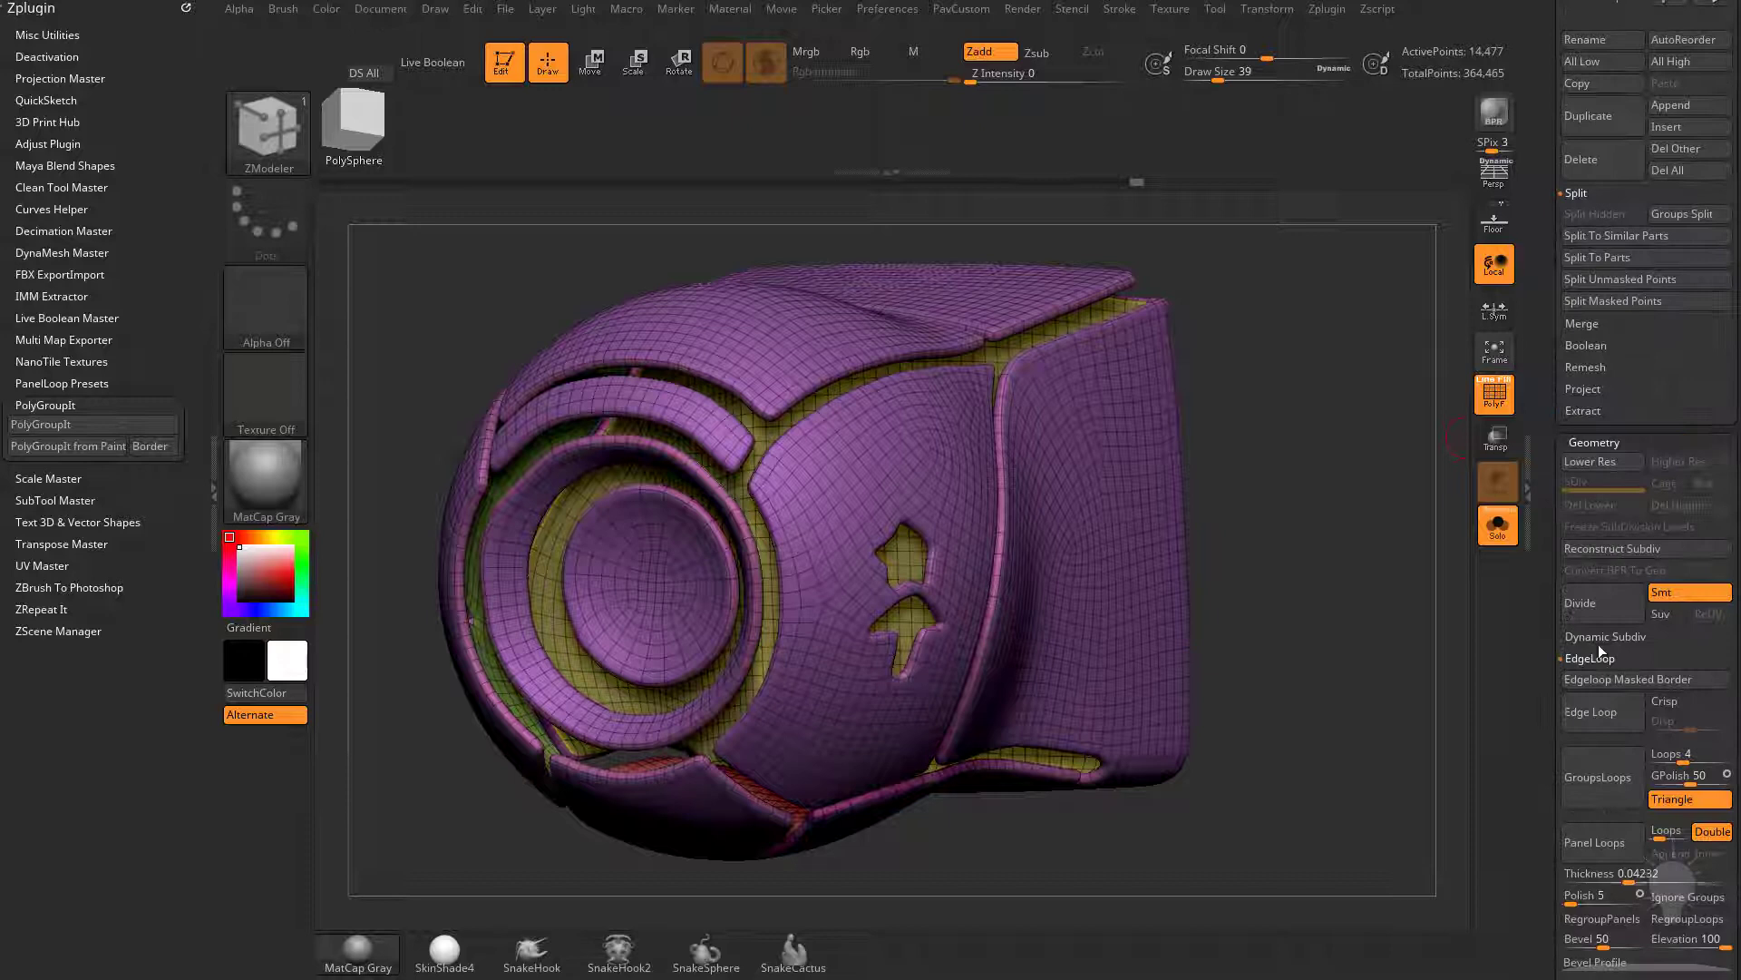
click(1605, 636)
key(shift+d)
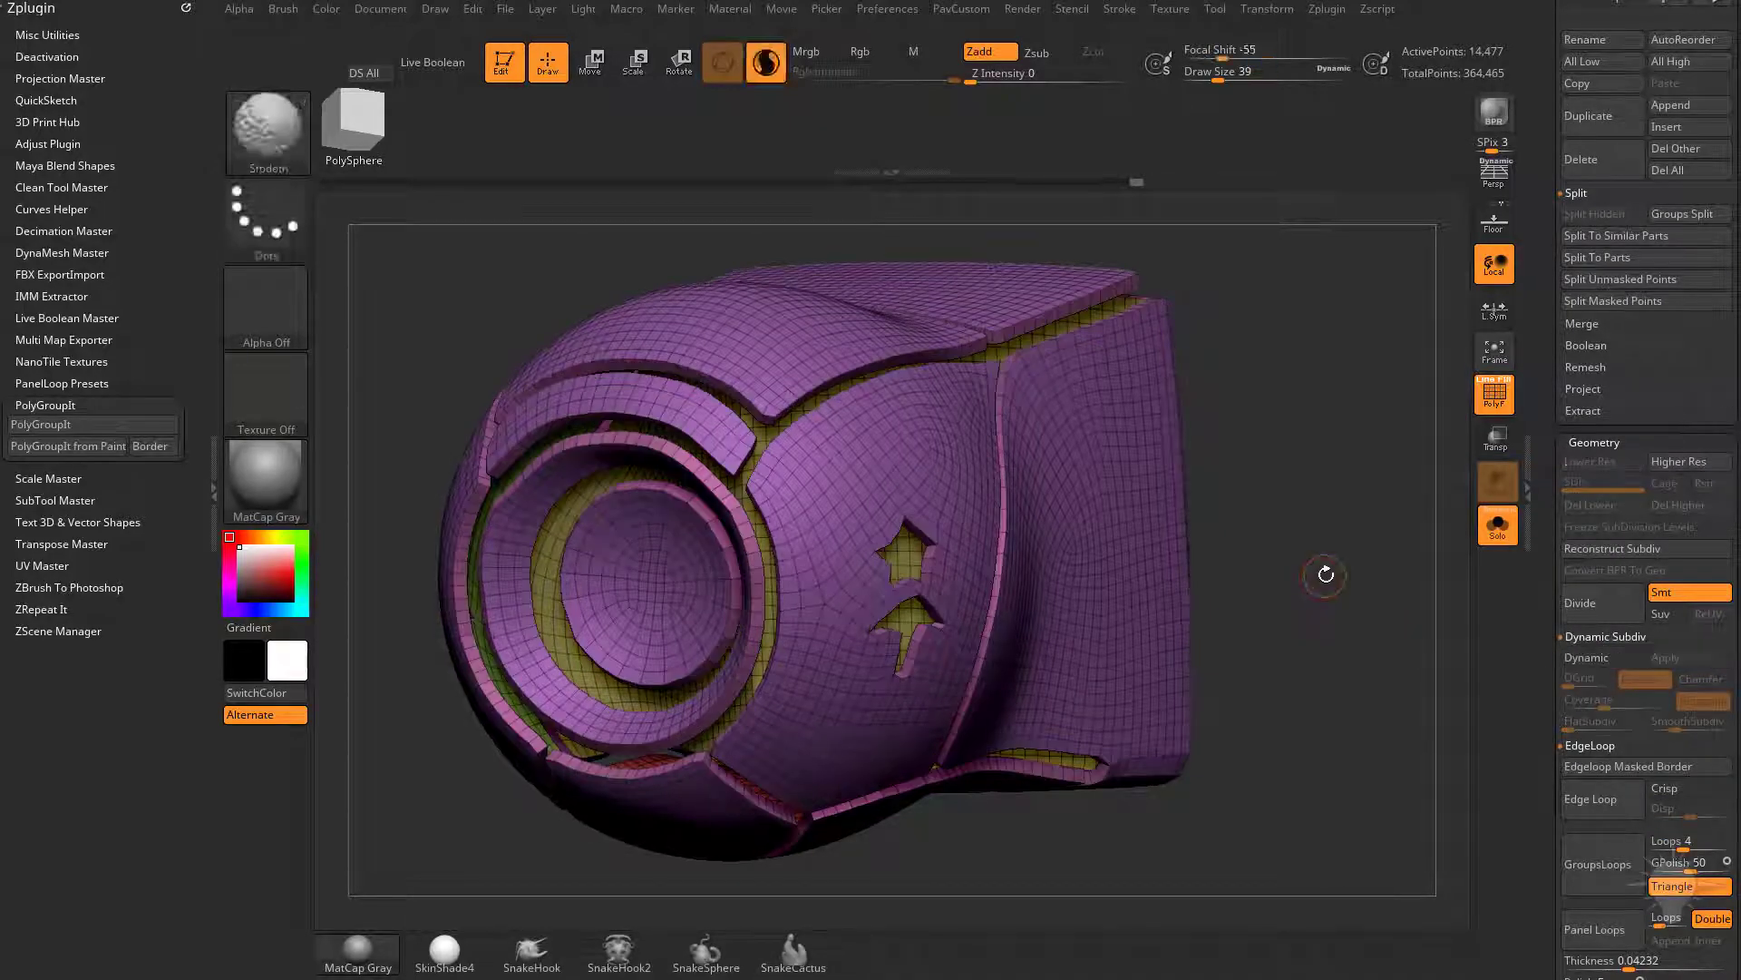
key(d)
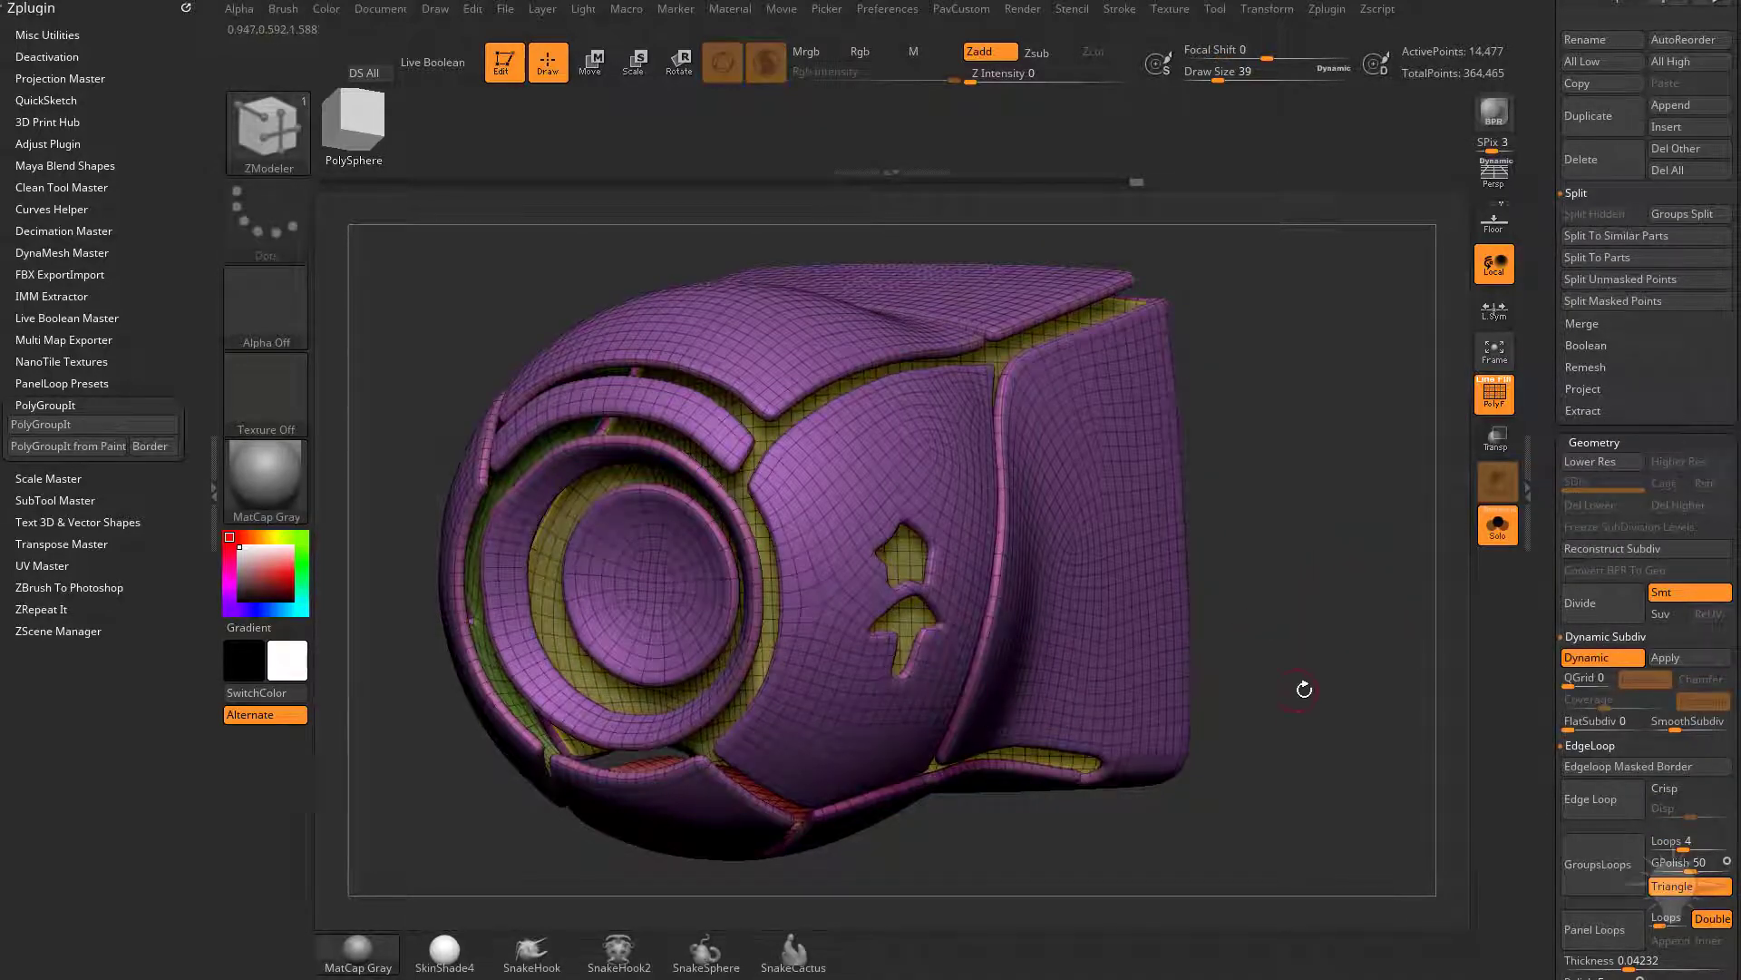
Crease the panels' polygroup borders, with SmoothSubdiv set to 4 and the crease level set to 1
drag(1543, 651, 1548, 372)
click(1598, 467)
shift+click(1601, 490)
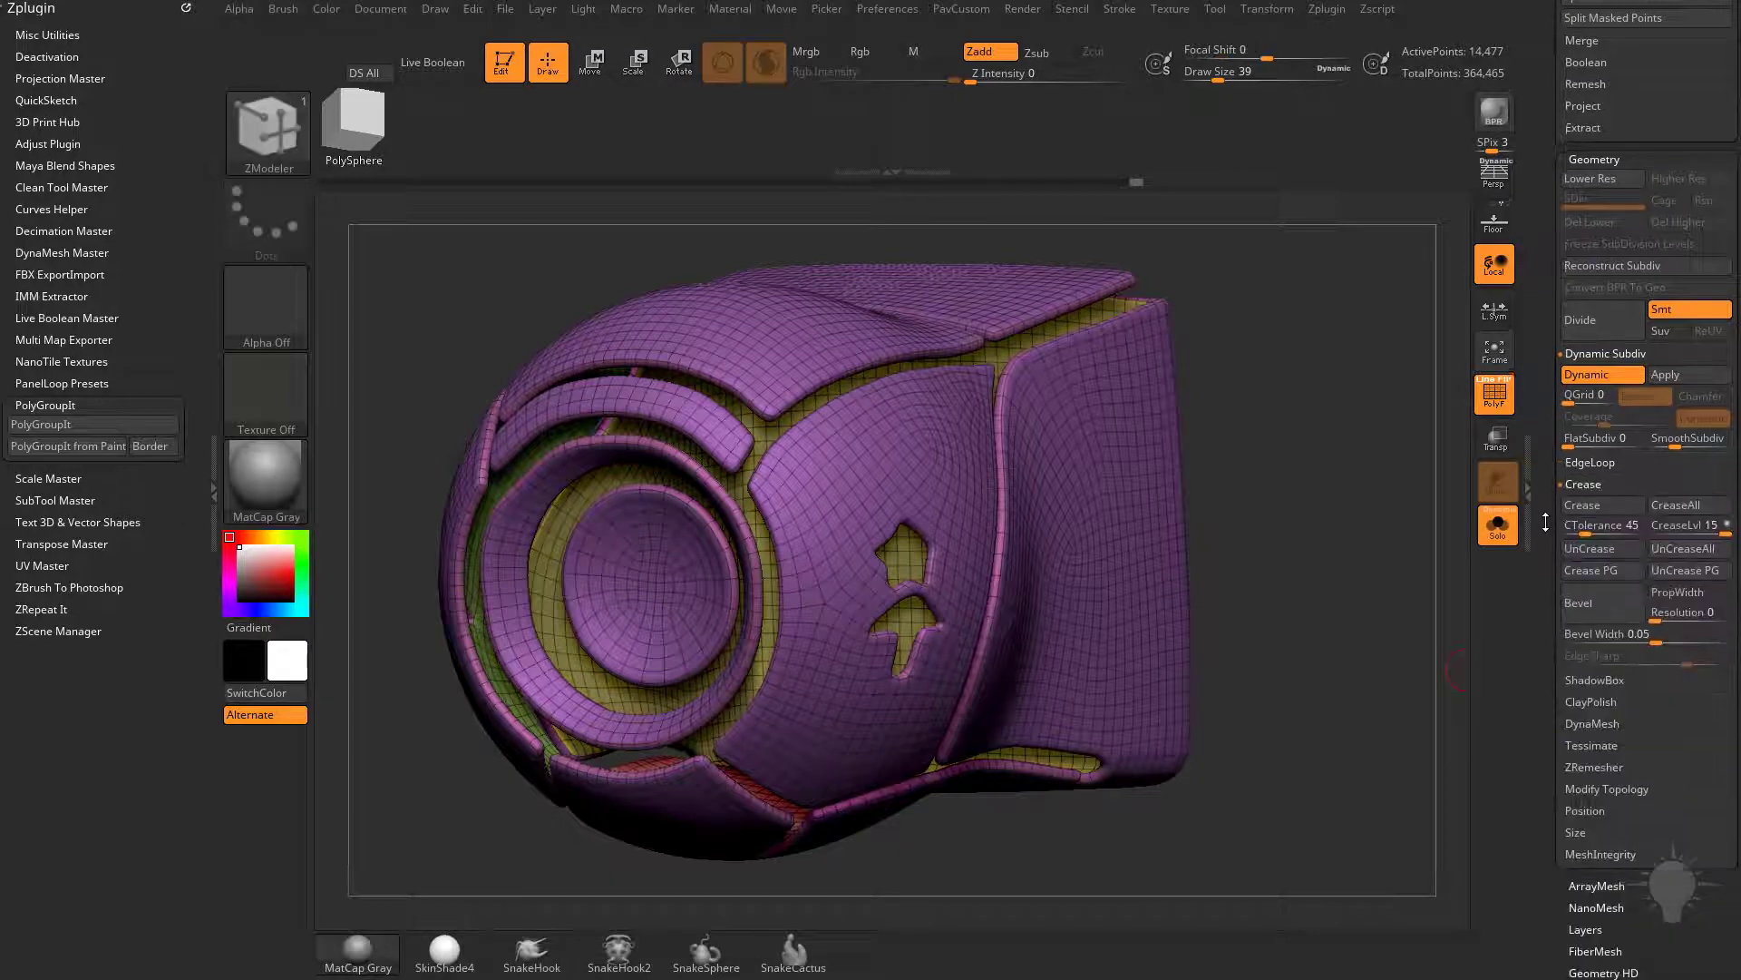
drag(1548, 521, 1548, 499)
click(1620, 555)
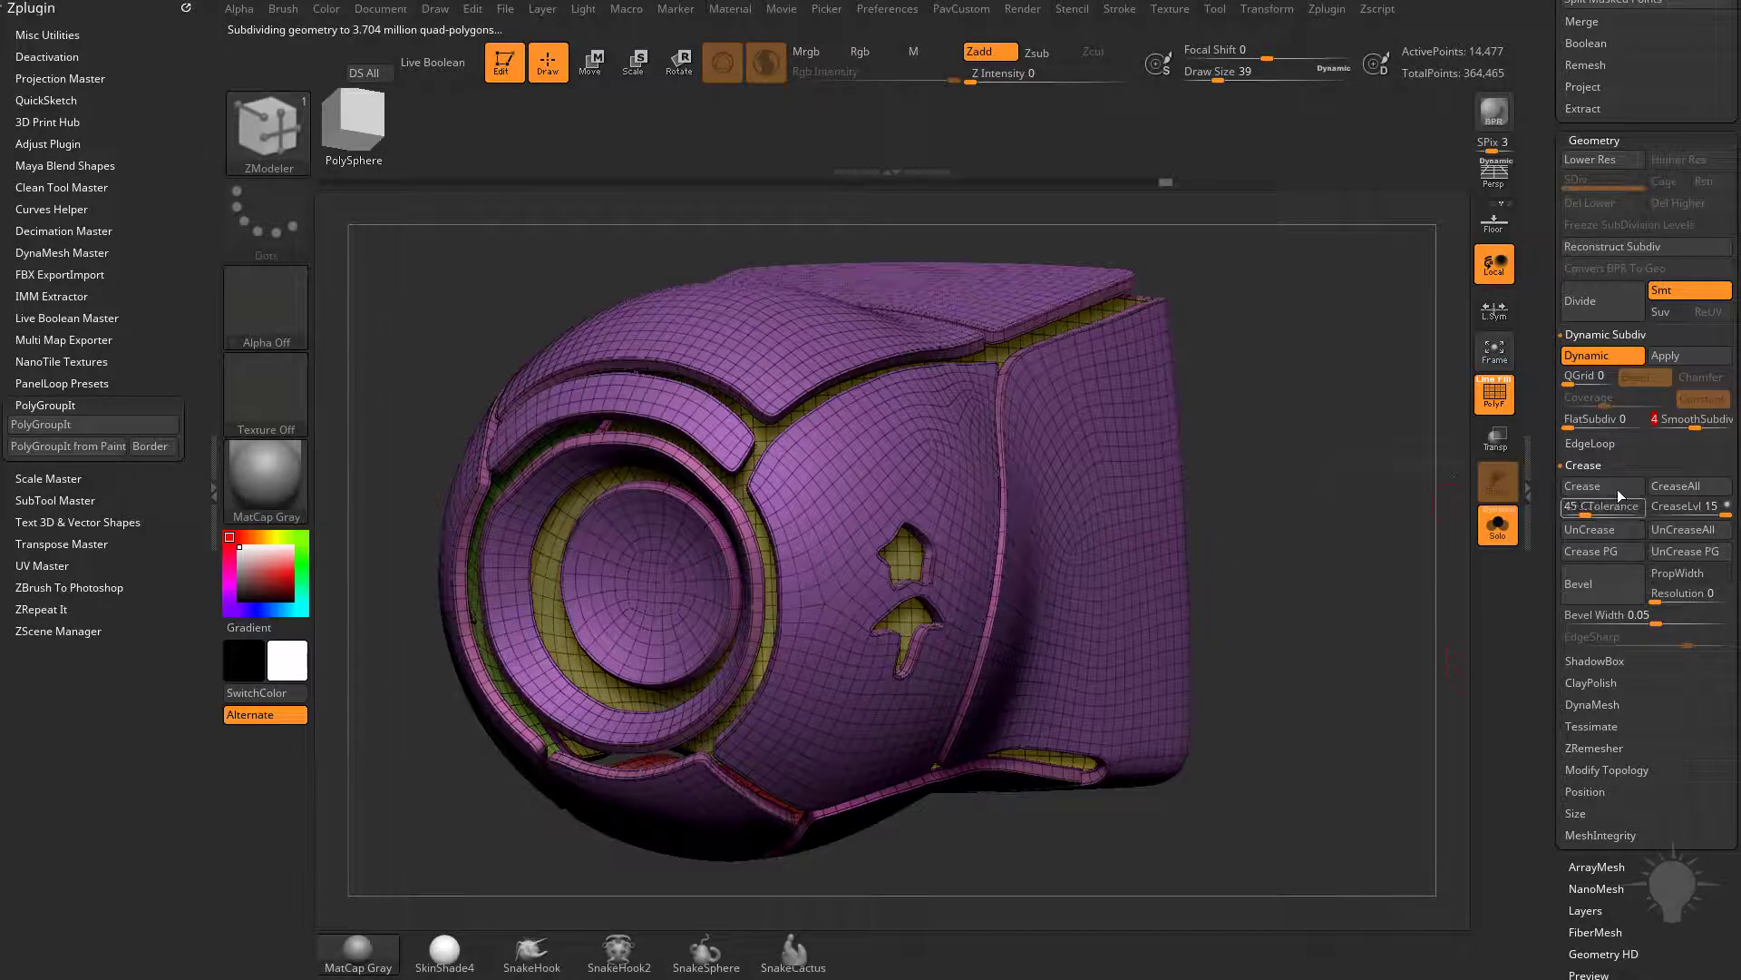
drag(1695, 512, 1553, 531)
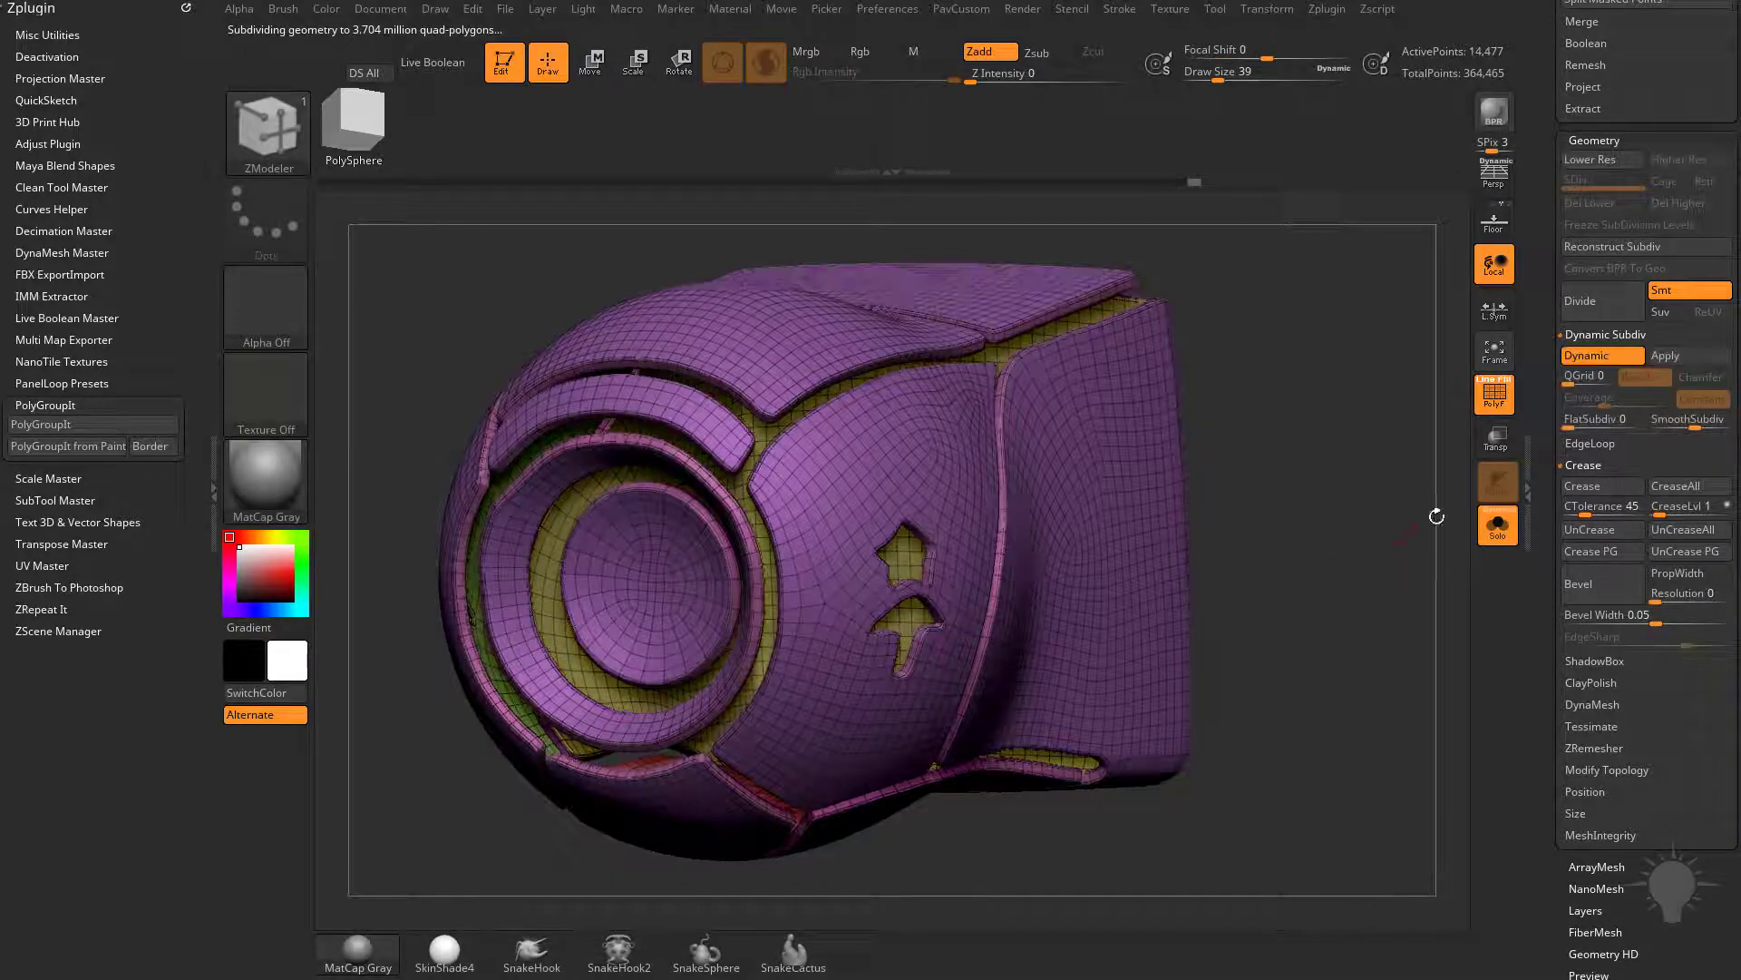
Hide the polygroup wireframe and examine the creased, smoothed panels from several sides
click(1505, 408)
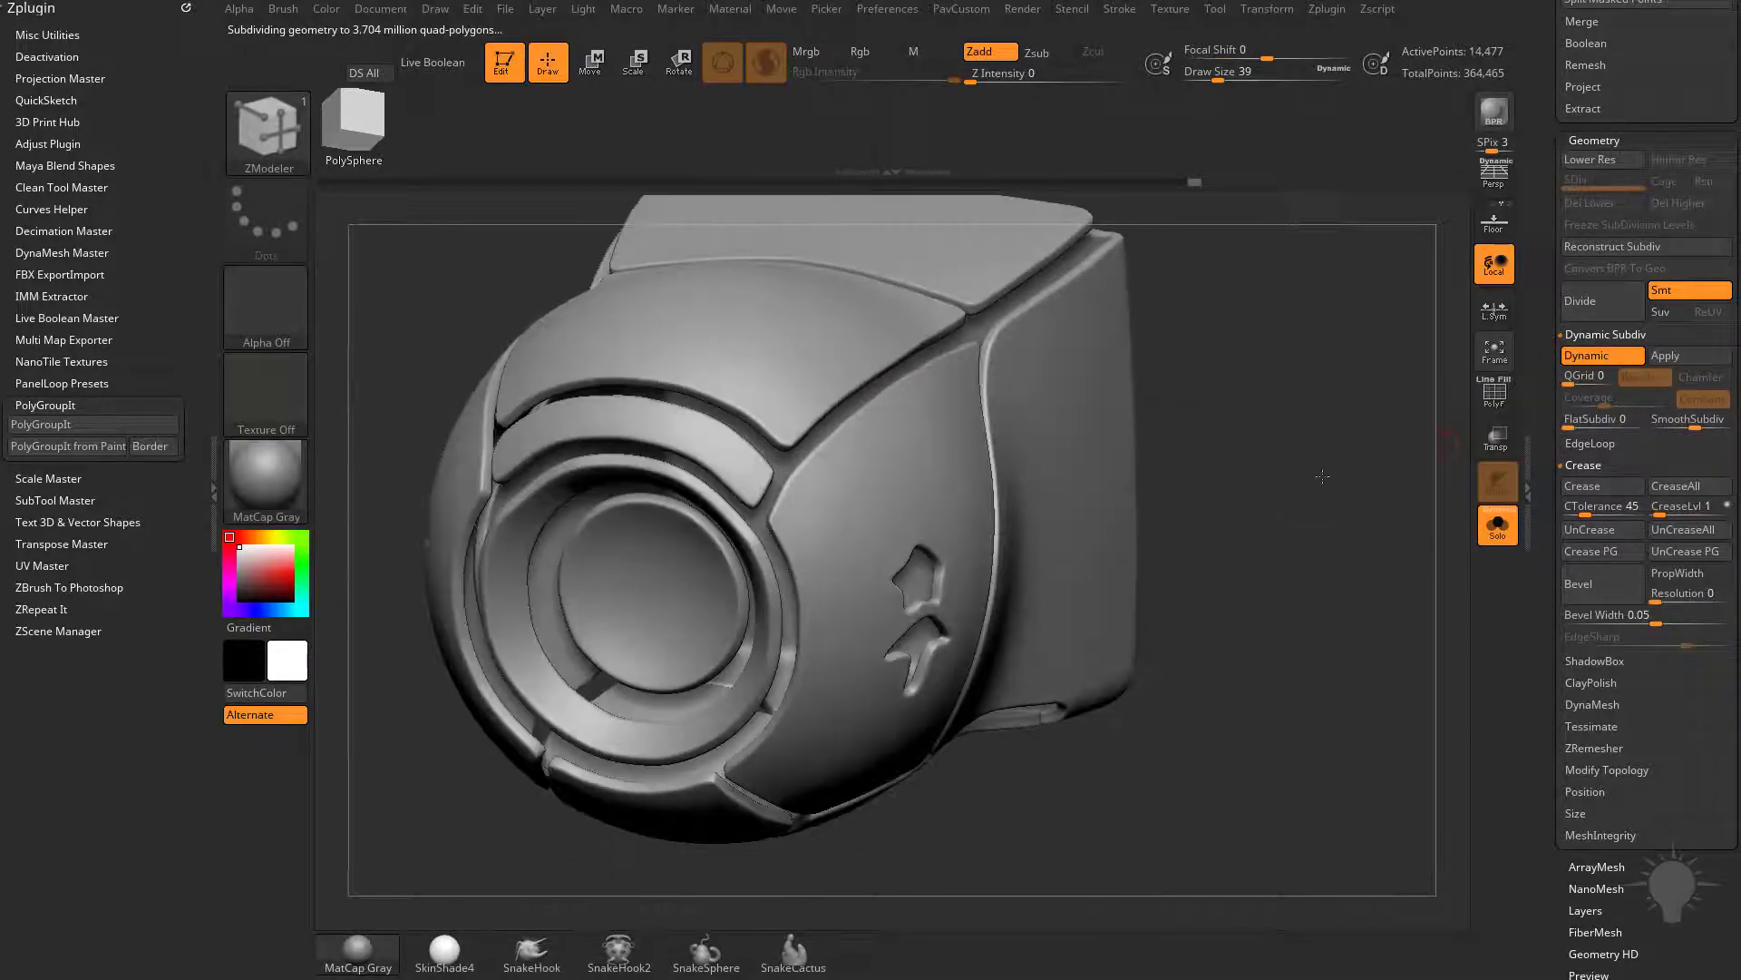
drag(1542, 445, 1352, 483)
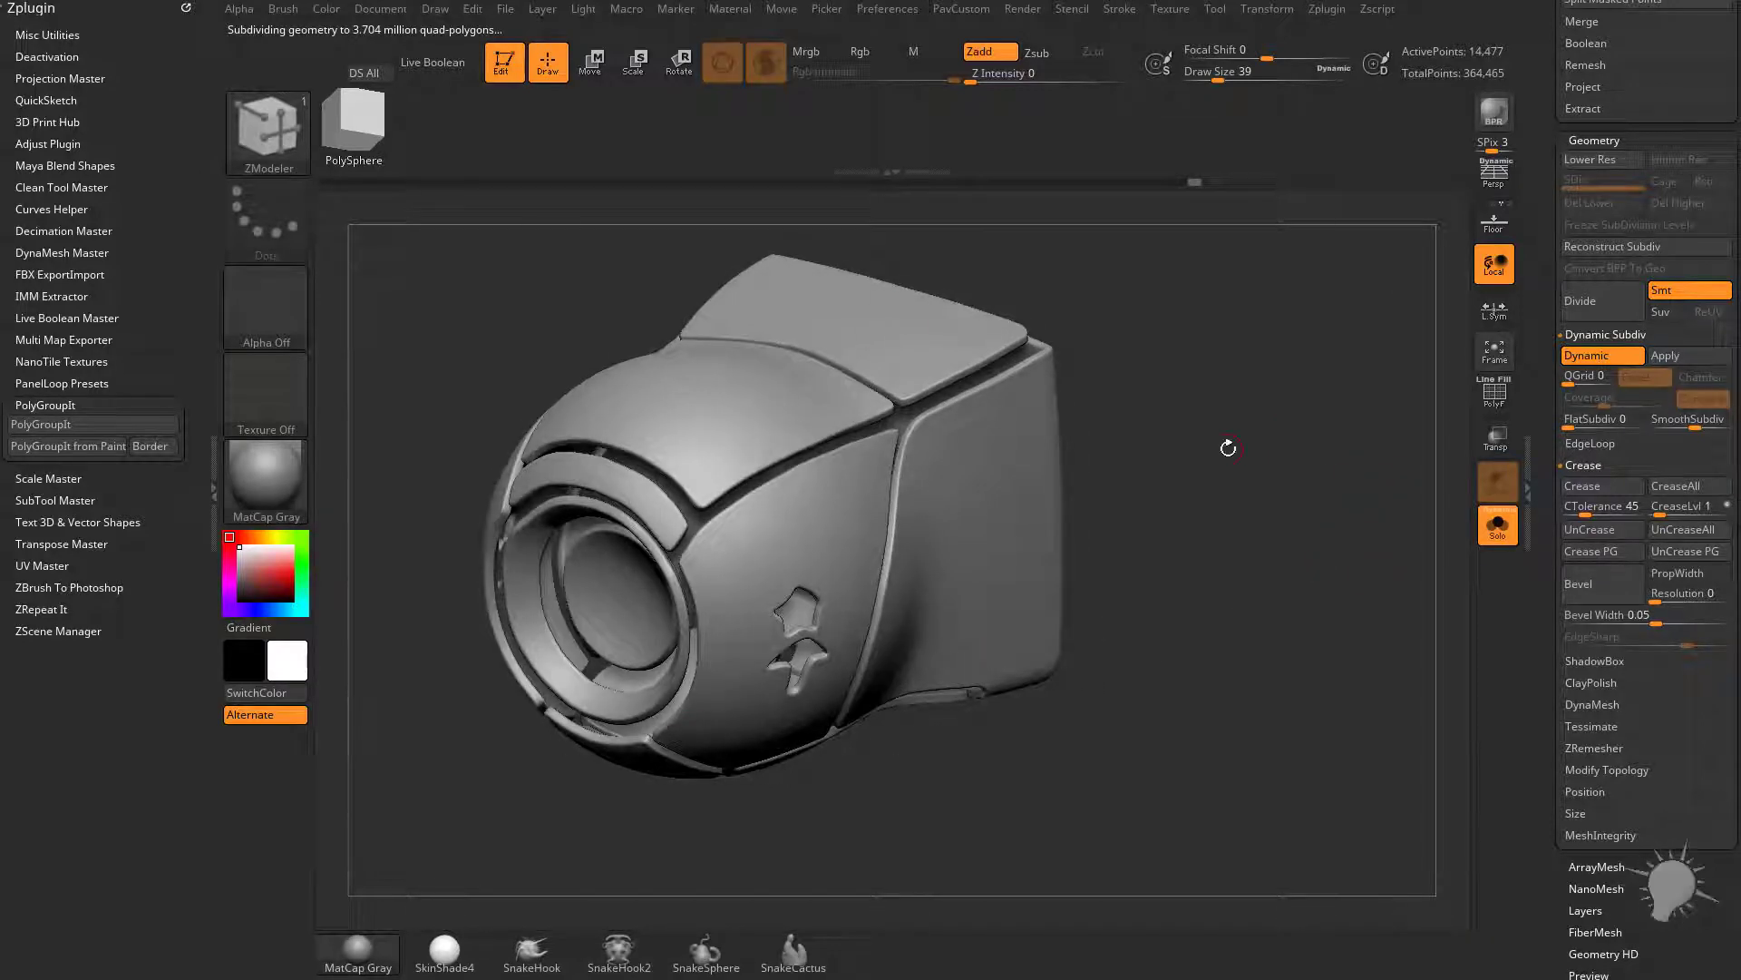
drag(1228, 447, 1388, 400)
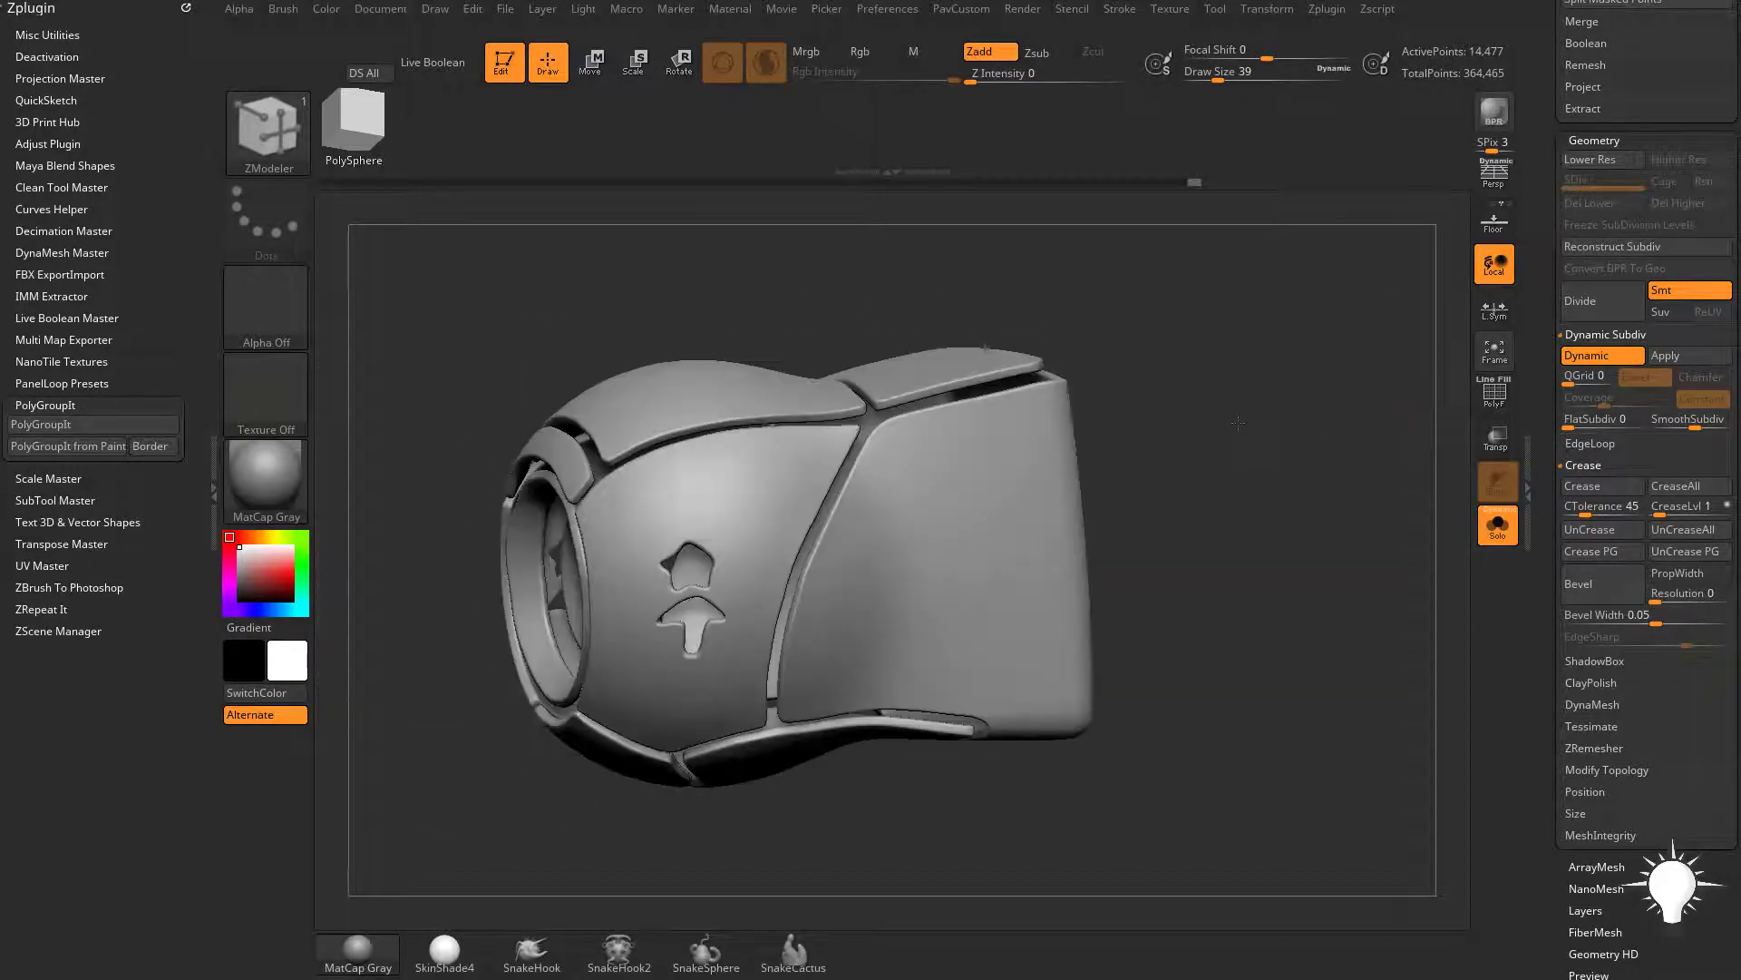
drag(1238, 422, 1191, 788)
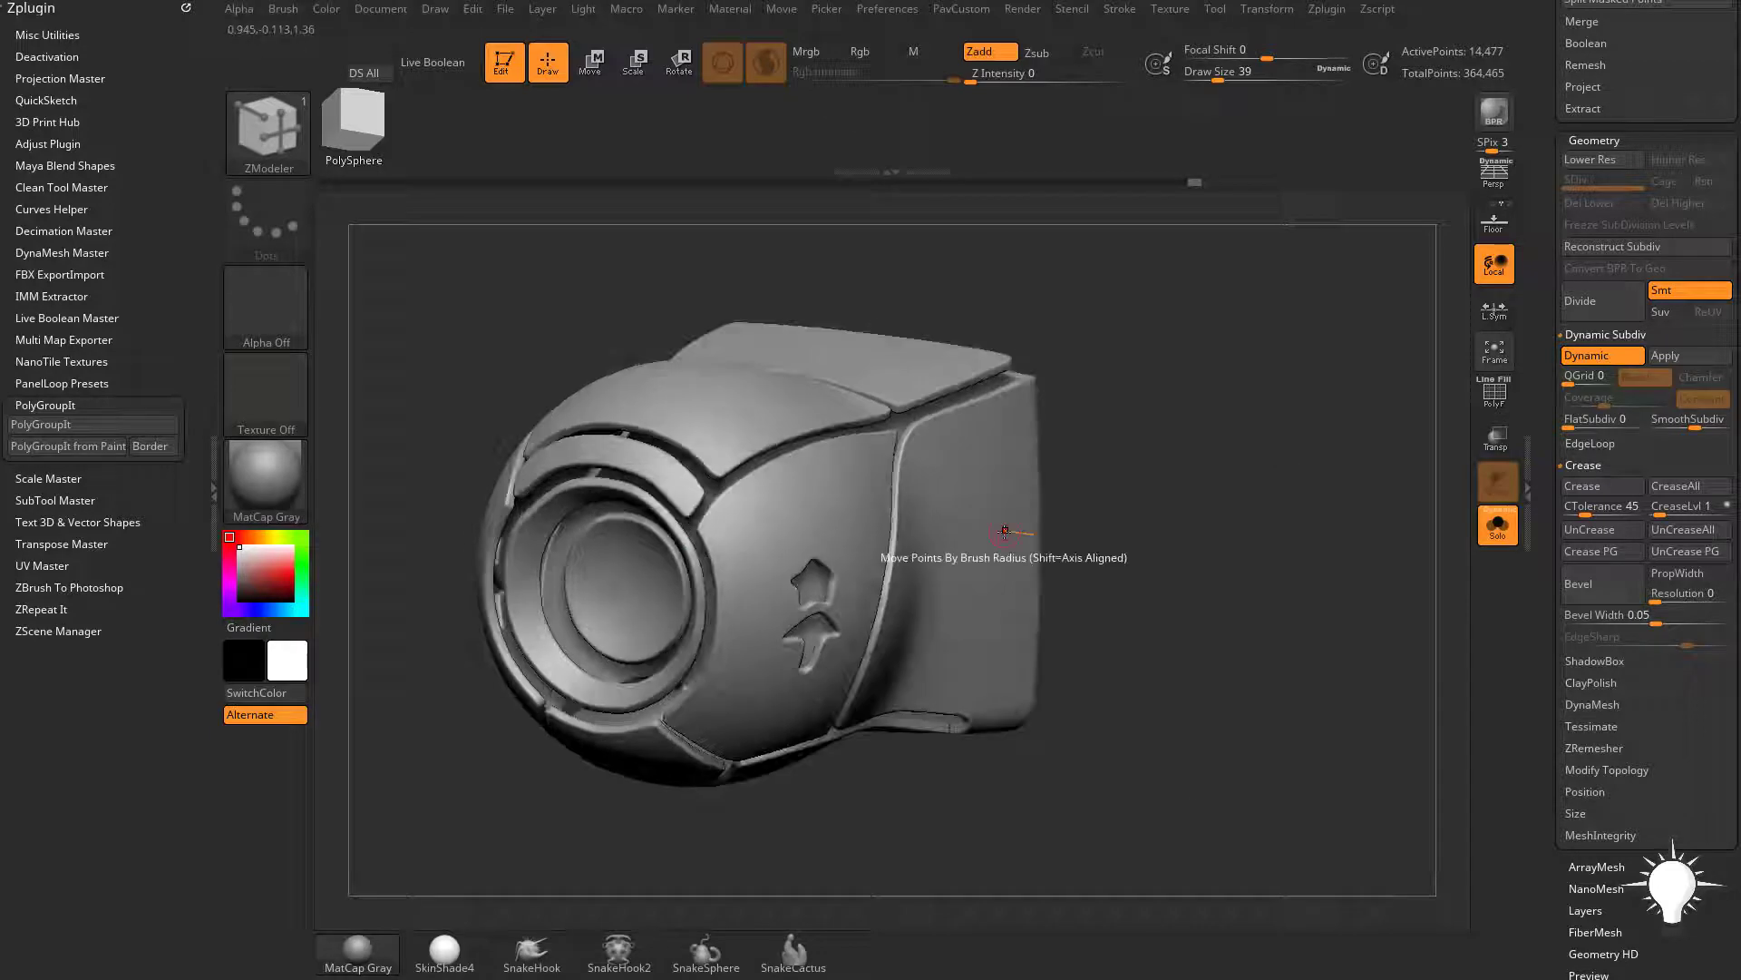